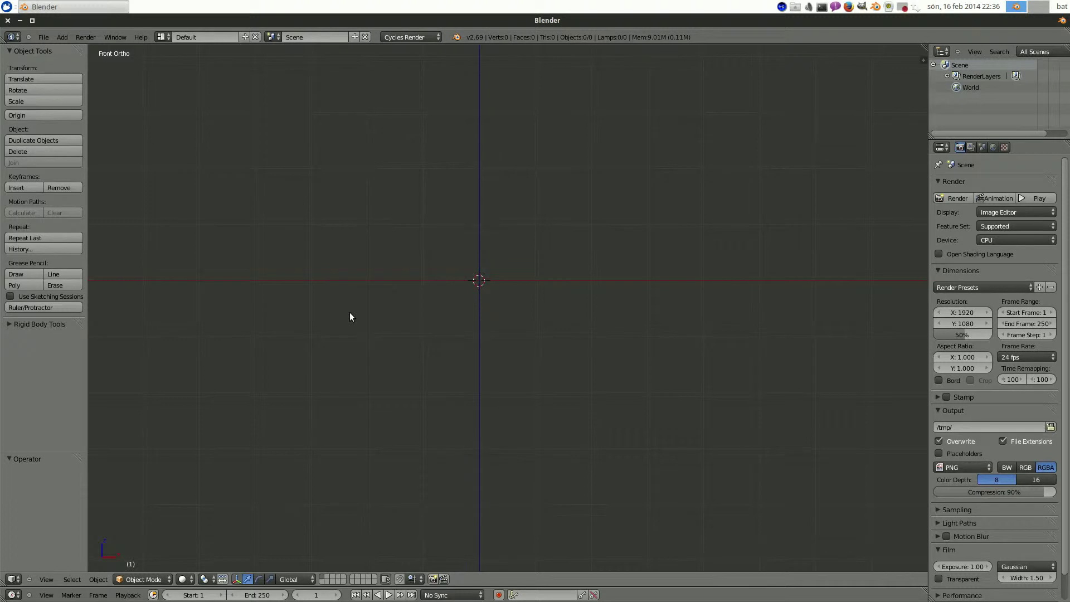
Step: Add a cube mesh at the scene origin
{"action": "key", "text": "shift+a"}
{"action": "mouse_move", "coordinate": [515, 266]}
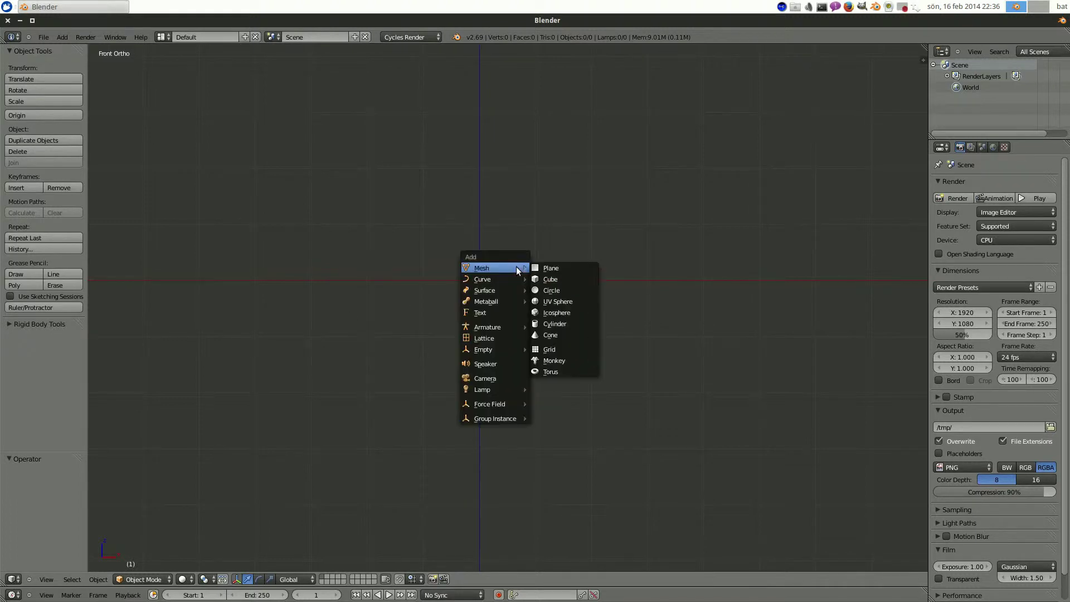
{"action": "left_click", "coordinate": [556, 279]}
Step: Add a camera and move it away from the cube by about -3.277 on X, -3.668 on Y and 2.339 on Z
{"action": "key", "text": "shift+a"}
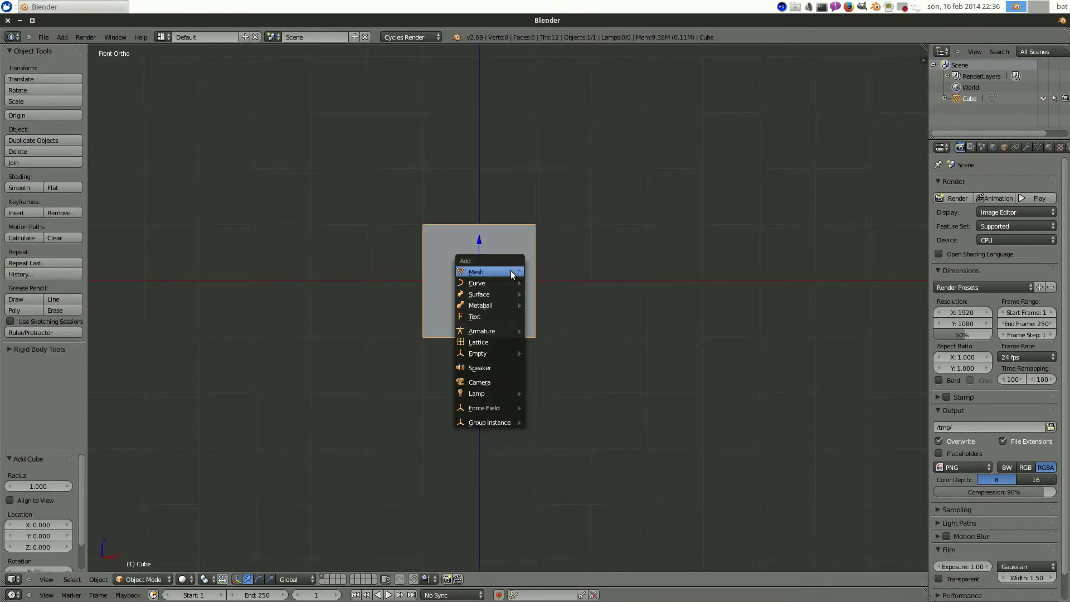
{"action": "left_click", "coordinate": [500, 384]}
{"action": "middle_click_drag", "start_coordinate": [500, 384], "coordinate": [624, 378]}
{"action": "key", "text": "g"}
{"action": "left_click", "coordinate": [554, 284]}
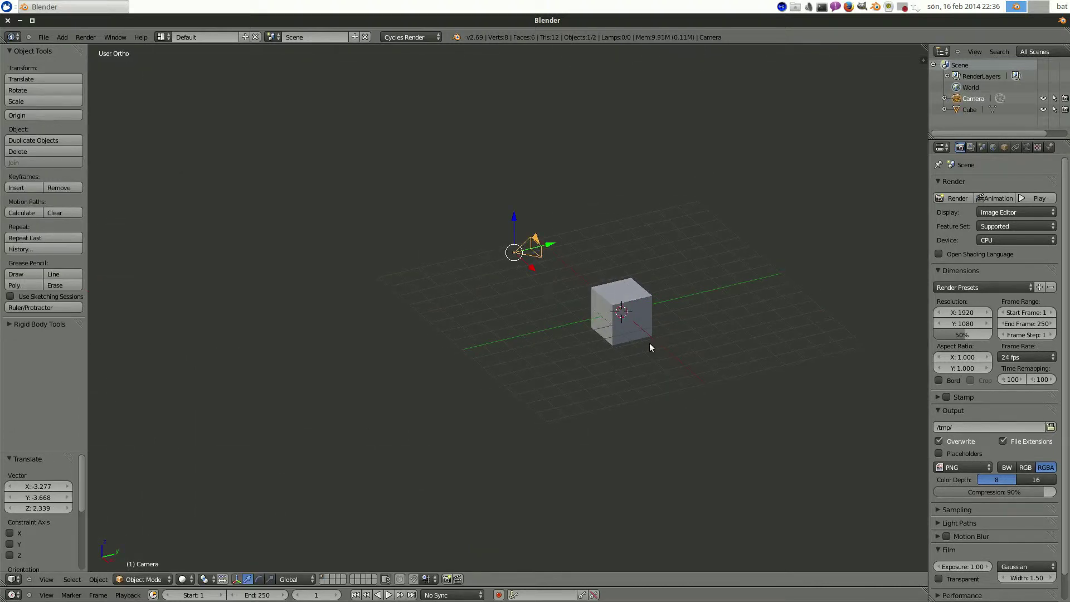
Step: Add a point lamp, raise it about 3.336 along Z and offset it from the cube along X and about 2.814 along Y
{"action": "middle_click_drag", "start_coordinate": [658, 347], "coordinate": [647, 290]}
{"action": "key", "text": "shift+a"}
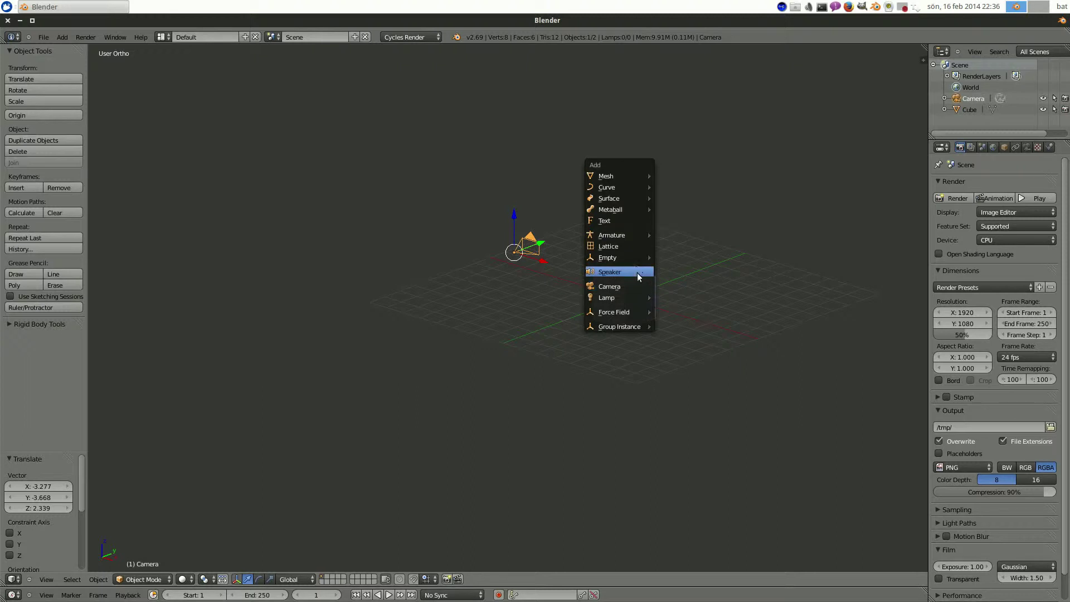
{"action": "mouse_move", "coordinate": [629, 297]}
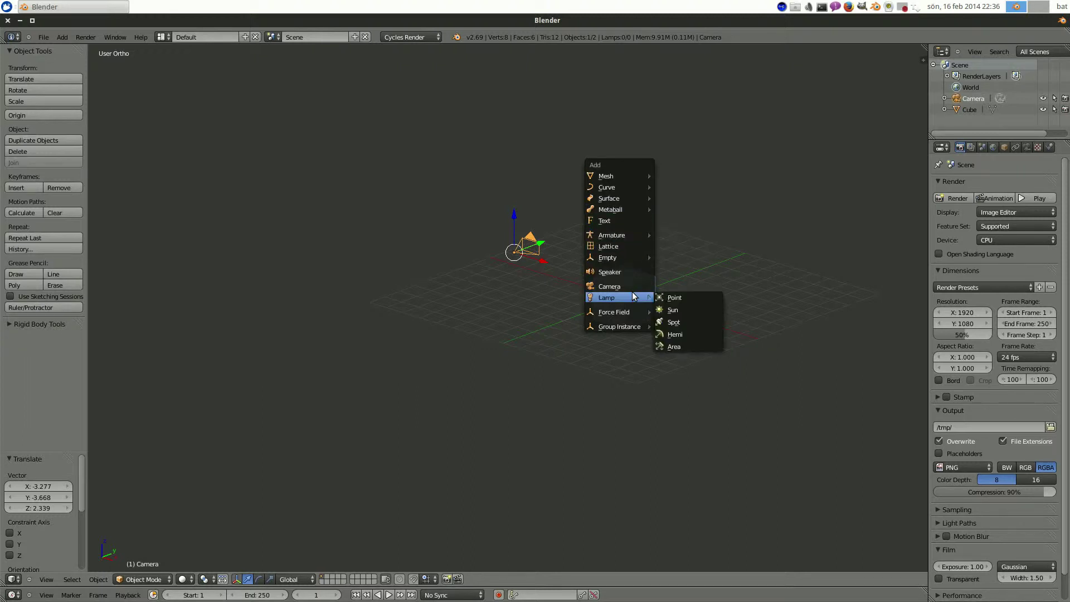
{"action": "left_click", "coordinate": [671, 295]}
{"action": "left_click", "coordinate": [705, 284]}
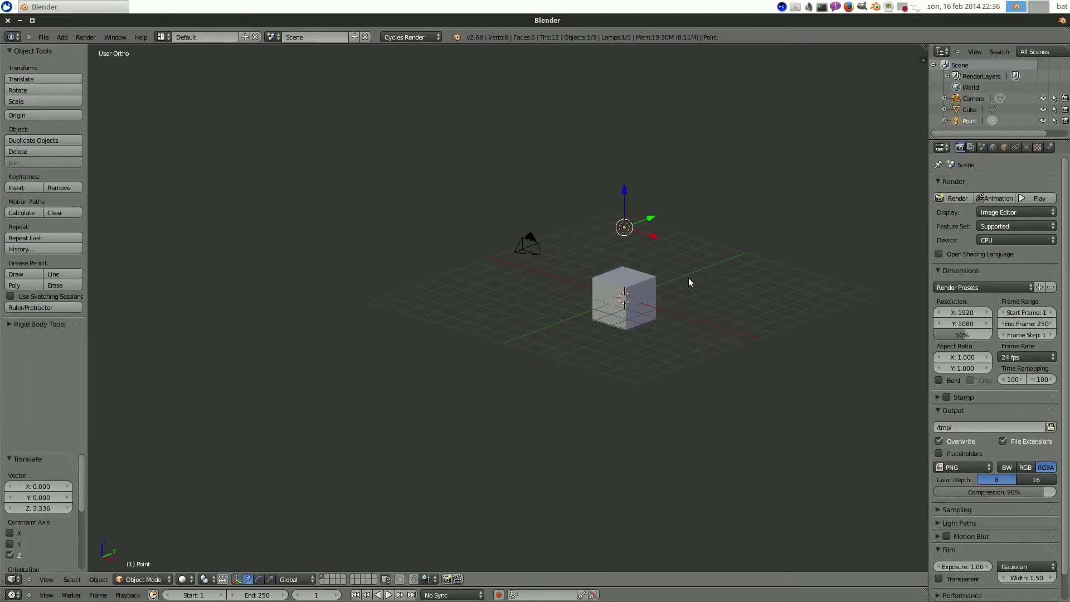
{"action": "middle_click_drag", "start_coordinate": [708, 285], "coordinate": [699, 287]}
{"action": "left_click_drag", "start_coordinate": [694, 230], "coordinate": [725, 192]}
{"action": "middle_click_drag", "start_coordinate": [712, 327], "coordinate": [655, 323]}
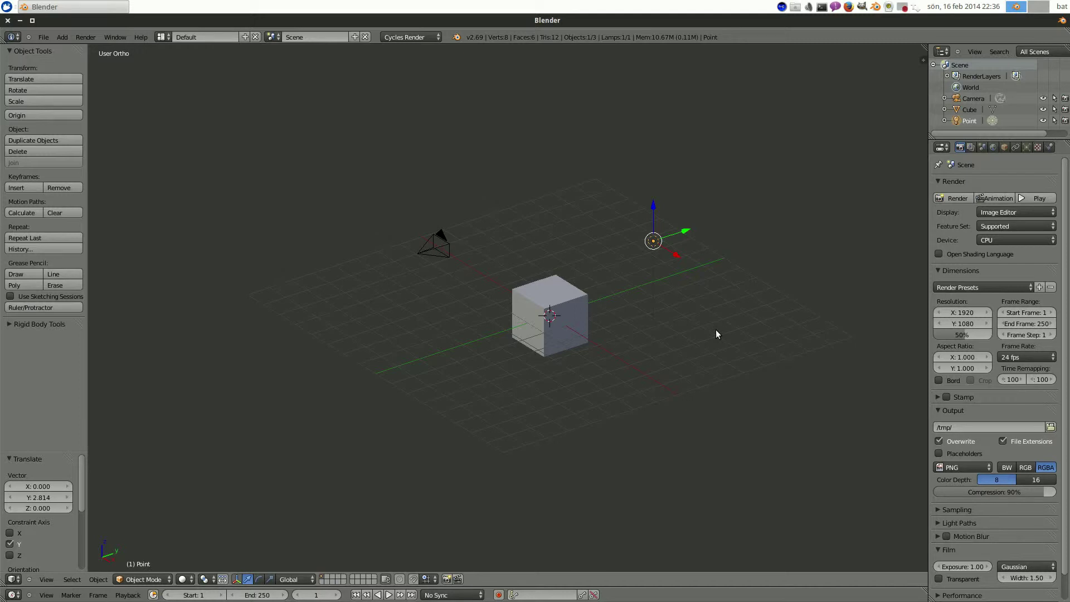
Step: Delete the cube, camera and lamp together from the scene in front view
{"action": "key", "text": "KP_1"}
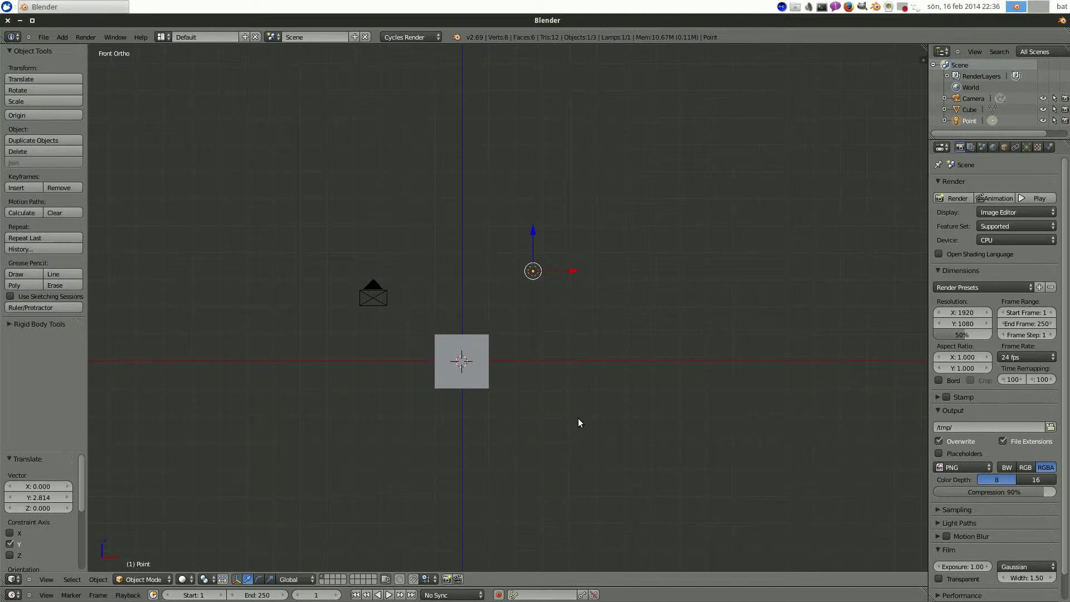
{"action": "key", "text": "a"}
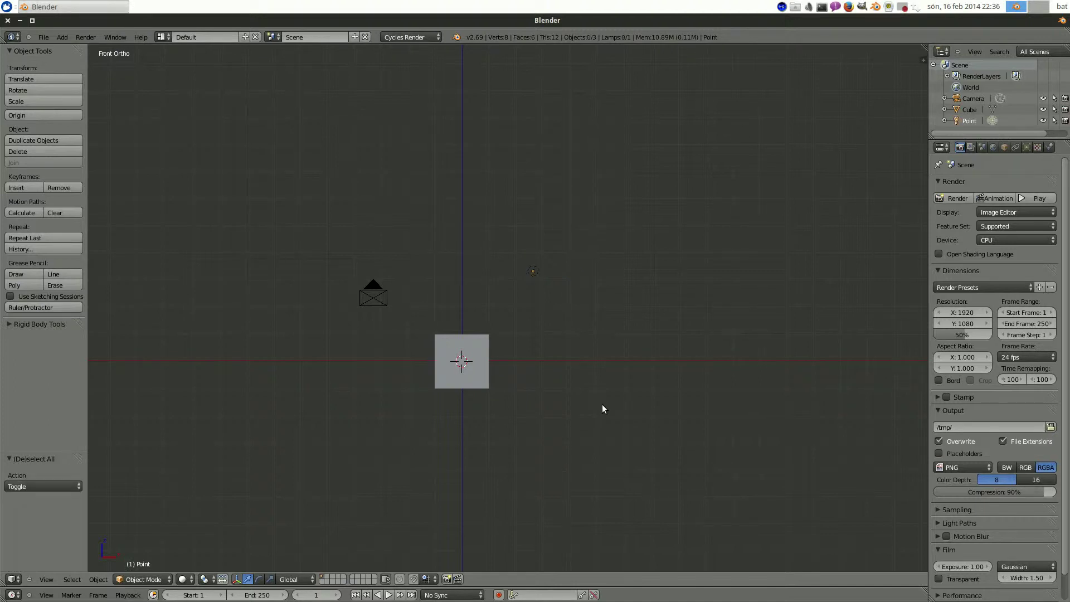
{"action": "key", "text": "a"}
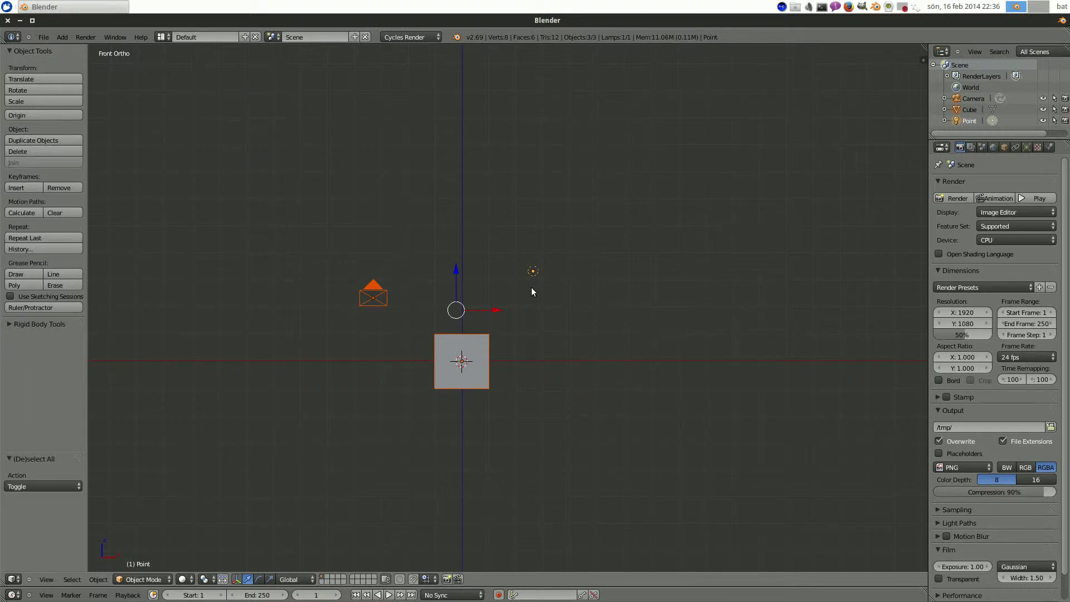
{"action": "key", "text": "x"}
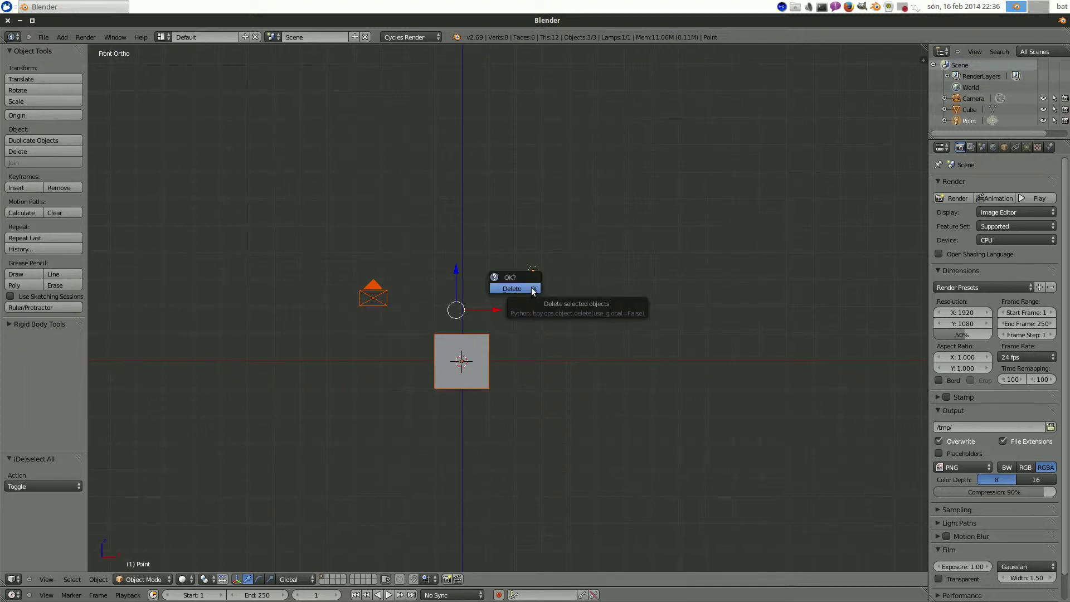
{"action": "left_click", "coordinate": [511, 288]}
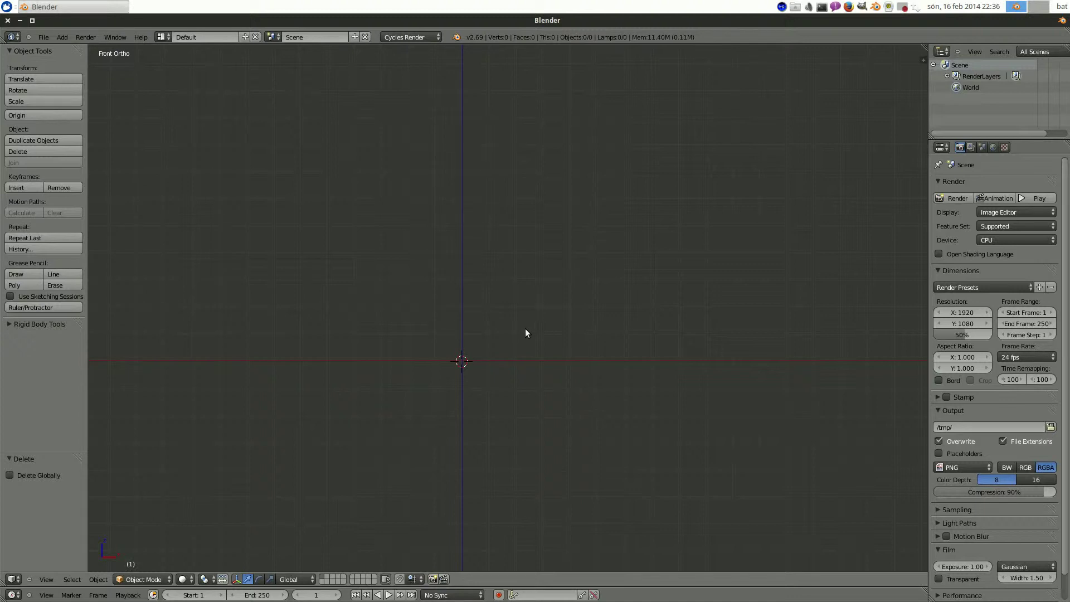
Step: Add a UV sphere mesh at the scene origin
{"action": "key", "text": "shift+a"}
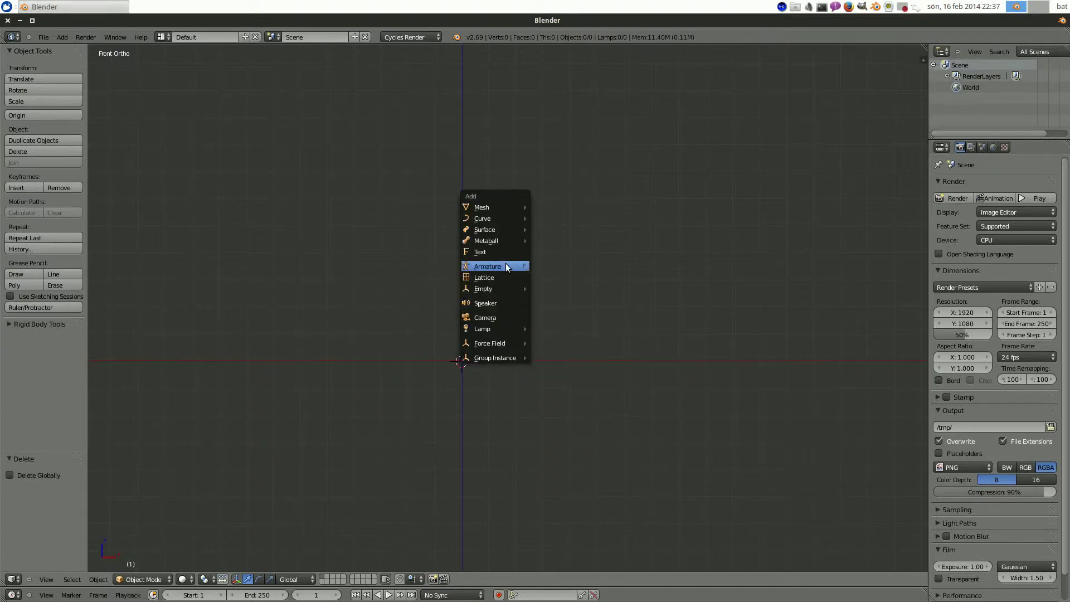
{"action": "mouse_move", "coordinate": [510, 262]}
{"action": "mouse_move", "coordinate": [510, 208]}
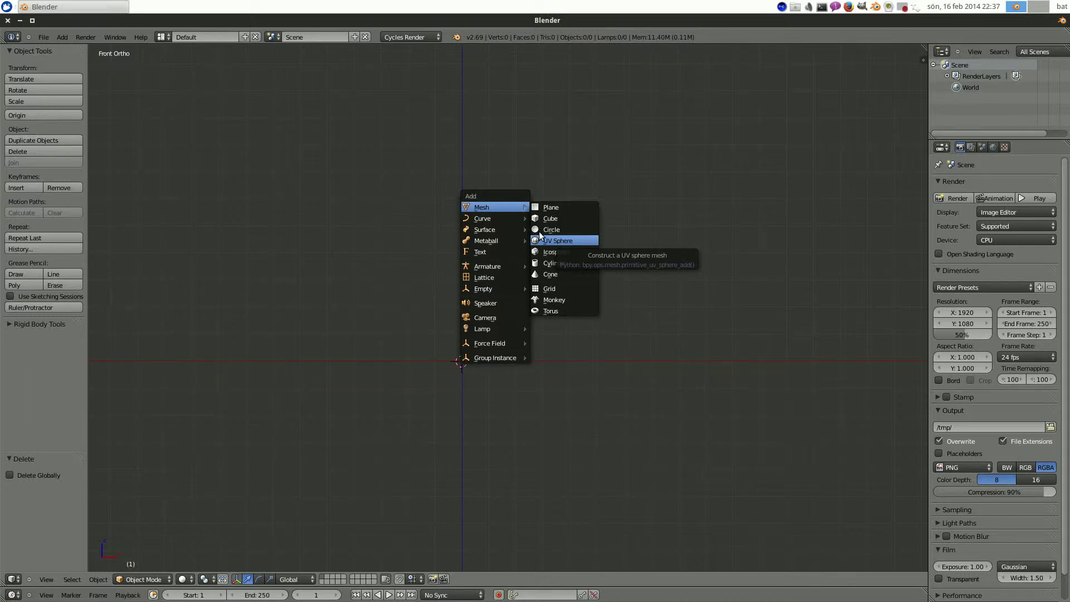
{"action": "key", "text": "shift+a"}
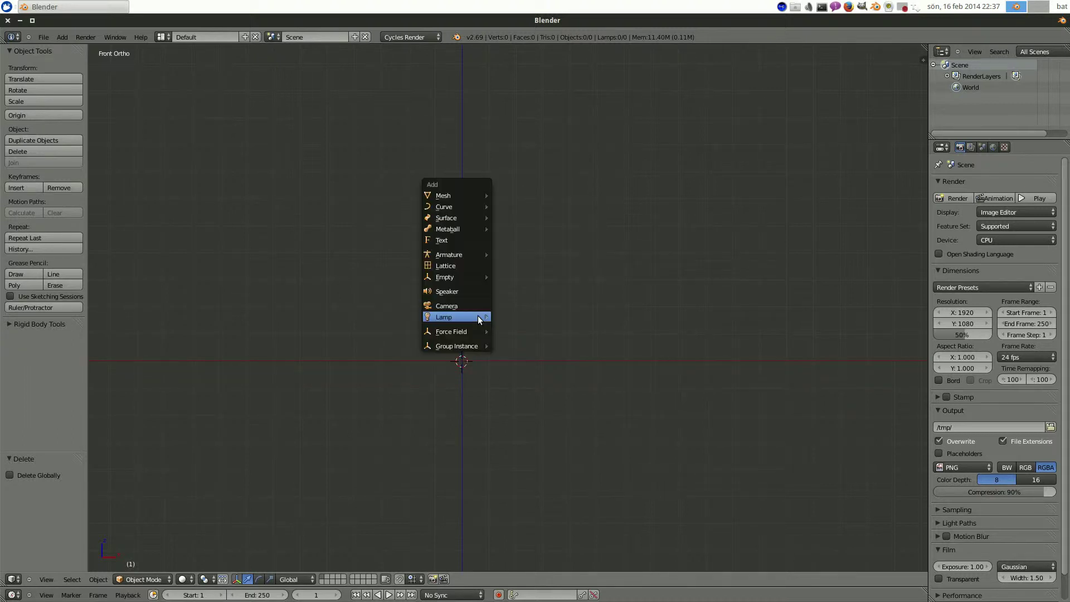
{"action": "mouse_move", "coordinate": [469, 195]}
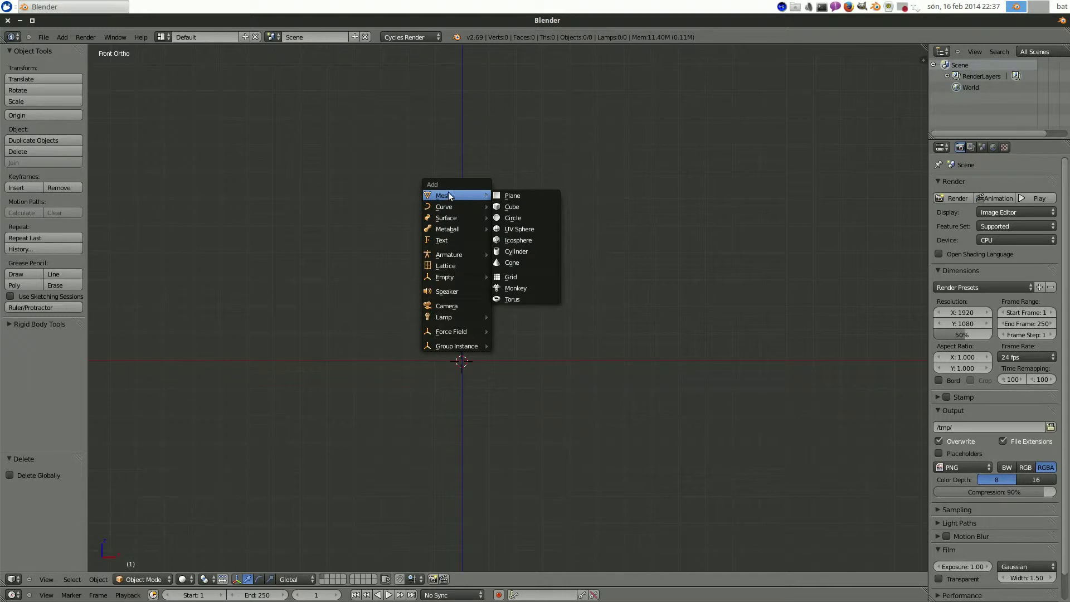
{"action": "left_click", "coordinate": [530, 228]}
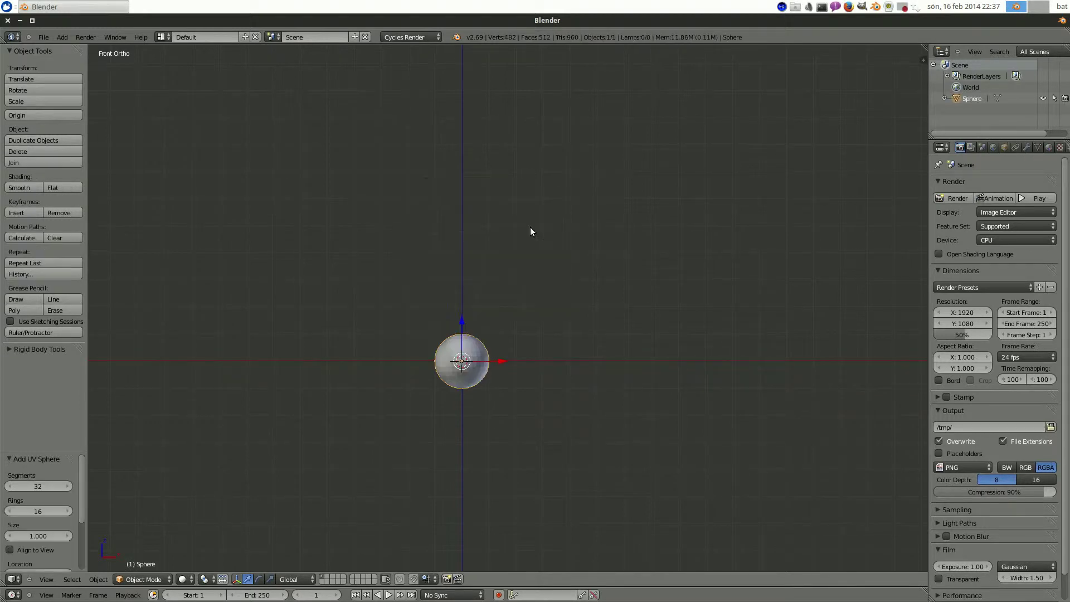
Step: Set the UV sphere's segments to 3
{"action": "scroll", "coordinate": [482, 360], "scroll_direction": "up", "scroll_amount": 4}
{"action": "scroll", "coordinate": [482, 355], "scroll_direction": "up", "scroll_amount": 2}
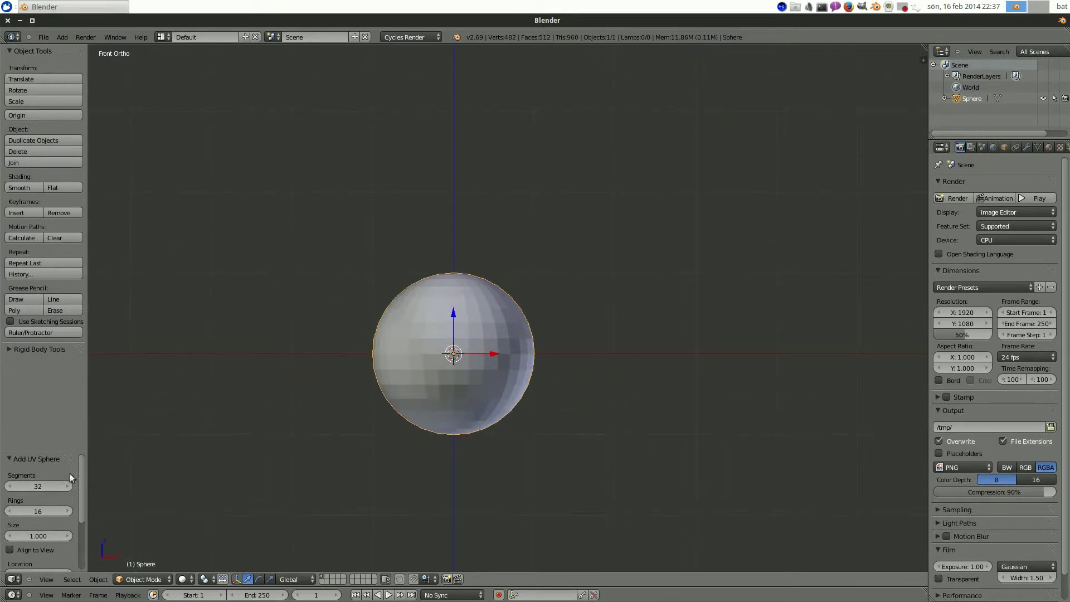
{"action": "scroll", "coordinate": [81, 474], "scroll_direction": "down", "scroll_amount": 1}
{"action": "scroll", "coordinate": [81, 476], "scroll_direction": "down", "scroll_amount": 1}
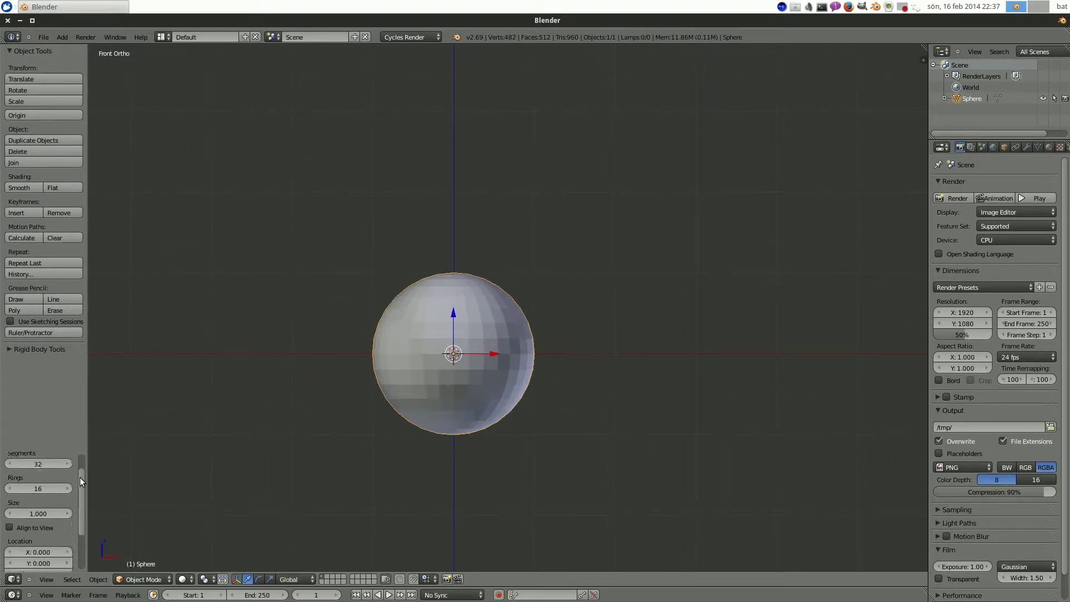
{"action": "left_click", "coordinate": [37, 470]}
{"action": "type", "text": "3"}
{"action": "key", "text": "Return"}
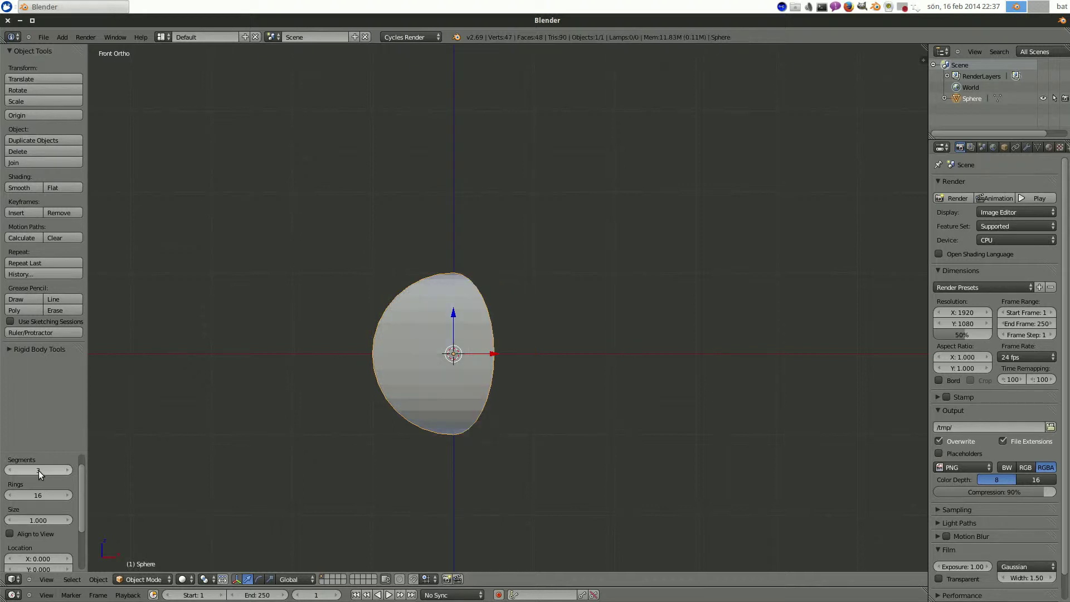
Step: Set the UV sphere's segments to 40
{"action": "middle_click_drag", "start_coordinate": [647, 308], "coordinate": [563, 423]}
{"action": "left_click", "coordinate": [43, 471]}
{"action": "type", "text": "40"}
{"action": "key", "text": "Return"}
Step: Set the UV sphere's segments to 32 and return to the front view
{"action": "middle_click_drag", "start_coordinate": [576, 443], "coordinate": [564, 441]}
{"action": "left_click", "coordinate": [42, 469]}
{"action": "type", "text": "32"}
{"action": "key", "text": "Return"}
{"action": "key", "text": "KP_1"}
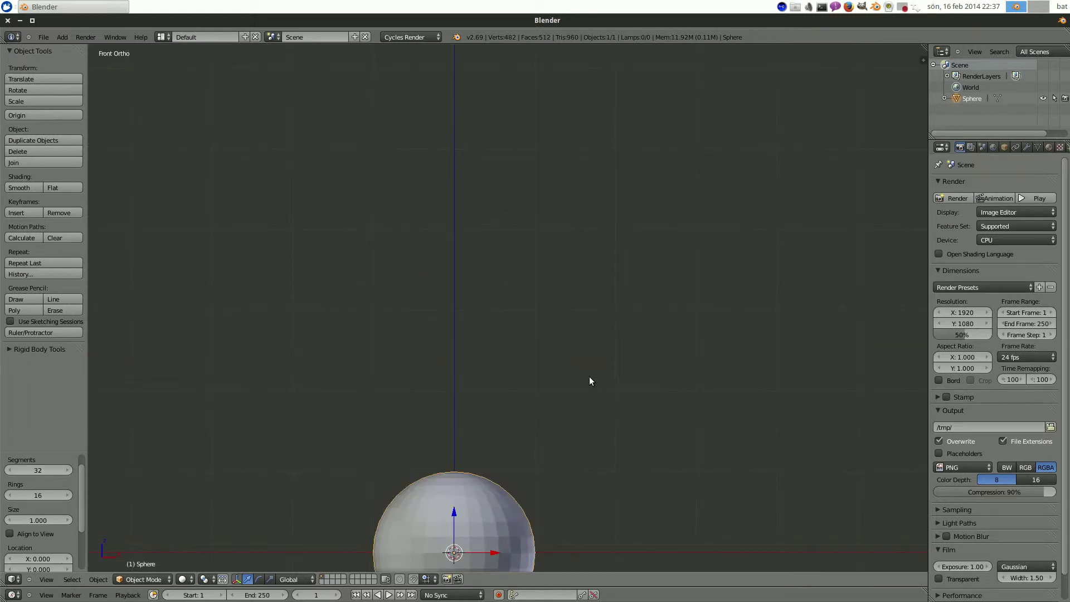
{"action": "middle_click_drag", "start_coordinate": [589, 376], "coordinate": [646, 182], "text": "shift"}
{"action": "middle_click_drag", "start_coordinate": [693, 156], "coordinate": [626, 170], "text": "shift"}
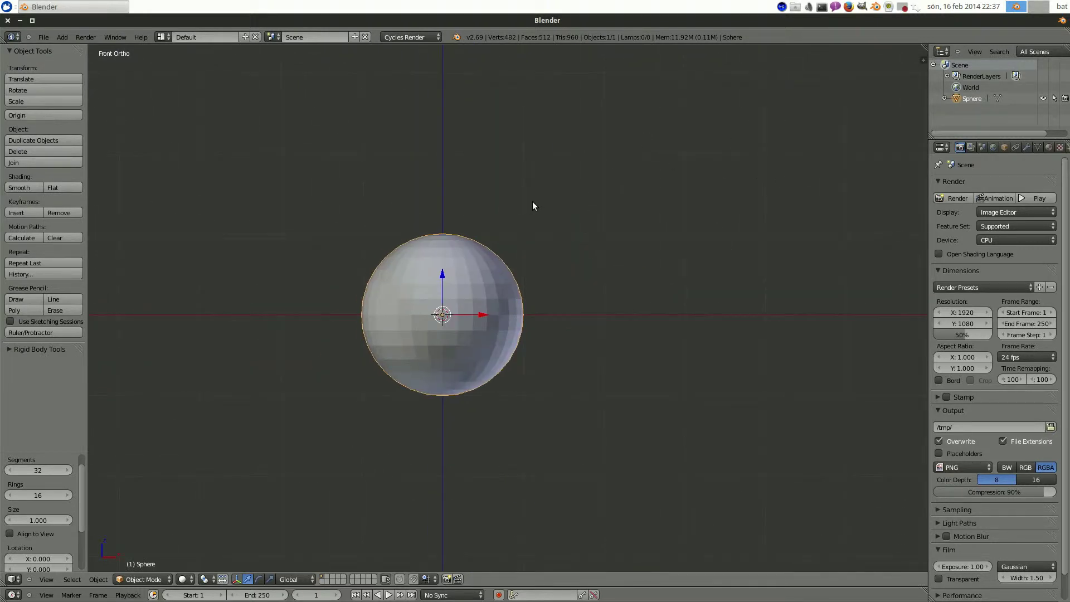
{"action": "middle_click_drag", "start_coordinate": [519, 203], "coordinate": [429, 160], "text": "shift"}
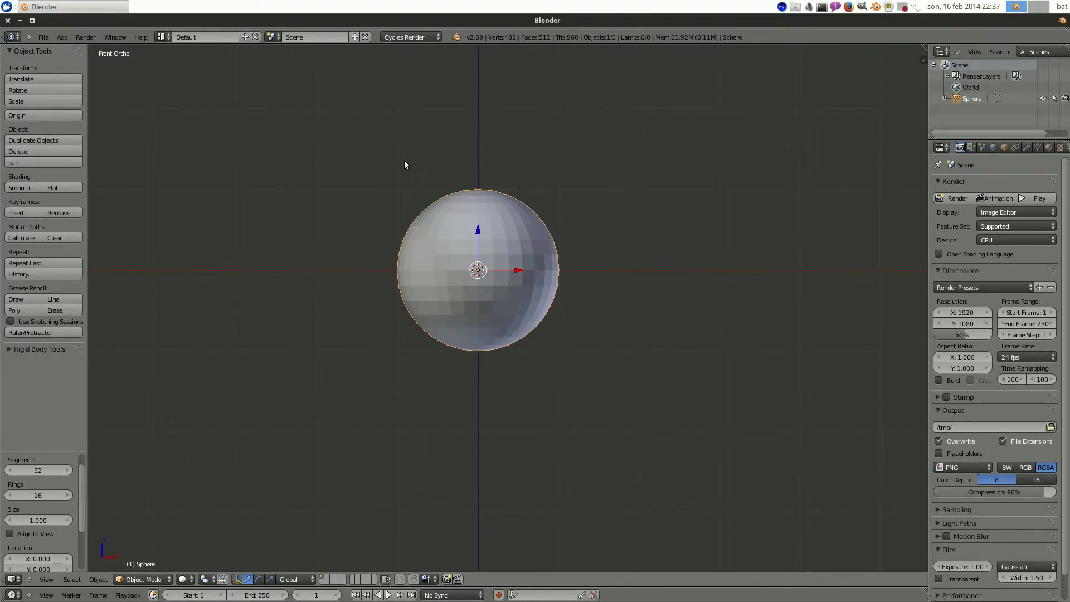
{"action": "middle_click_drag", "start_coordinate": [404, 160], "coordinate": [643, 158], "text": "shift"}
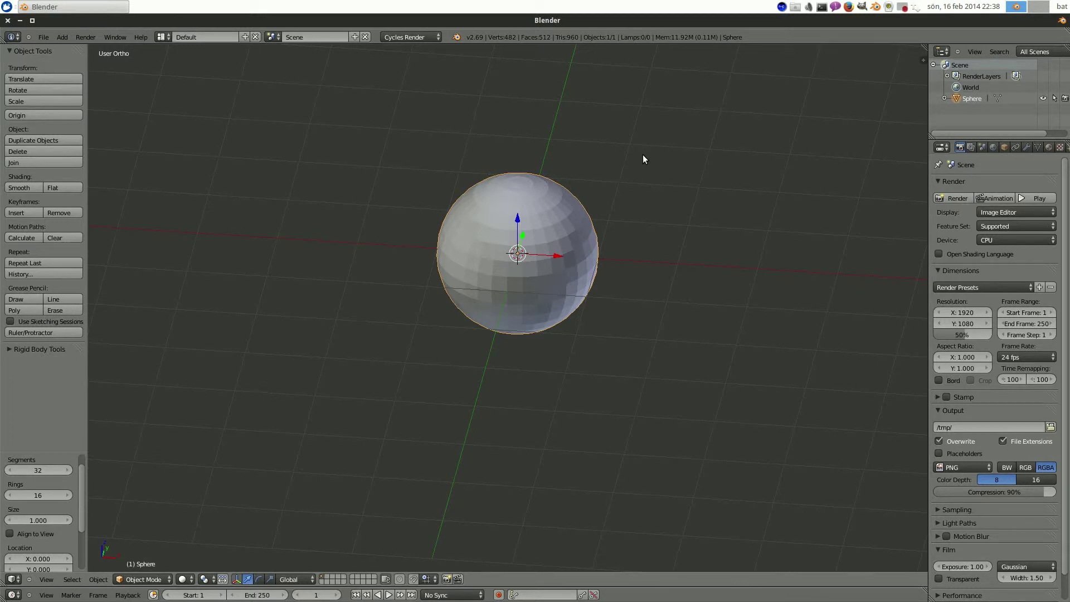
{"action": "key", "text": "KP_1"}
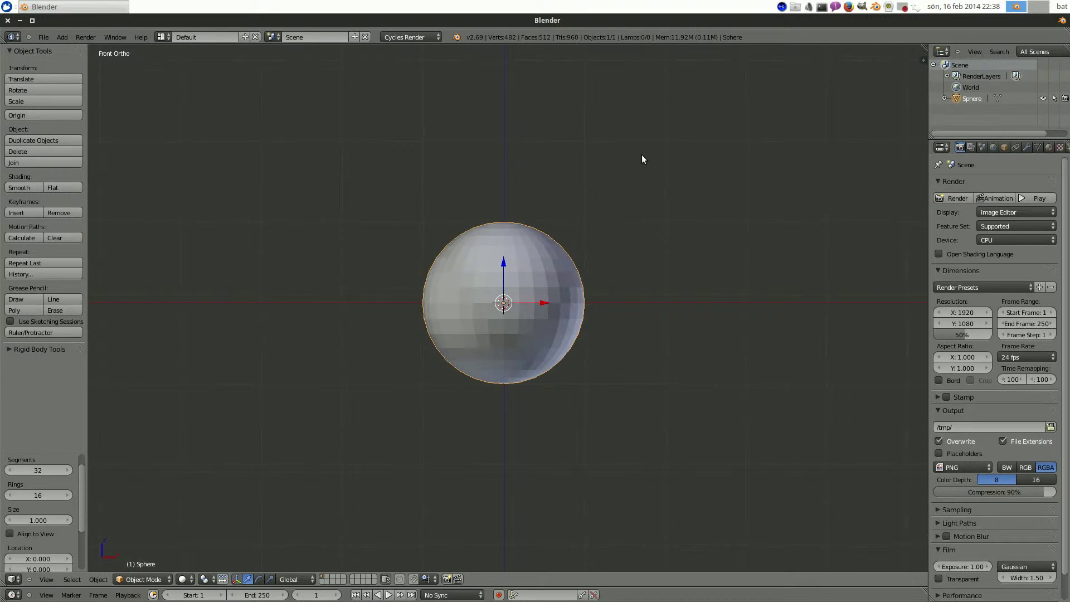
{"action": "middle_click_drag", "start_coordinate": [693, 132], "coordinate": [623, 292], "text": "shift"}
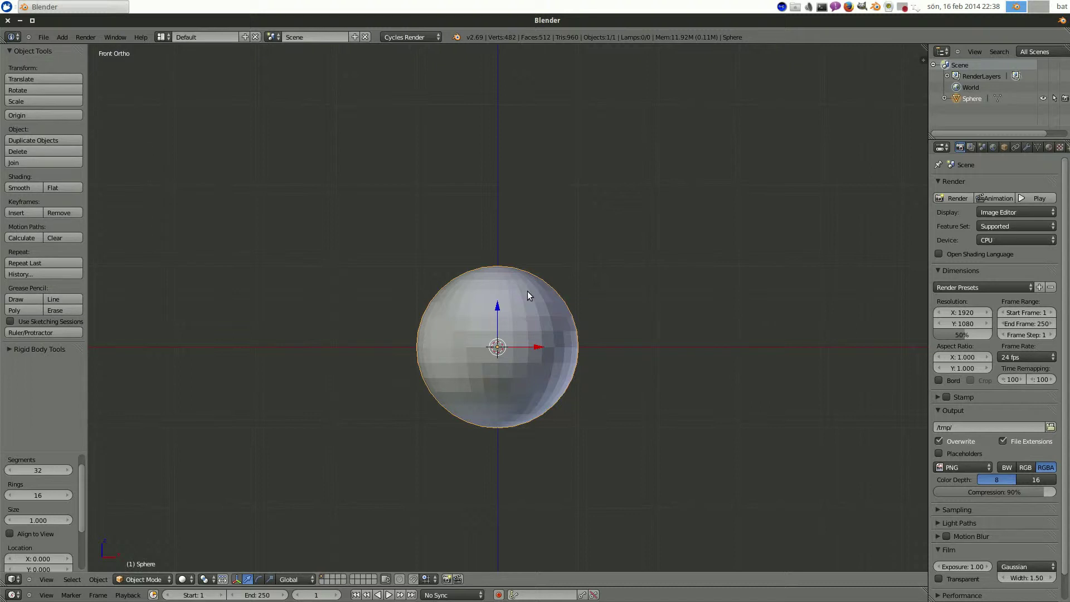
Step: Duplicate the sphere, leaving the copy in the same place as the original
{"action": "key", "text": "shift+a"}
{"action": "key", "text": "shift+d"}
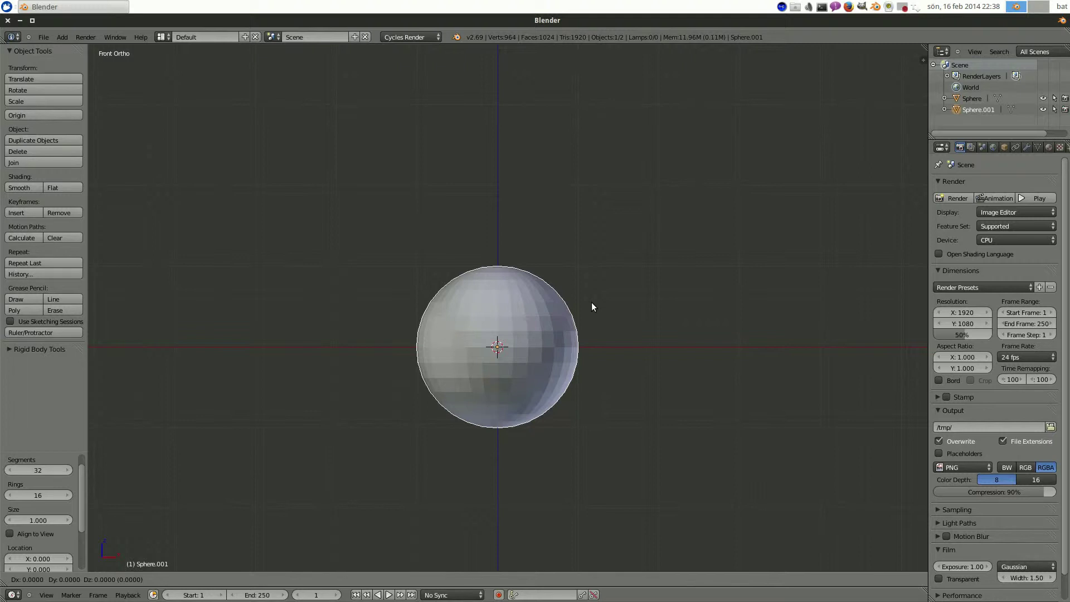
{"action": "right_click", "coordinate": [590, 302]}
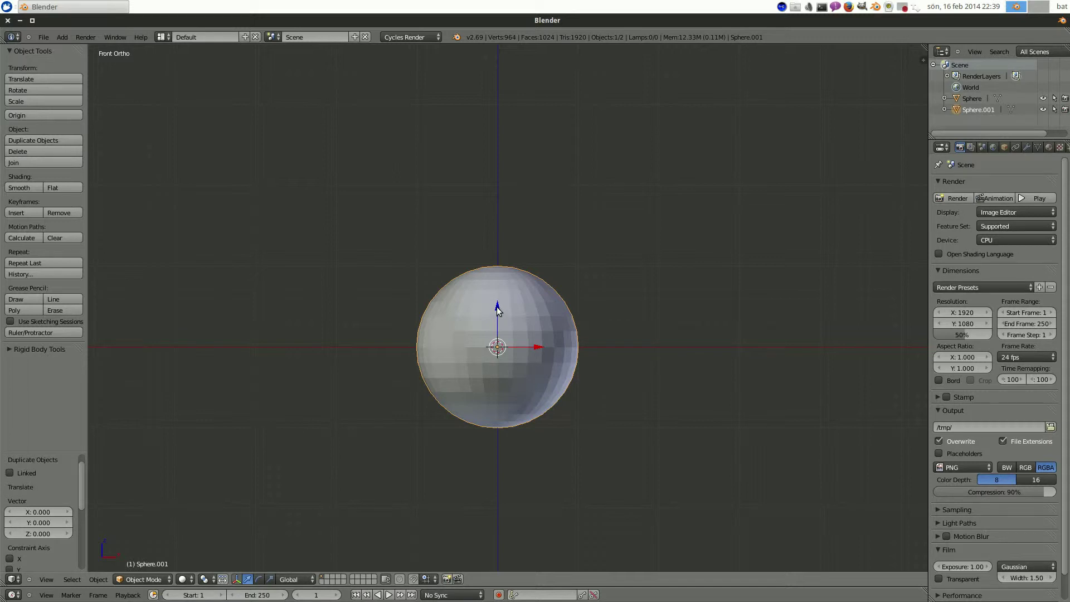
Step: Move the duplicate sphere up about 2.023 along Z and about 2.713 along X
{"action": "left_click_drag", "start_coordinate": [497, 306], "coordinate": [493, 142]}
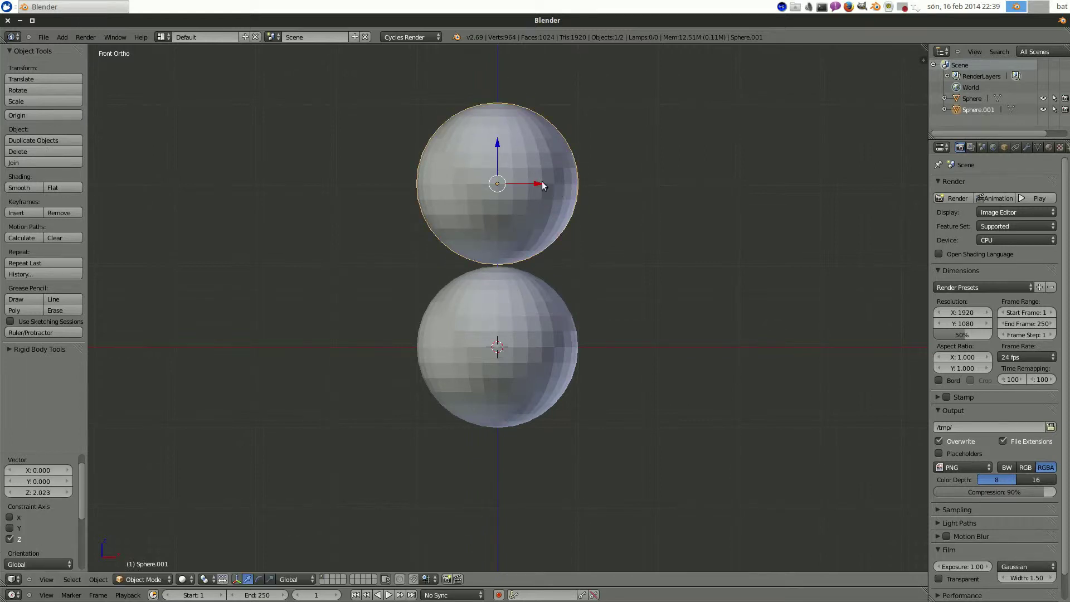
{"action": "left_click_drag", "start_coordinate": [540, 185], "coordinate": [760, 183]}
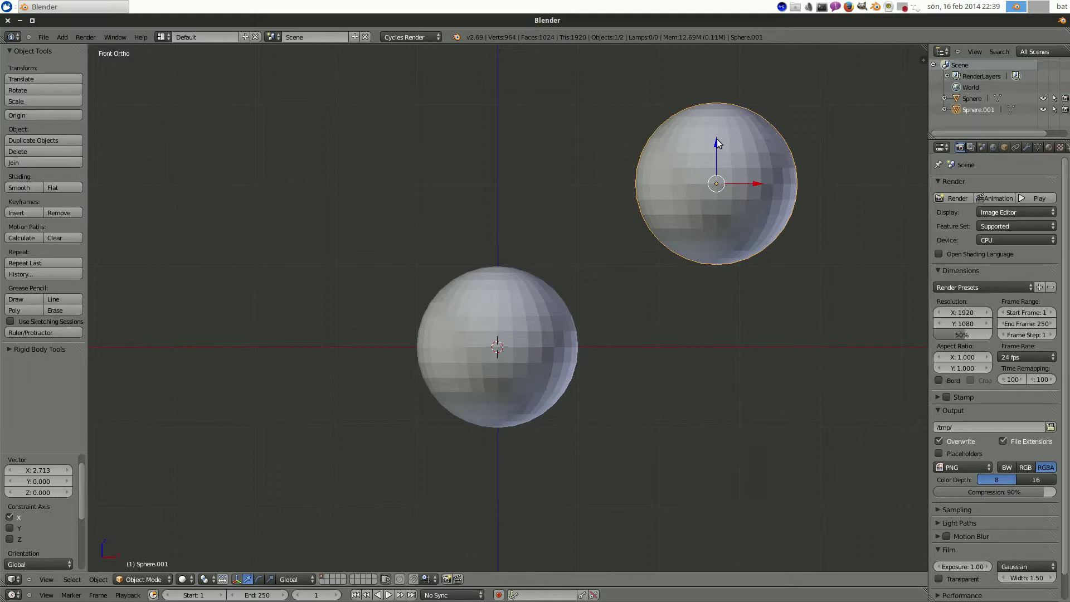
Step: Undo the duplicate sphere's moves along X and Z
{"action": "key", "text": "r"}
{"action": "key", "text": "Escape"}
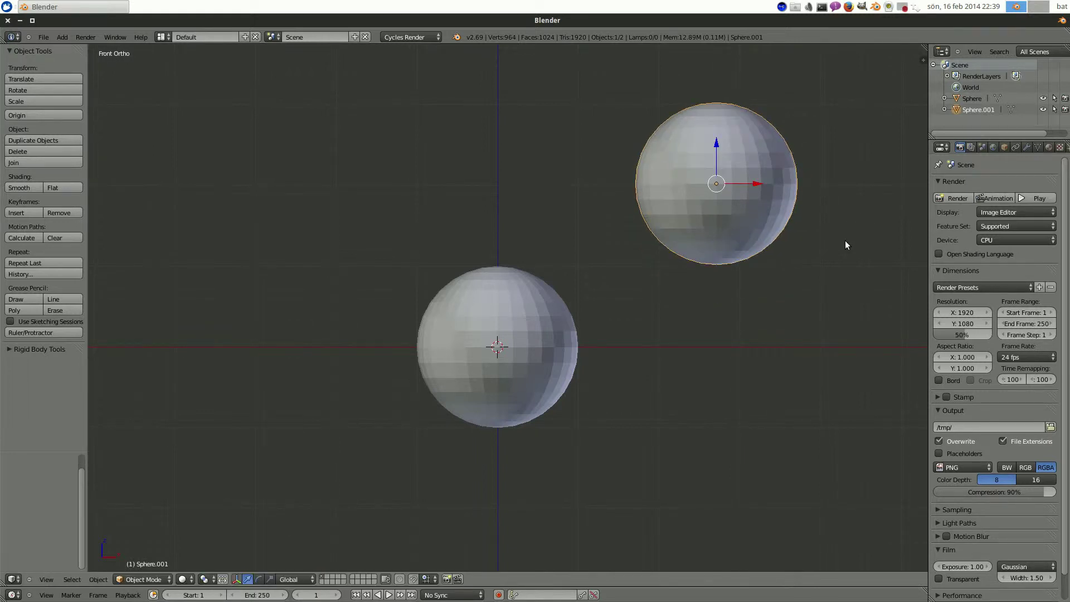
{"action": "key", "text": "ctrl+z"}
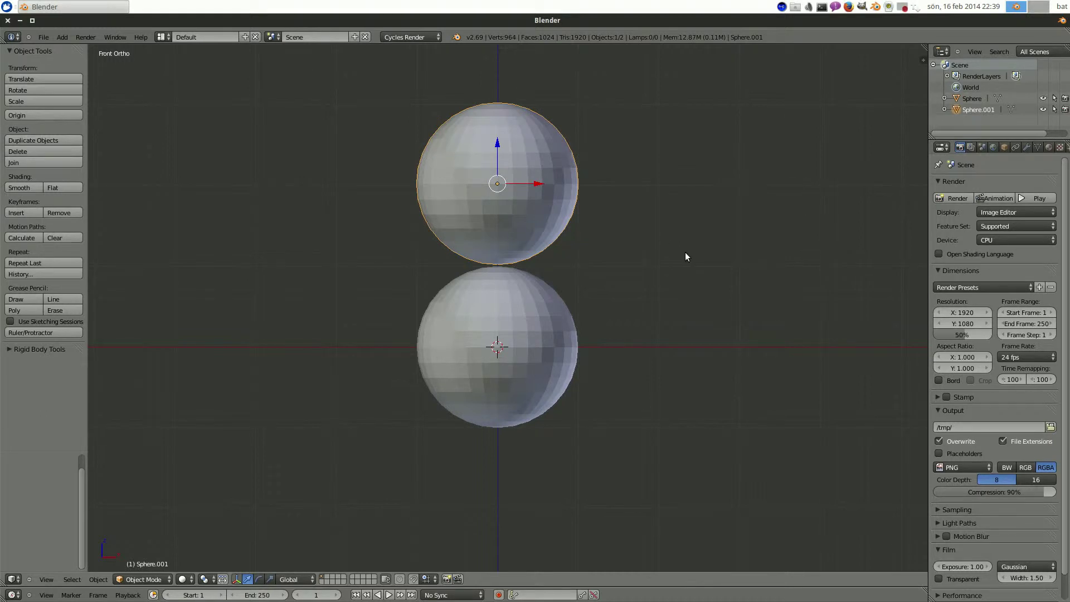
{"action": "key", "text": "ctrl+z"}
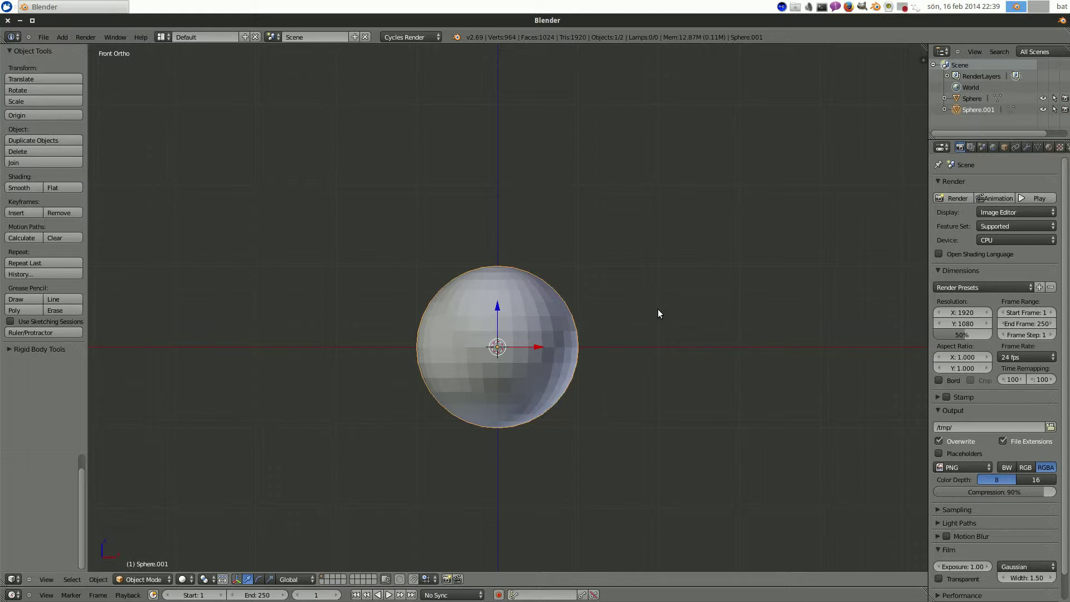
Step: Move the duplicate sphere up about 1.995 along Z so it sits on top of the original sphere
{"action": "key", "text": "g"}
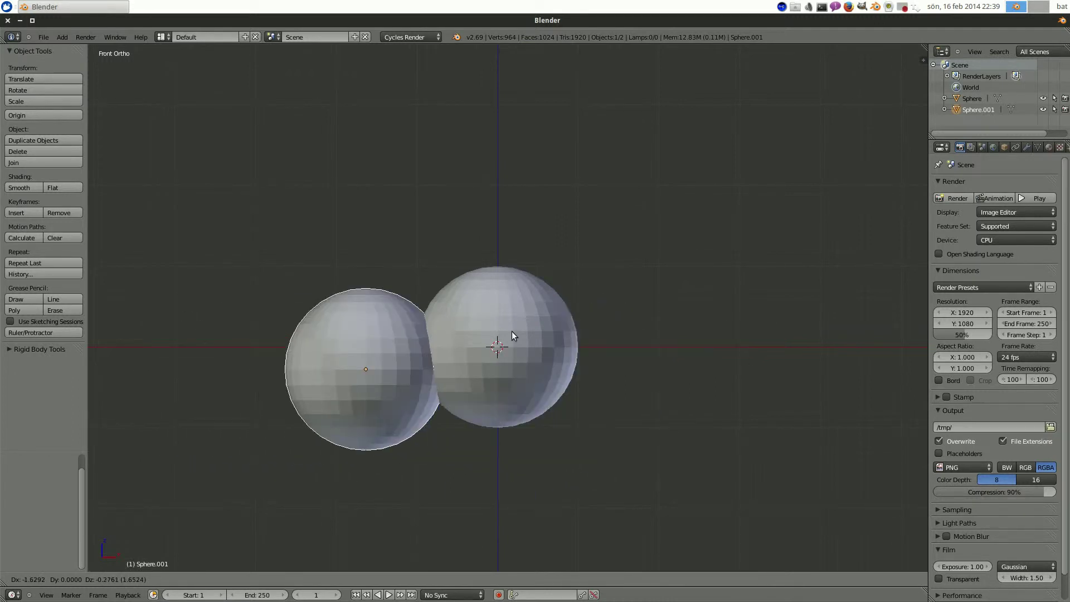
{"action": "key", "text": "x"}
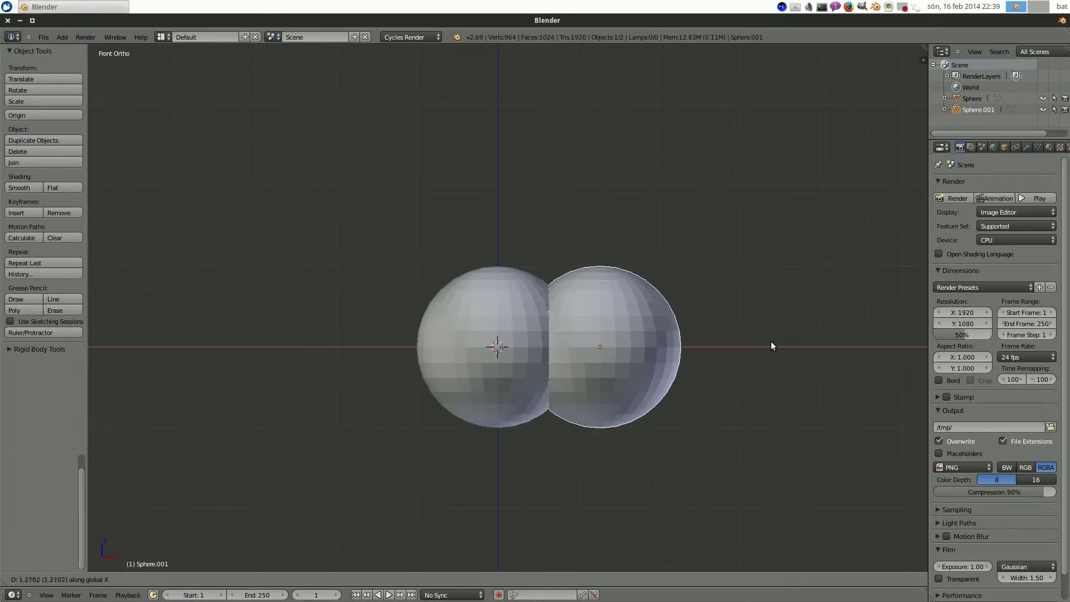
{"action": "key", "text": "z"}
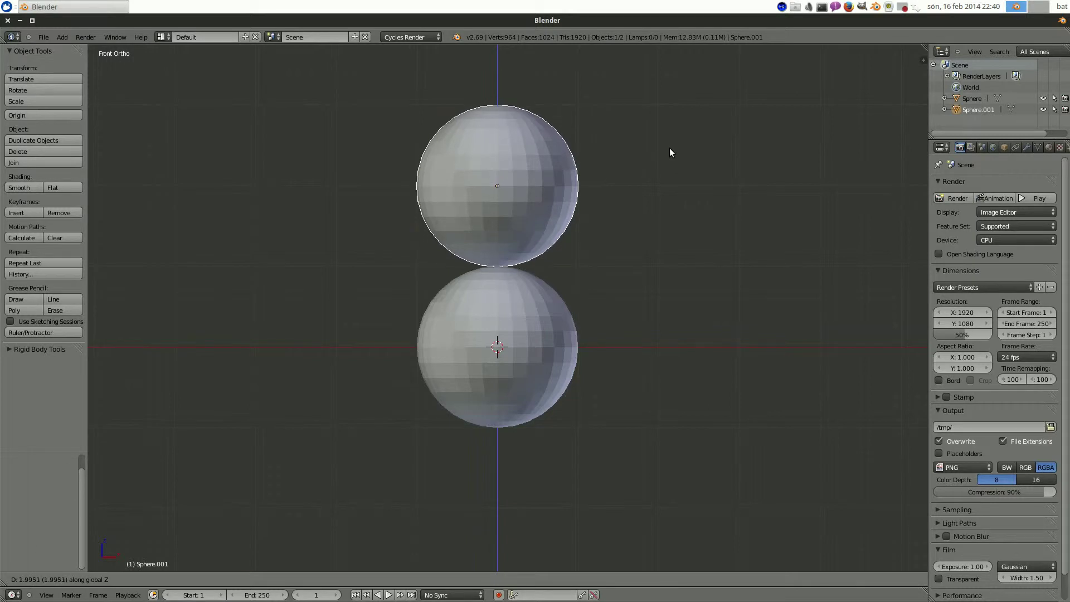
{"action": "left_click", "coordinate": [669, 149]}
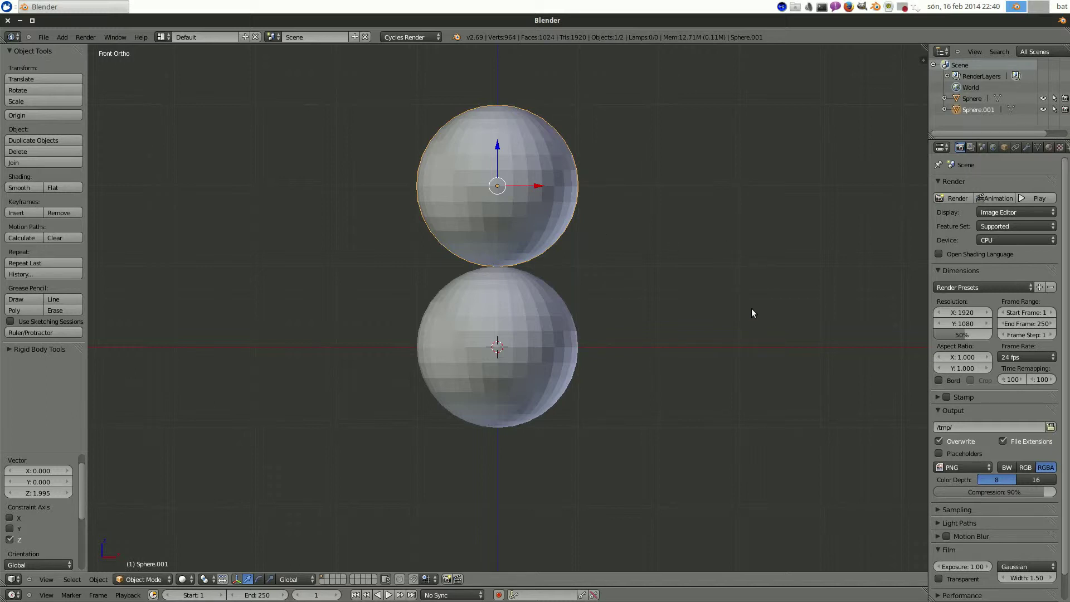
Step: Scale the upper sphere by about 0.73 and lower it about 0.718 along Z into the bottom sphere
{"action": "key", "text": "s"}
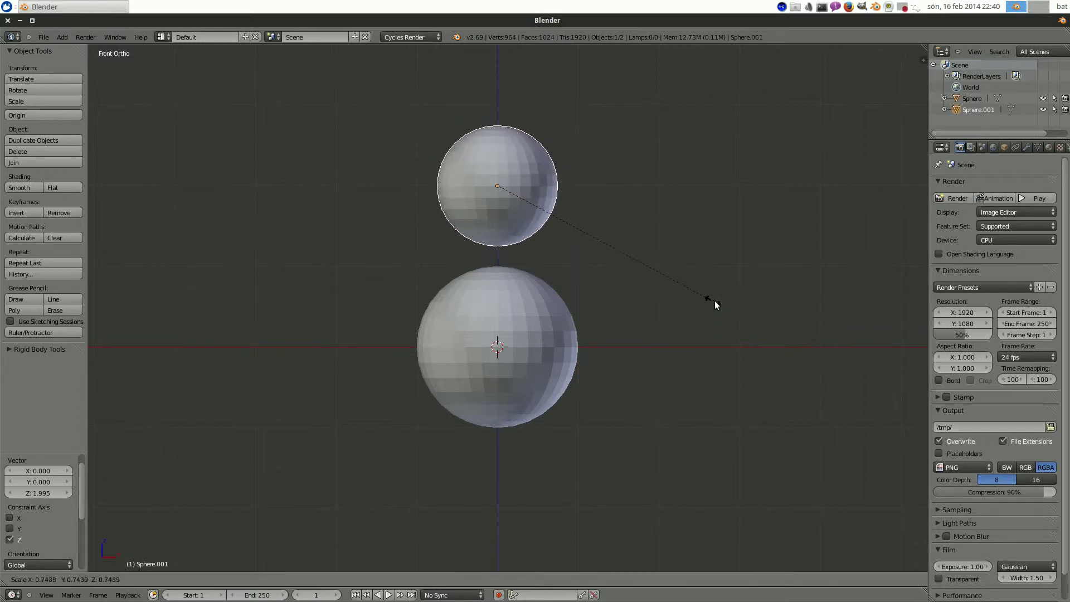
{"action": "left_click", "coordinate": [706, 300]}
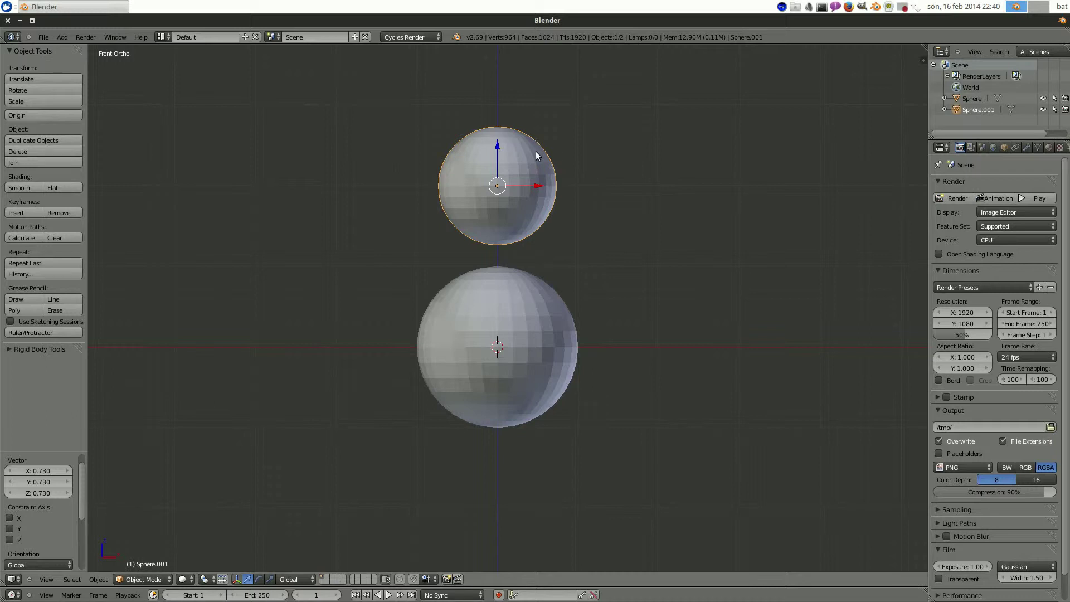
{"action": "key", "text": "g"}
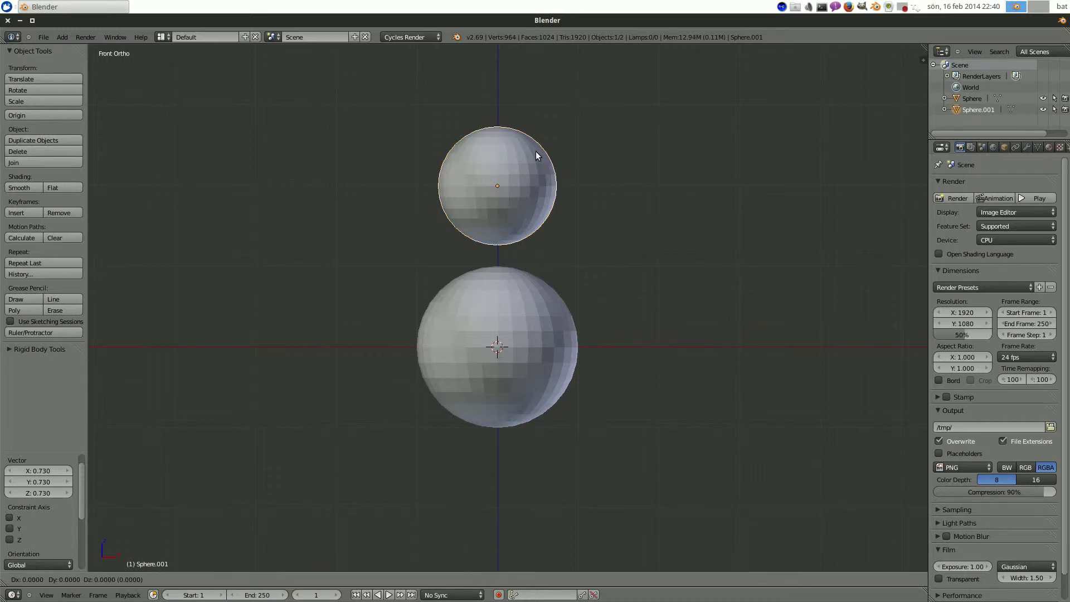
{"action": "key", "text": "z"}
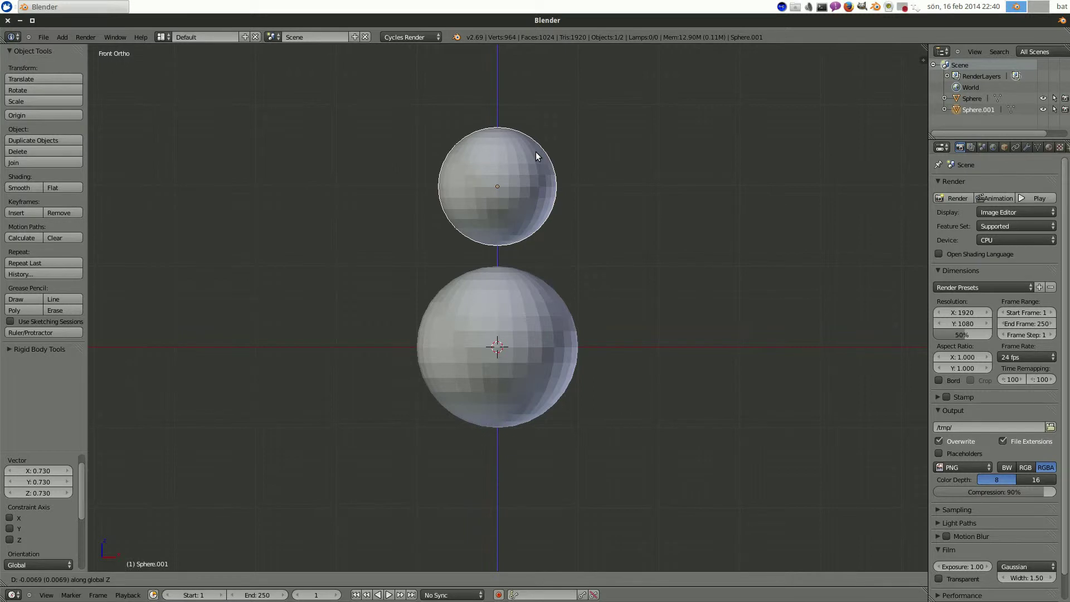
{"action": "left_click", "coordinate": [546, 209]}
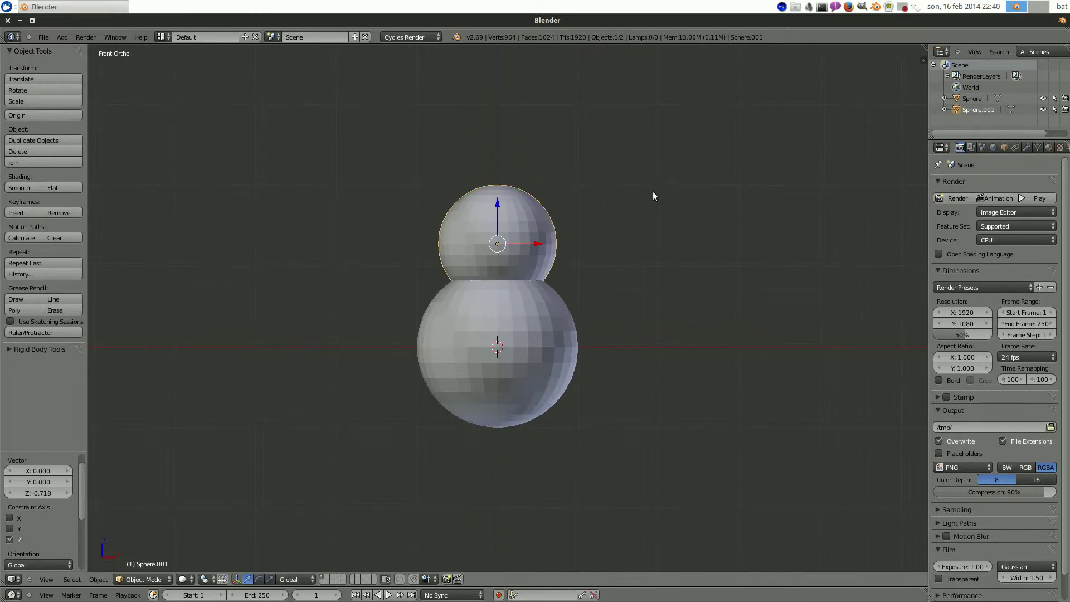
Step: Duplicate the smaller sphere and move the copy up about 1.098 along Z
{"action": "key", "text": "shift+d"}
{"action": "right_click", "coordinate": [594, 198]}
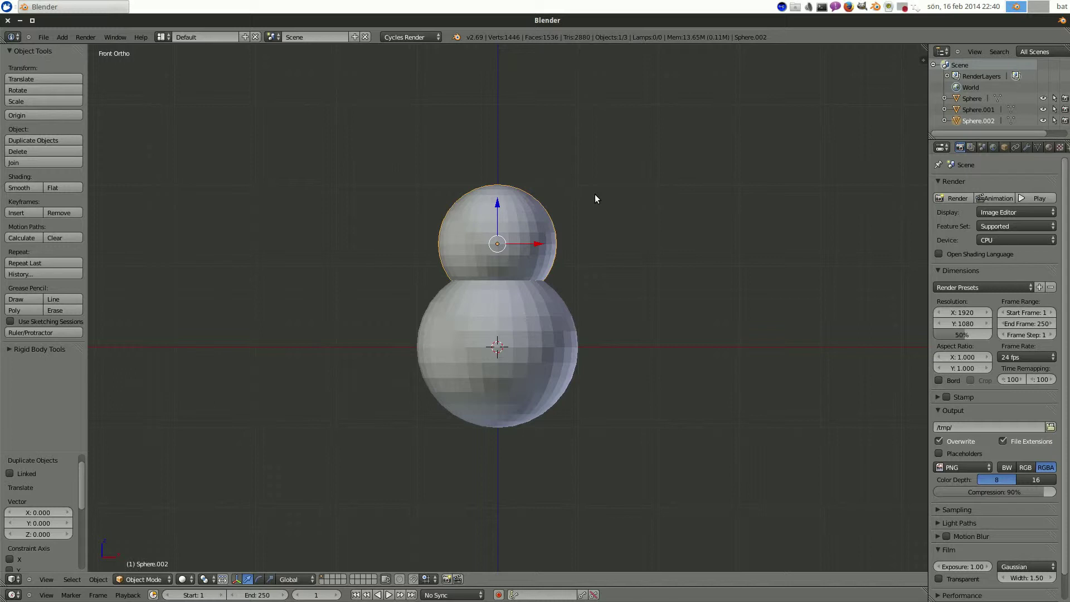
{"action": "key", "text": "g"}
{"action": "key", "text": "z"}
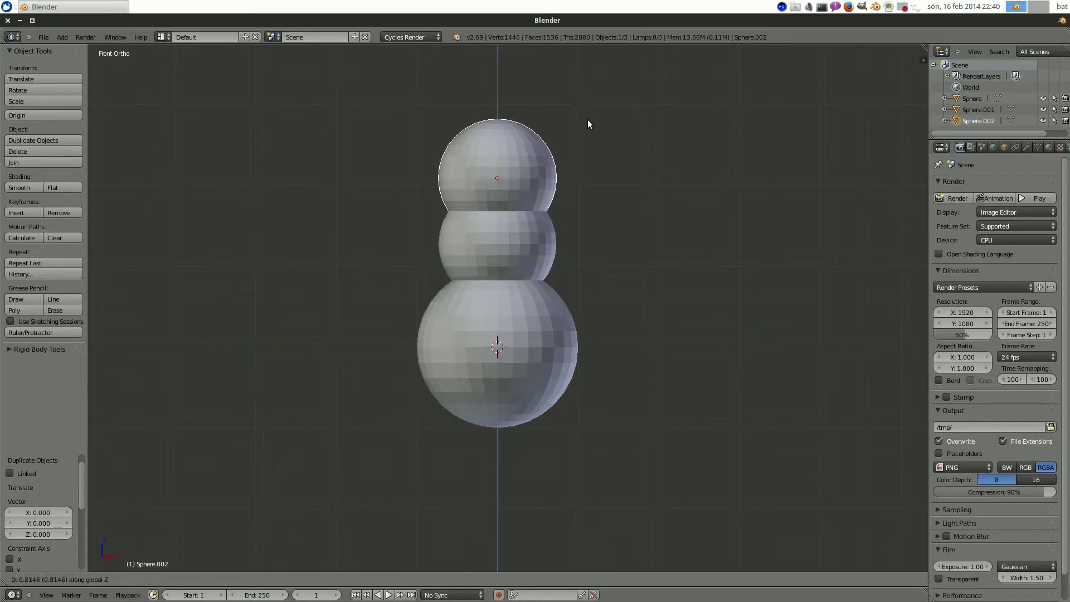
{"action": "left_click", "coordinate": [585, 106]}
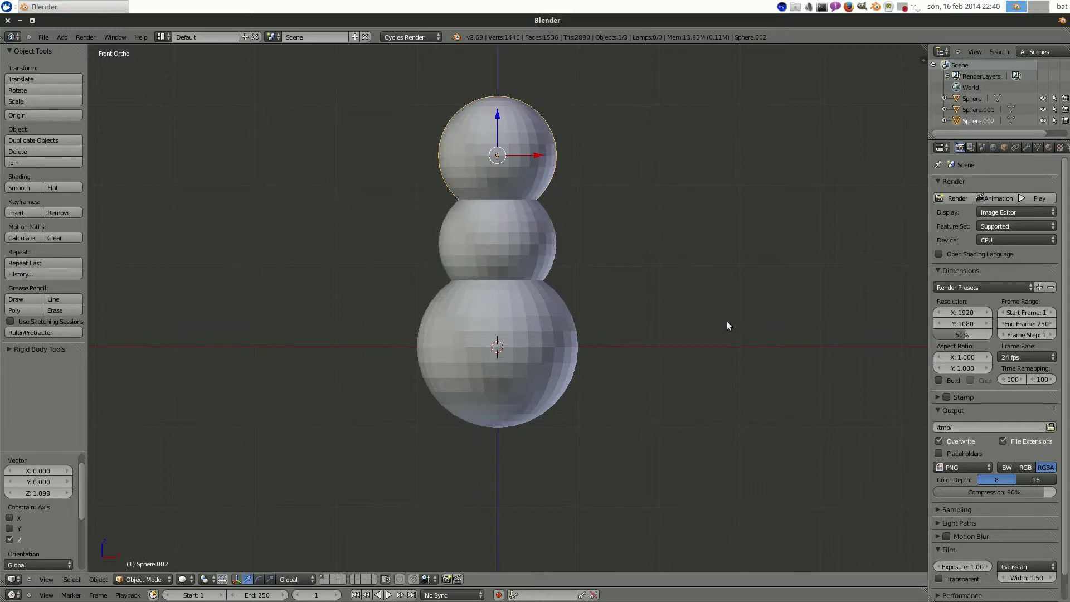
Step: Scale the topmost sphere by about 0.811 to form the snowman's head, and deselect everything
{"action": "key", "text": "s"}
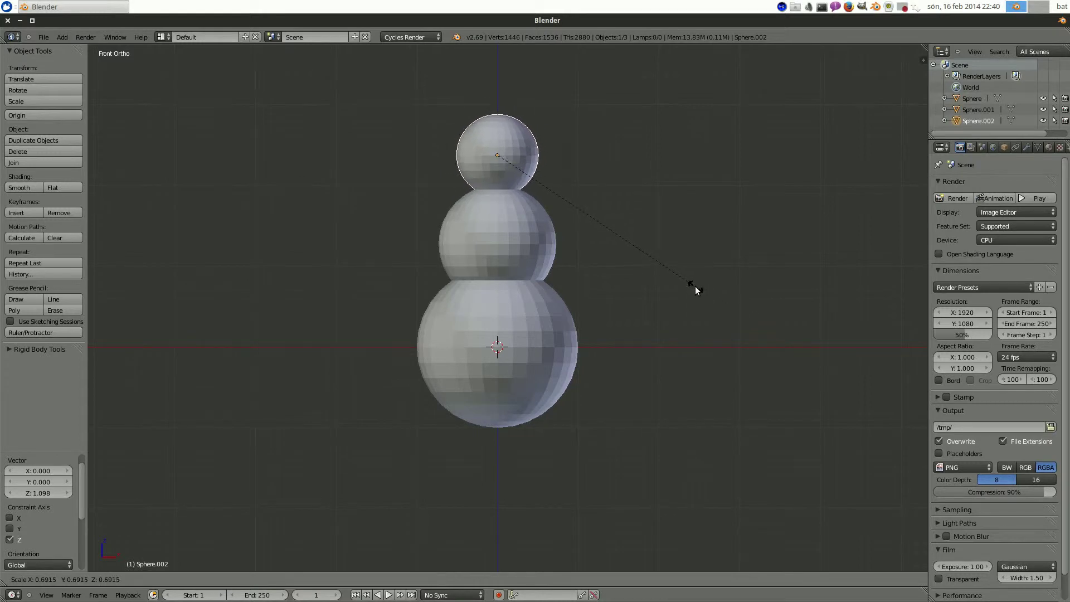
{"action": "left_click", "coordinate": [735, 299]}
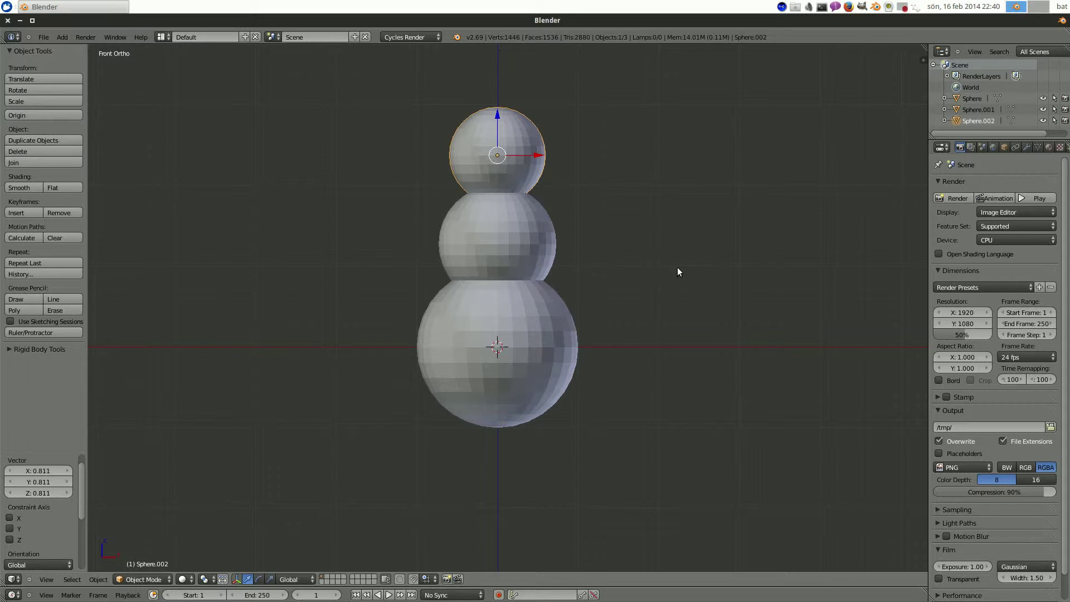
{"action": "key", "text": "a"}
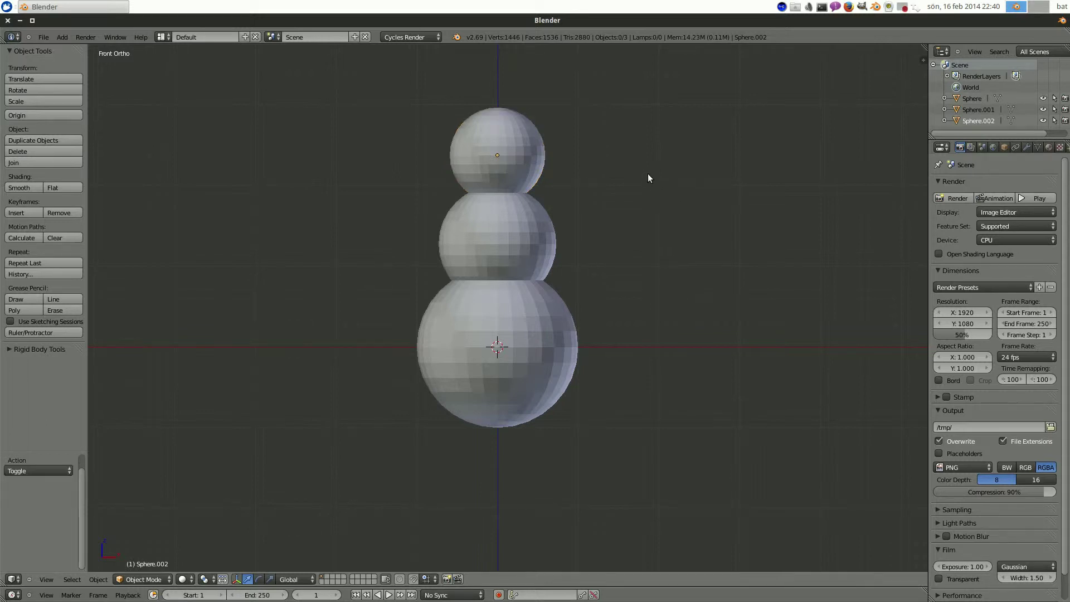
Step: Duplicate the head sphere and move the copy about -0.904 along Y, out in front of the head
{"action": "middle_click_drag", "start_coordinate": [600, 162], "coordinate": [480, 292]}
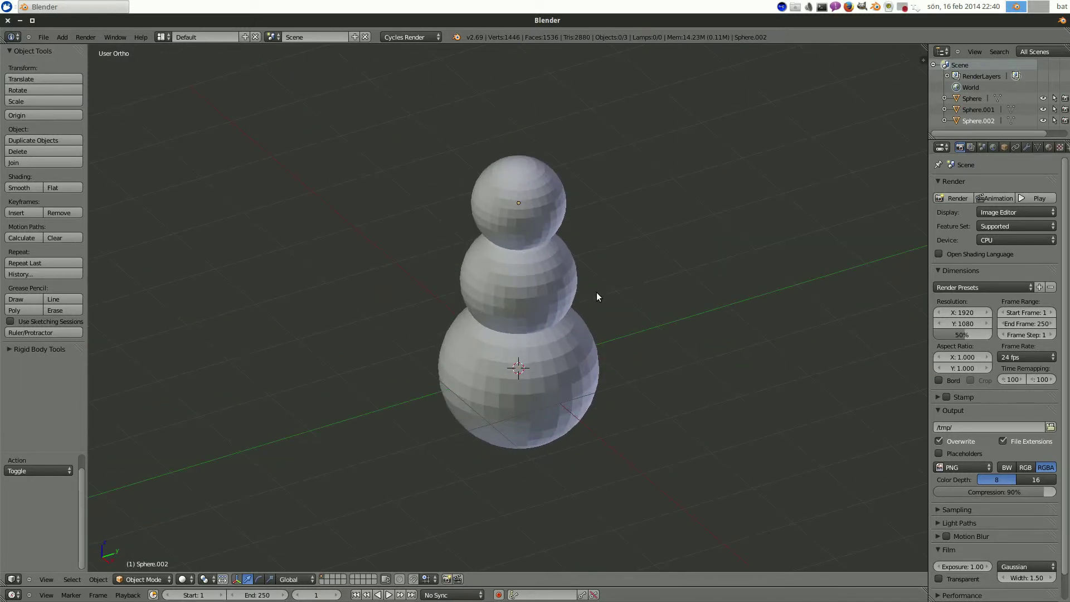
{"action": "key", "text": "KP_1"}
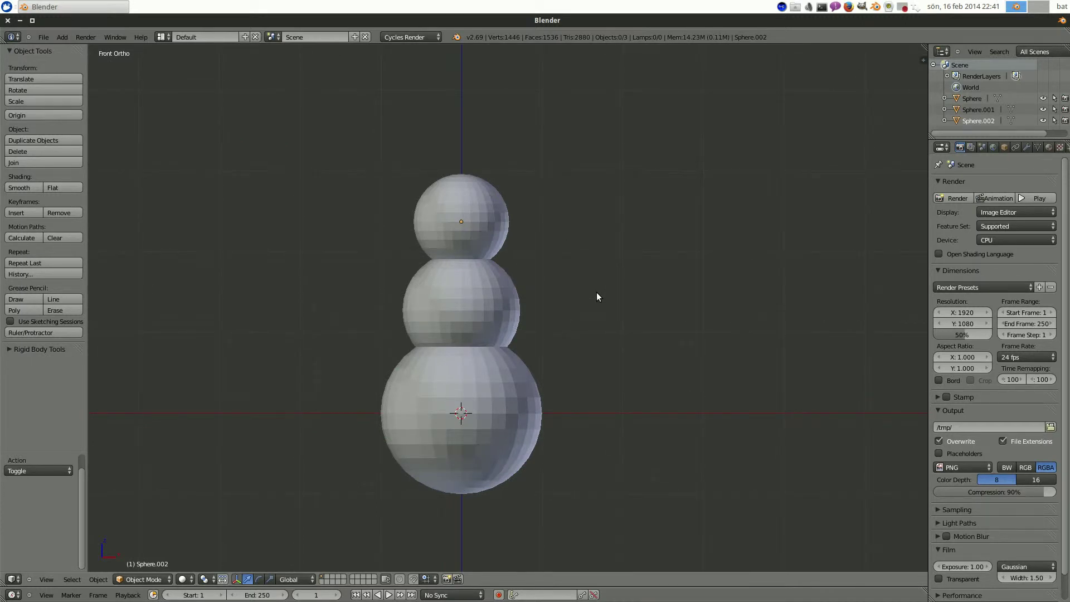
{"action": "key", "text": "KP_3"}
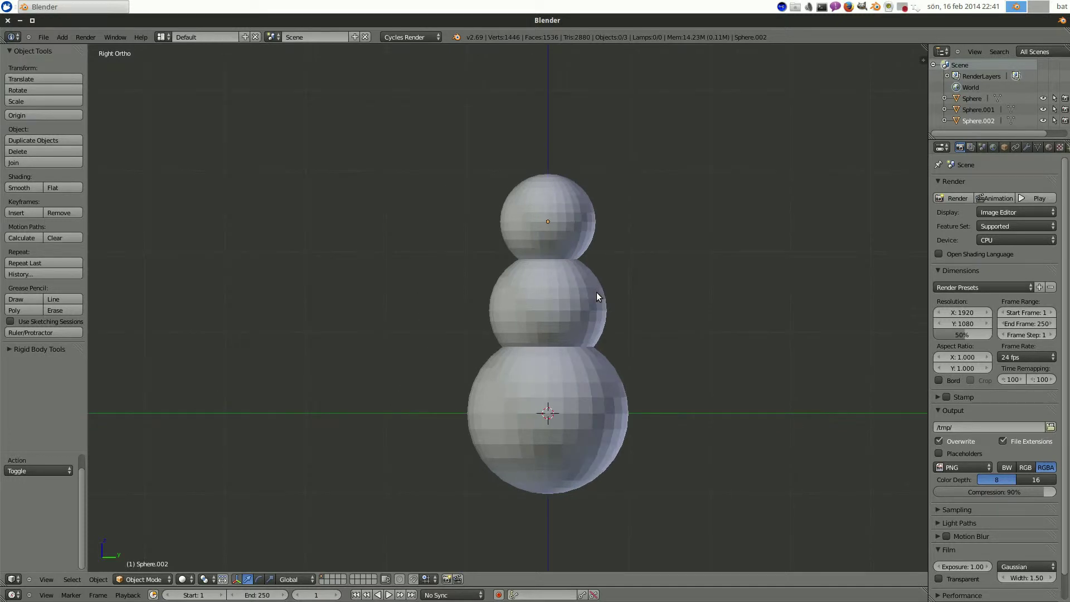
{"action": "key", "text": "KP_1"}
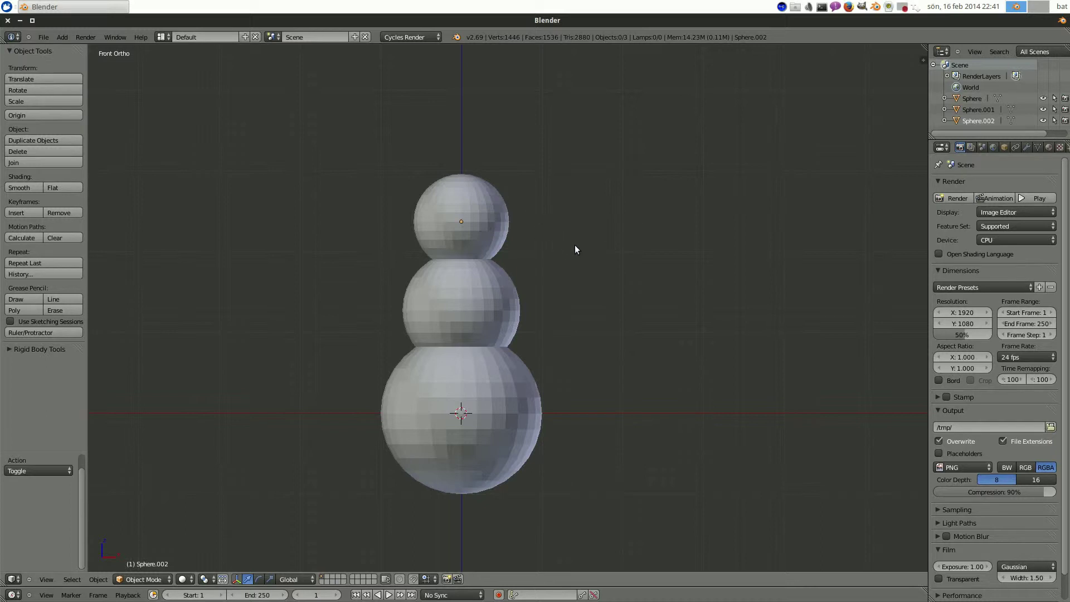
{"action": "right_click", "coordinate": [478, 196]}
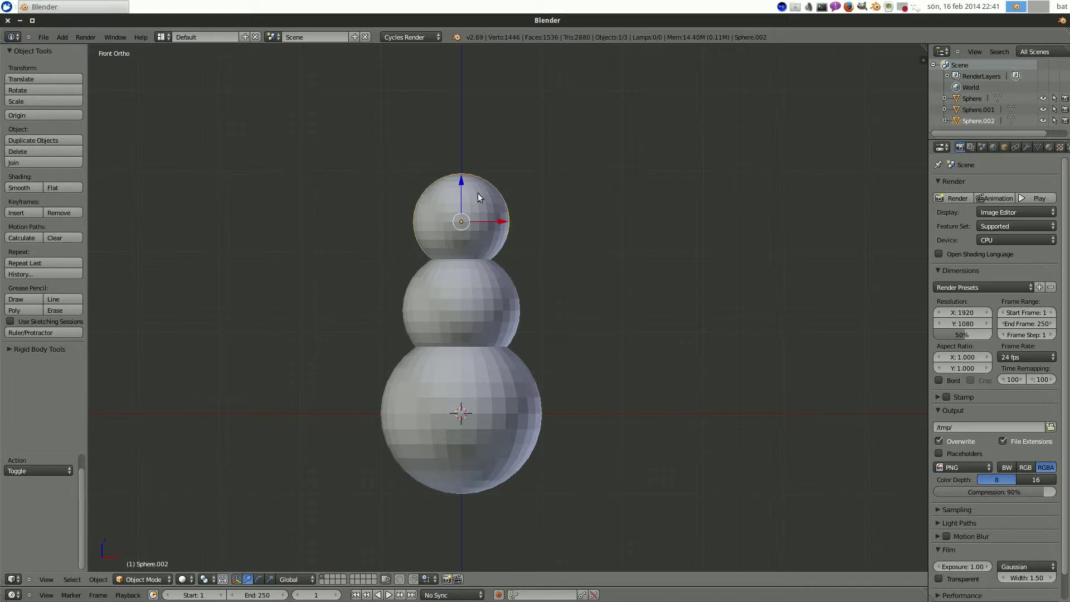
{"action": "key", "text": "shift+d"}
{"action": "right_click", "coordinate": [653, 297]}
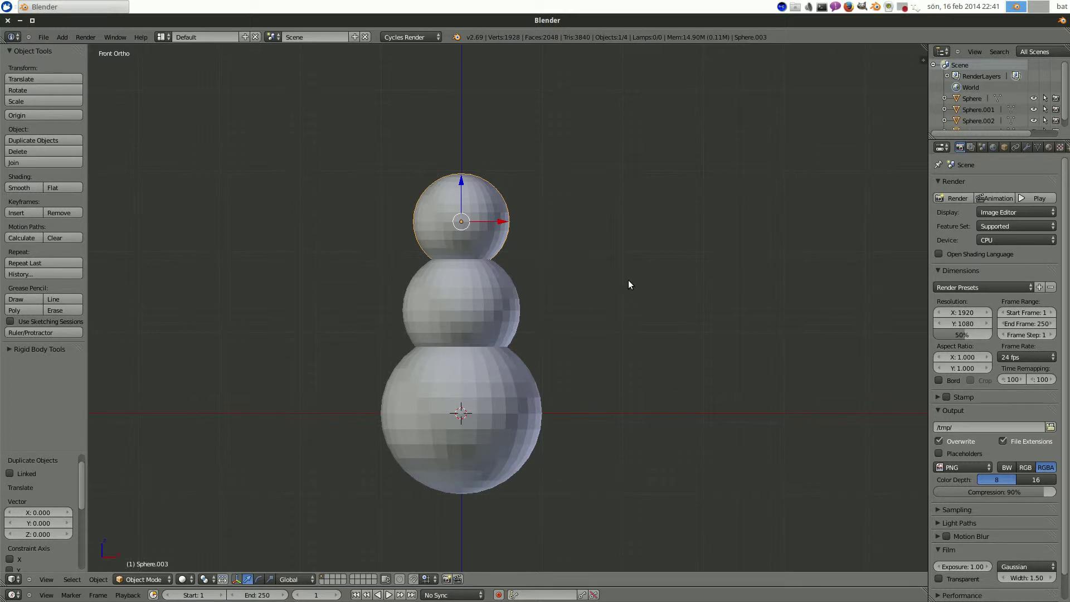
{"action": "key", "text": "KP_3"}
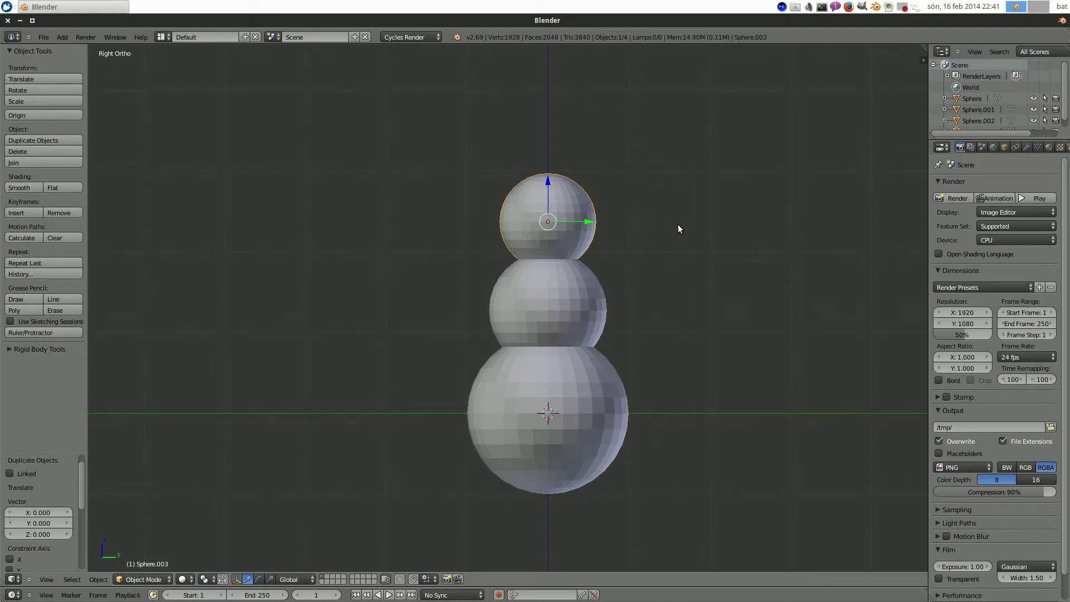
{"action": "key", "text": "g"}
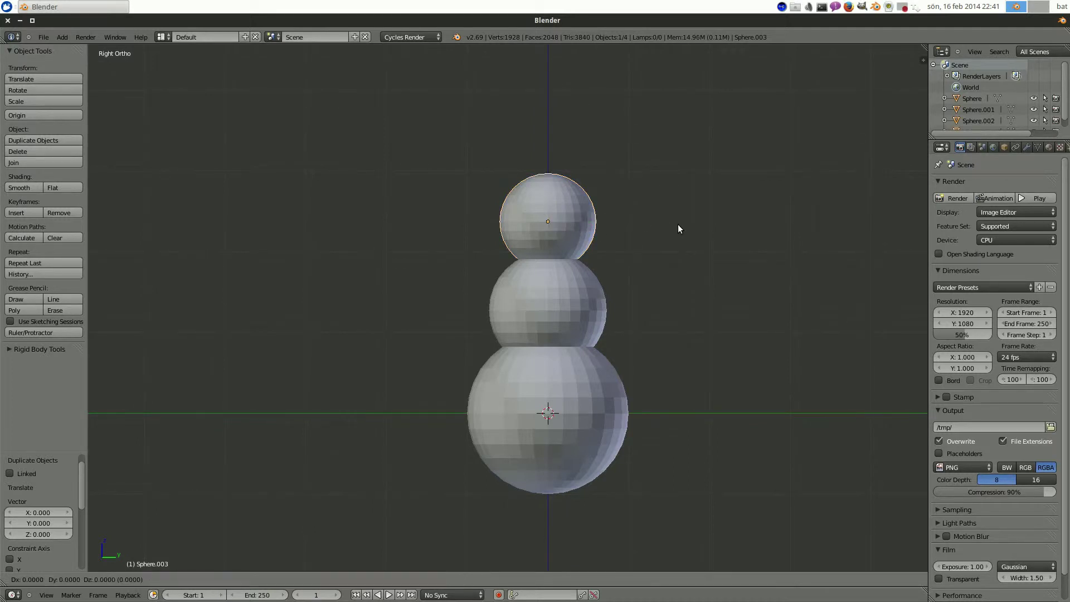
{"action": "key", "text": "y"}
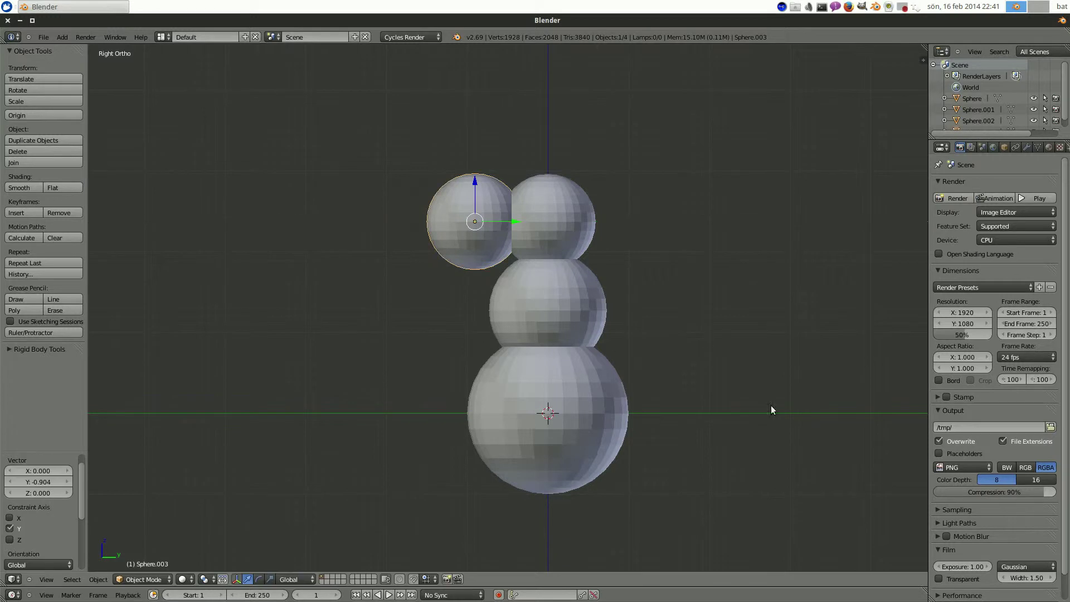
Step: Scale the copy by about 0.076 and move it about 0.380 along Y and 0.221 along Z onto the head as an eye
{"action": "key", "text": "s"}
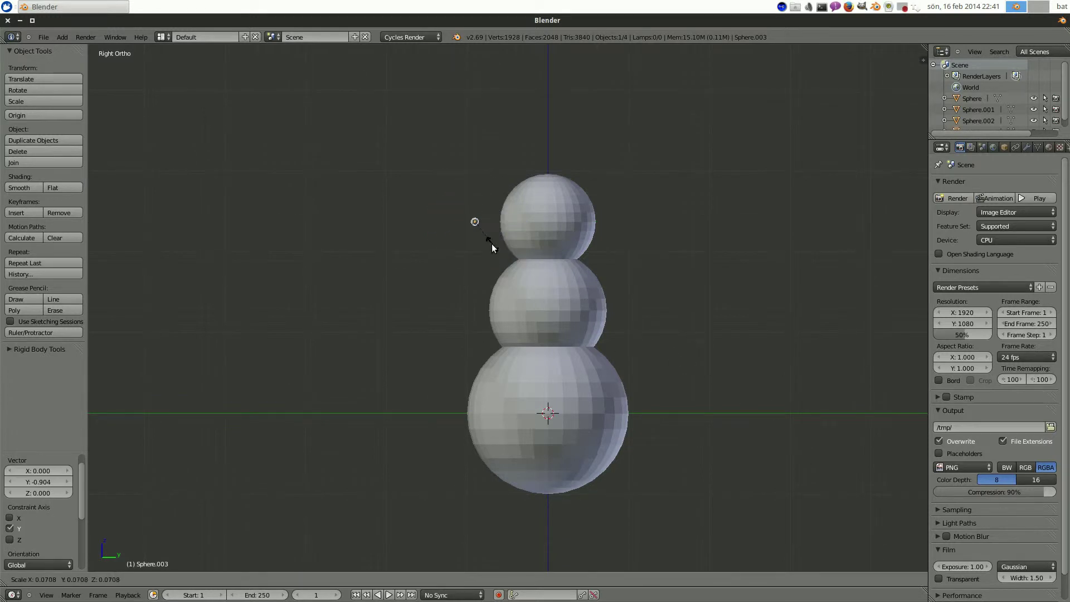
{"action": "left_click", "coordinate": [494, 245]}
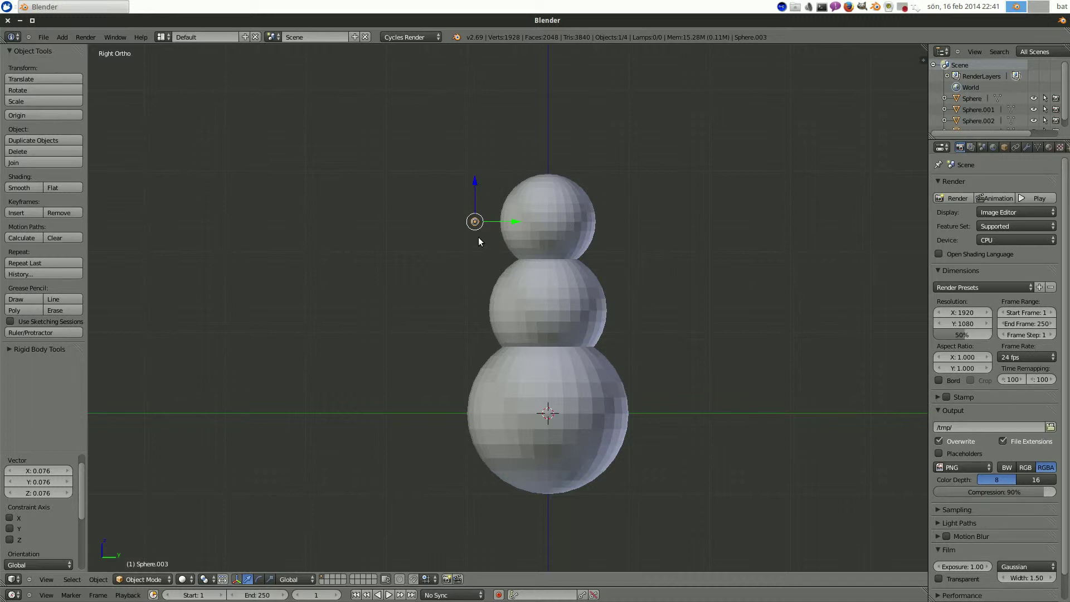
{"action": "key", "text": "g"}
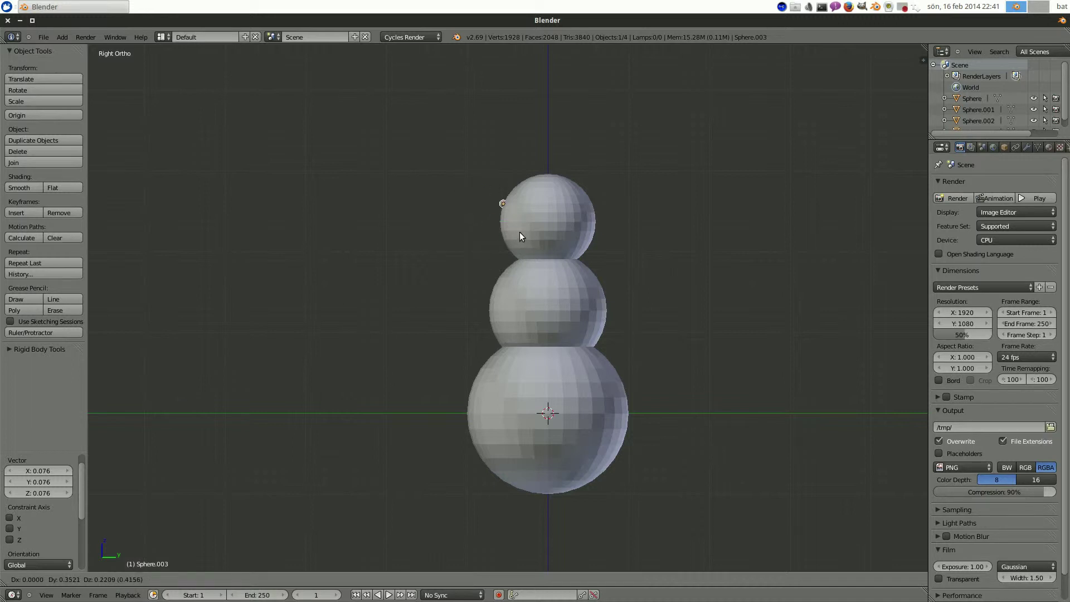
{"action": "left_click", "coordinate": [522, 231]}
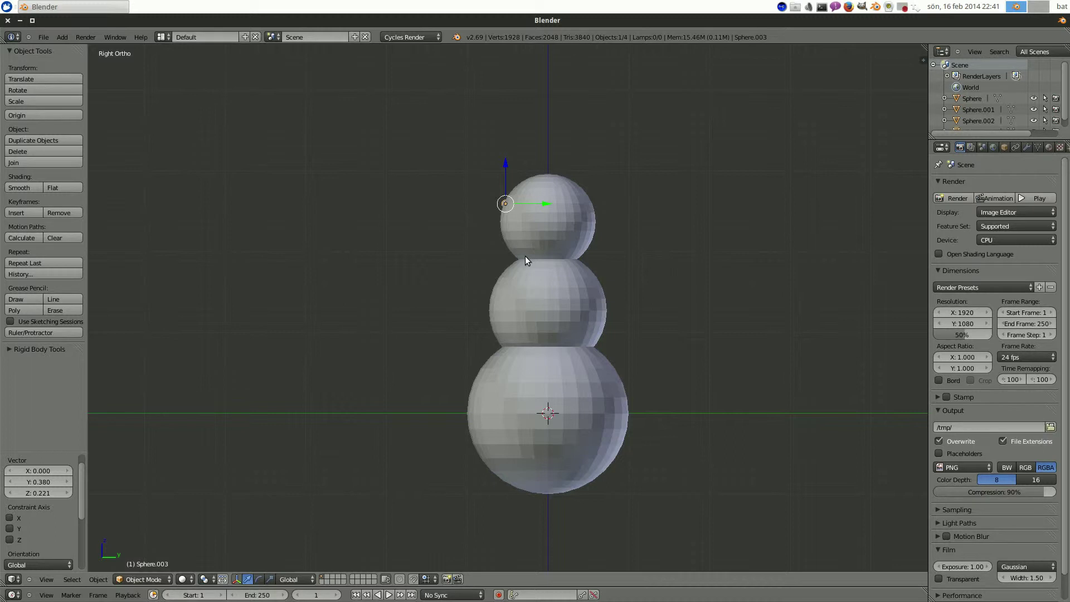
Step: Offset the eye sphere about 0.272 along X and push it about 0.064 along Y into the head
{"action": "key", "text": "KP_1"}
{"action": "scroll", "coordinate": [460, 207], "scroll_direction": "up", "scroll_amount": 3}
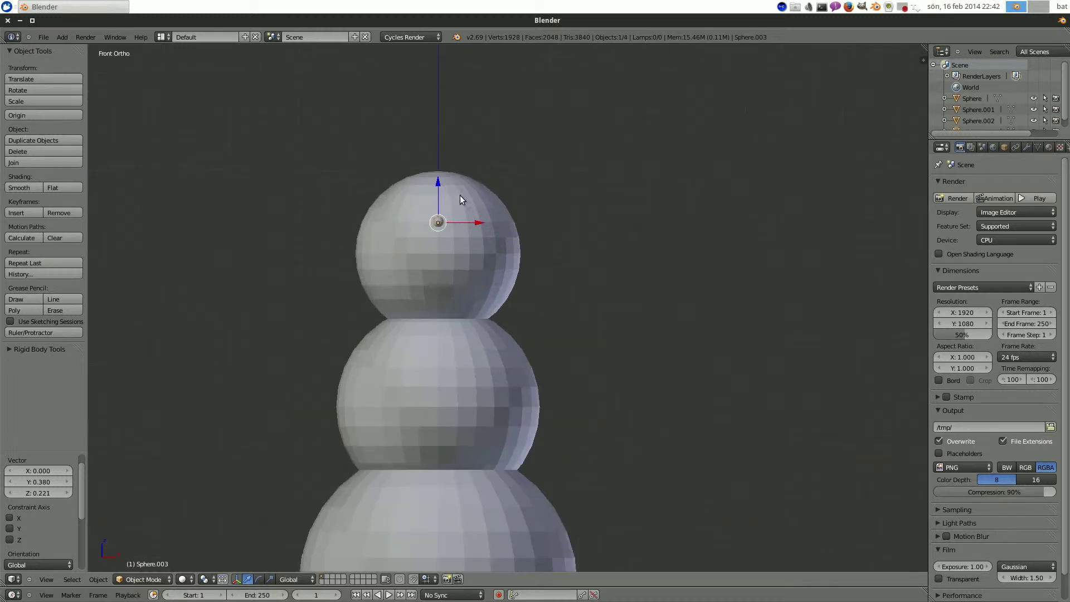
{"action": "left_click_drag", "start_coordinate": [479, 225], "coordinate": [515, 228]}
{"action": "key", "text": "KP_3"}
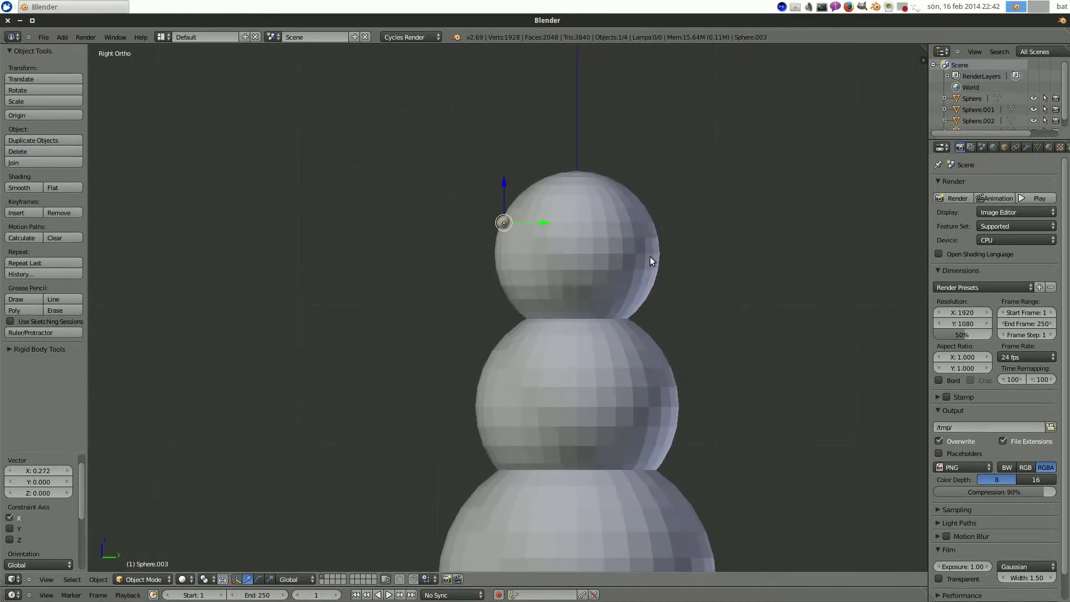
{"action": "scroll", "coordinate": [524, 225], "scroll_direction": "up", "scroll_amount": 5}
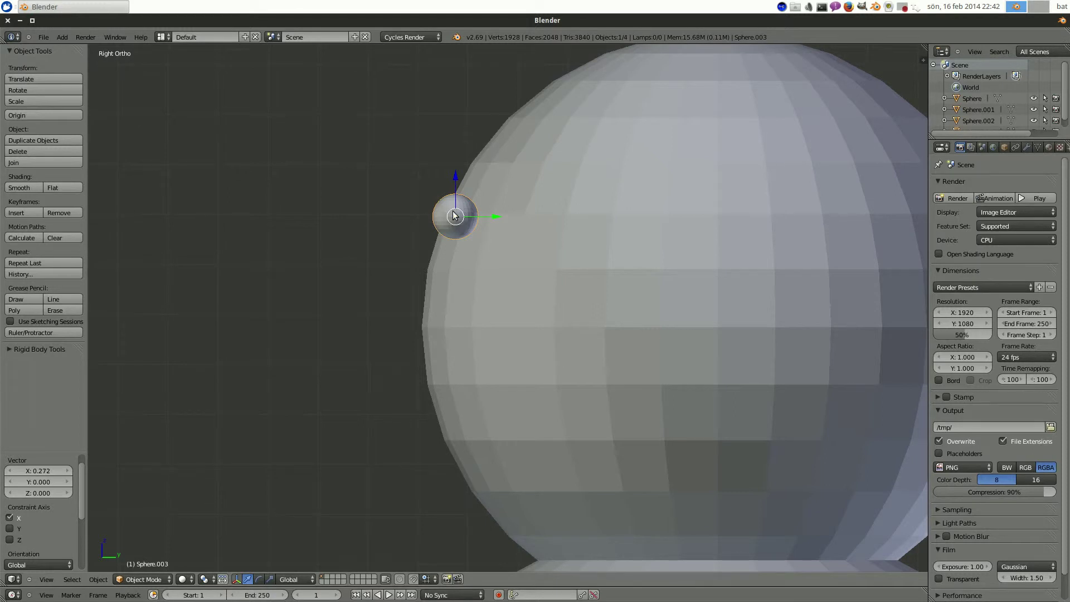
{"action": "left_click_drag", "start_coordinate": [497, 216], "coordinate": [522, 218]}
{"action": "scroll", "coordinate": [567, 342], "scroll_direction": "down", "scroll_amount": 2}
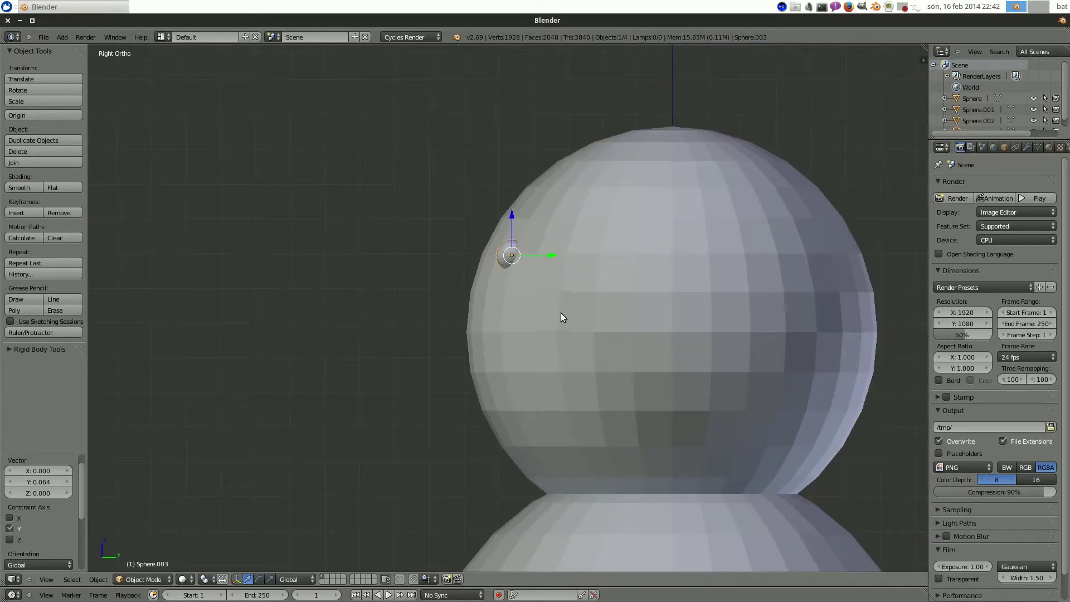
Step: Duplicate the eye sphere in front view and move the copy about -0.578 along X to the head's other side
{"action": "key", "text": "KP_1"}
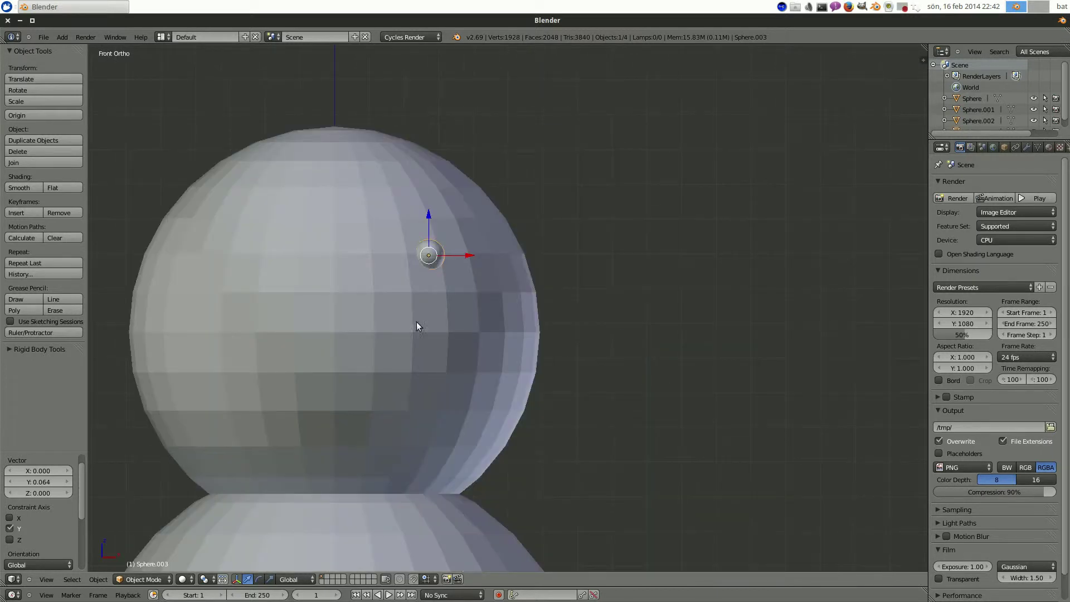
{"action": "middle_click_drag", "start_coordinate": [379, 315], "coordinate": [523, 280], "text": "shift"}
{"action": "key", "text": "shift+d"}
{"action": "right_click", "coordinate": [604, 242]}
{"action": "key", "text": "g"}
{"action": "key", "text": "x"}
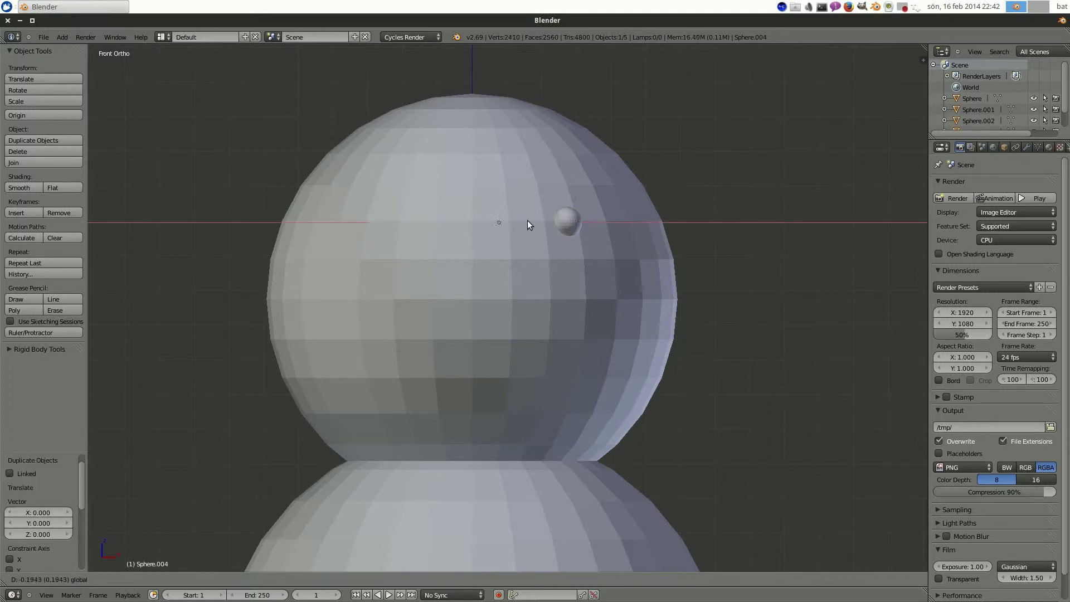
{"action": "left_click", "coordinate": [405, 225]}
{"action": "scroll", "coordinate": [457, 222], "scroll_direction": "up", "scroll_amount": 1}
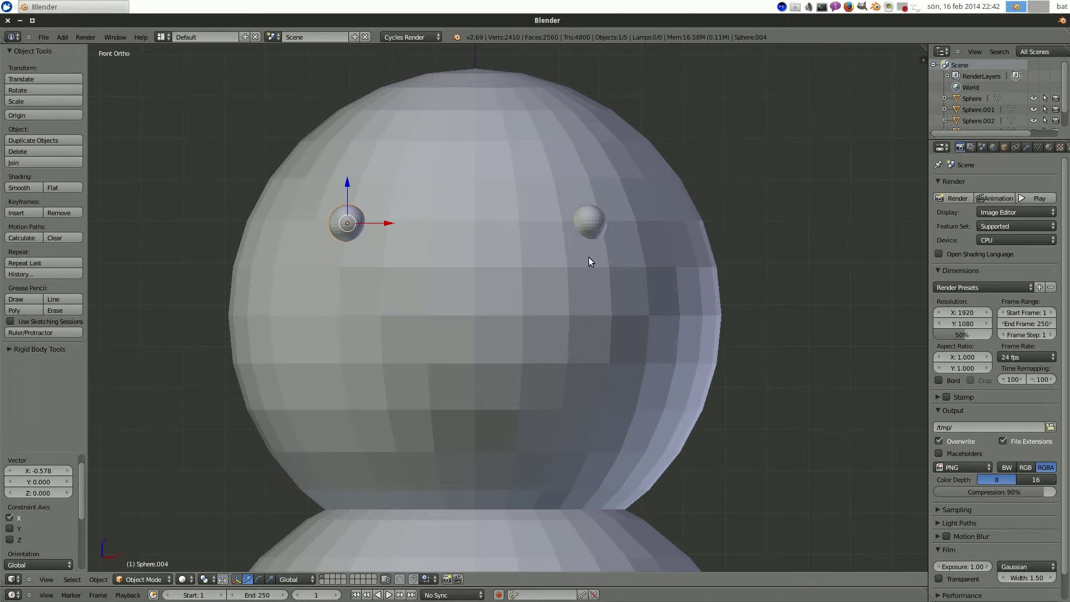
Step: Scale both eye spheres together by about 1.983
{"action": "right_click", "coordinate": [594, 218], "text": "shift"}
{"action": "key", "text": "s"}
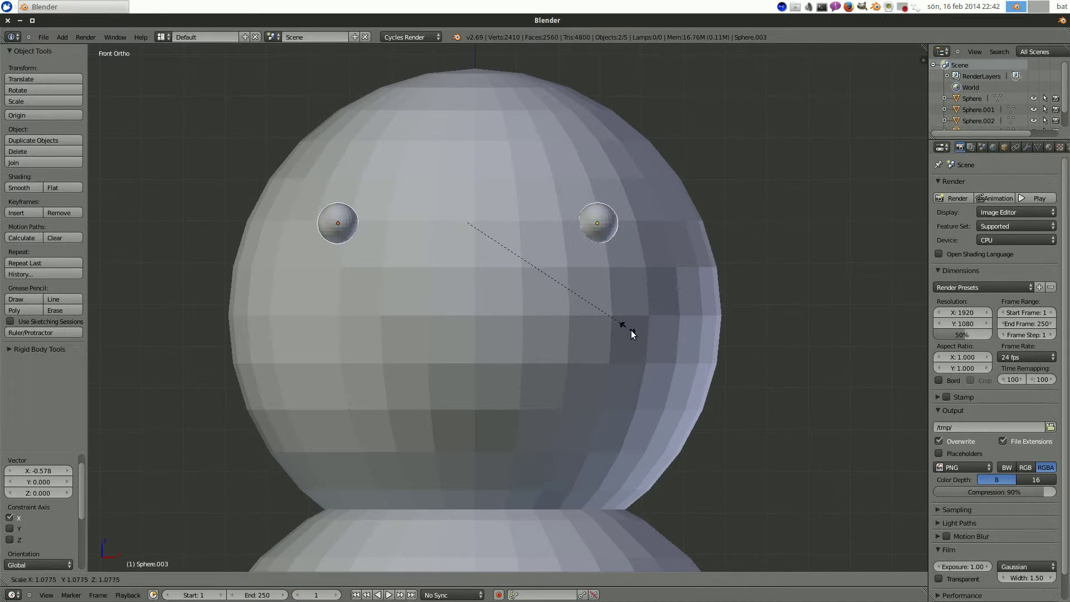
{"action": "left_click", "coordinate": [761, 415]}
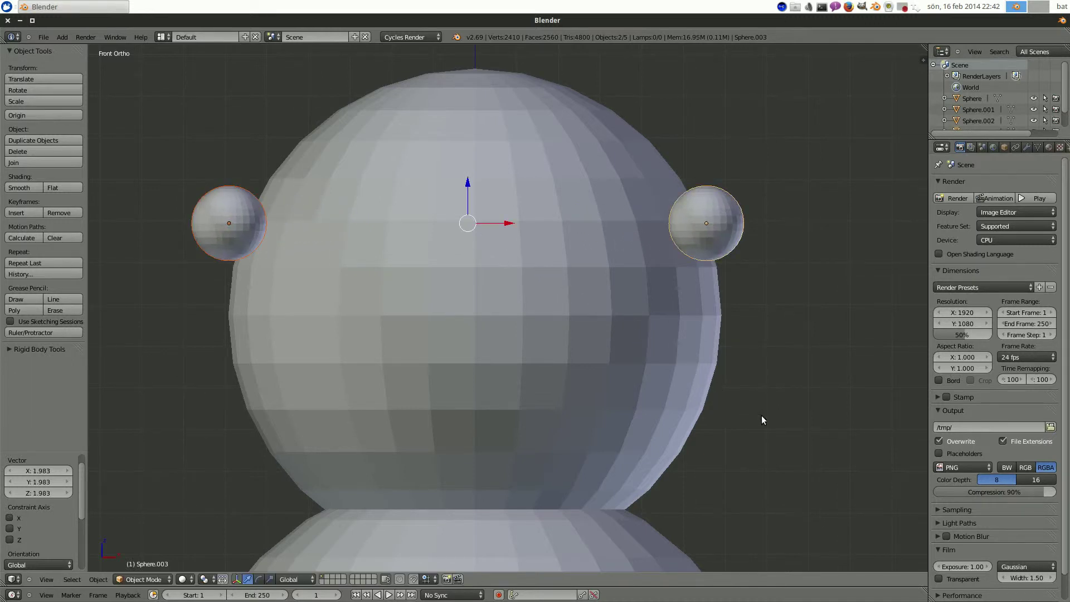
Step: Move each enlarged eye back inward along X onto the face, the one on the negative X side by about 0.284, and clear the selection
{"action": "right_click", "coordinate": [731, 215]}
{"action": "left_click_drag", "start_coordinate": [747, 222], "coordinate": [636, 236]}
{"action": "right_click", "coordinate": [216, 221]}
{"action": "left_click_drag", "start_coordinate": [273, 219], "coordinate": [386, 226]}
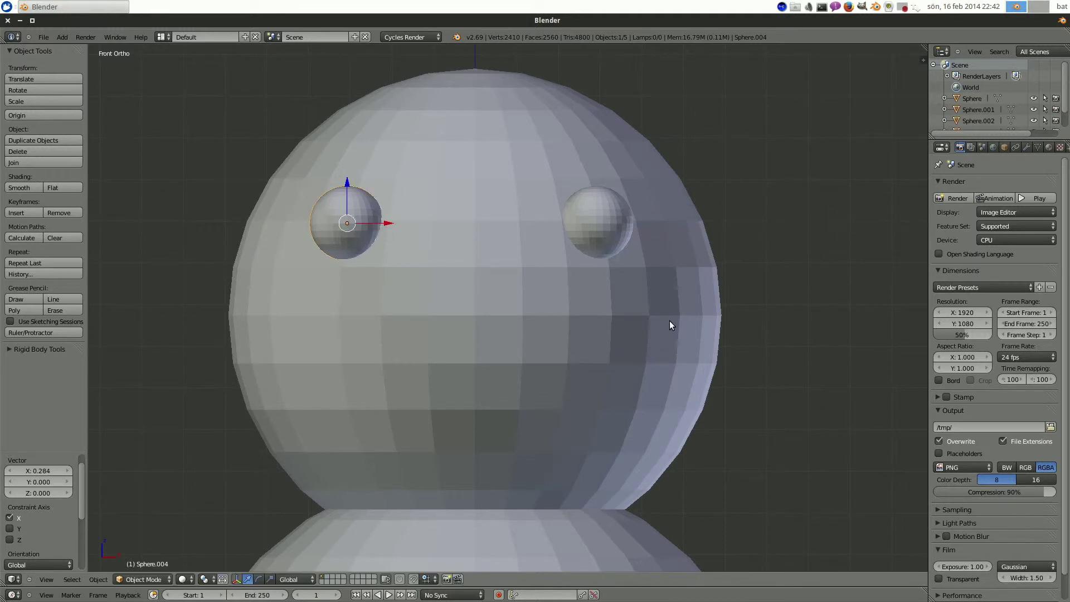
{"action": "key", "text": "a"}
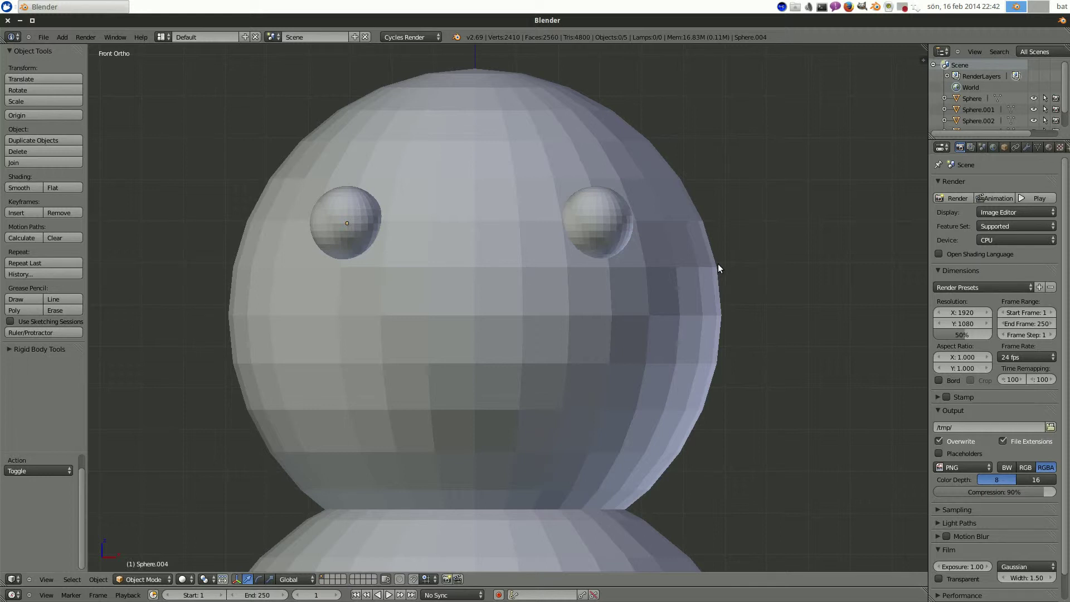
Step: Try adding a cone mesh at the 3D cursor in the snowman's bottom sphere, and delete it
{"action": "scroll", "coordinate": [718, 263], "scroll_direction": "down", "scroll_amount": 6}
{"action": "scroll", "coordinate": [709, 262], "scroll_direction": "up", "scroll_amount": 4}
{"action": "scroll", "coordinate": [709, 262], "scroll_direction": "up", "scroll_amount": 3}
{"action": "scroll", "coordinate": [708, 261], "scroll_direction": "down", "scroll_amount": 3}
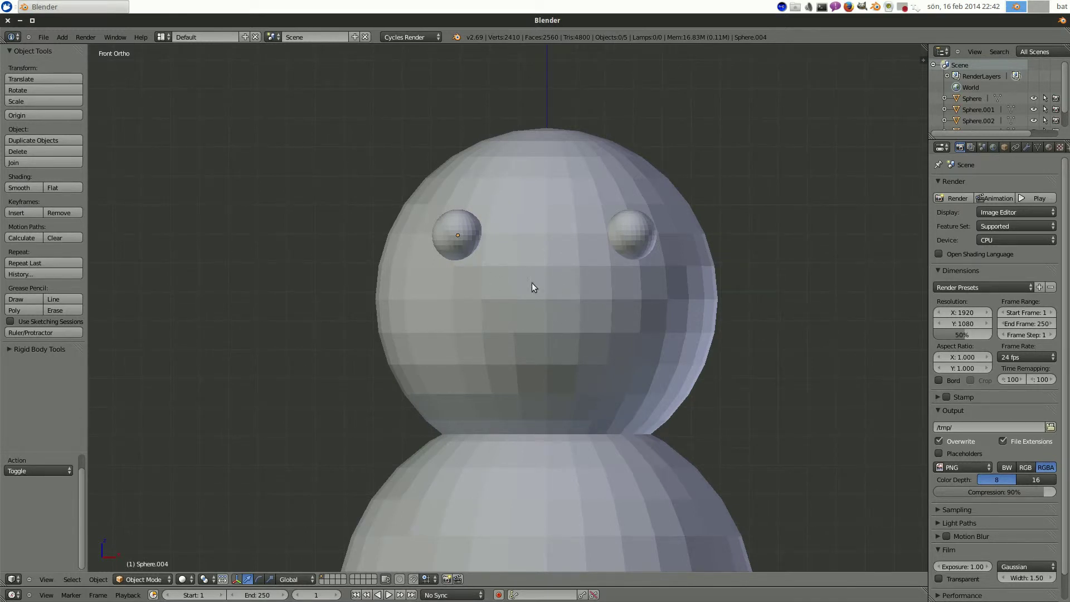
{"action": "right_click", "coordinate": [558, 274]}
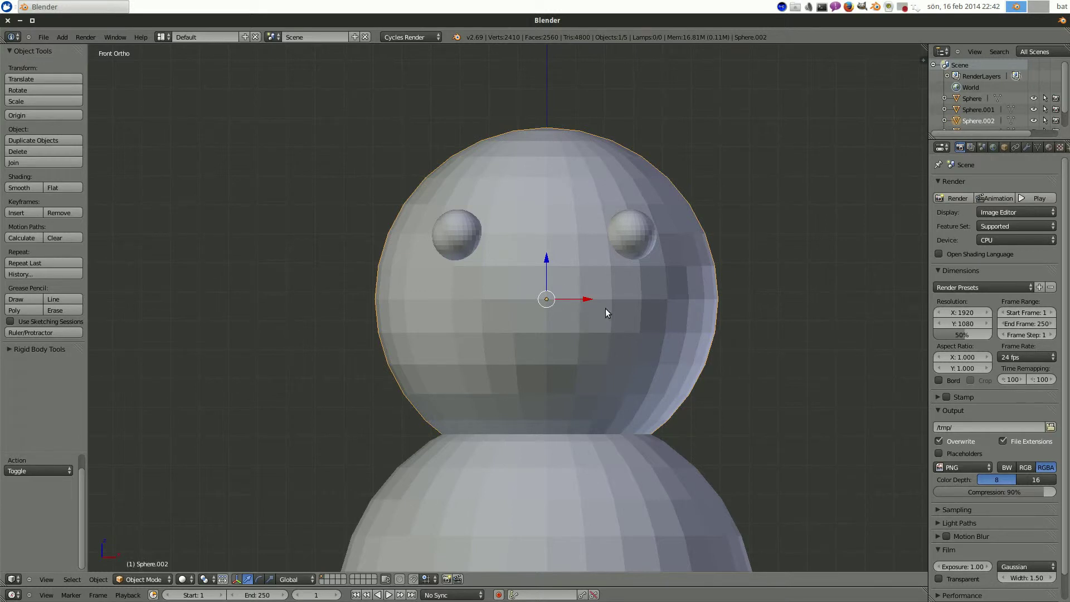
{"action": "scroll", "coordinate": [599, 302], "scroll_direction": "down", "scroll_amount": 1}
{"action": "scroll", "coordinate": [614, 339], "scroll_direction": "down", "scroll_amount": 8}
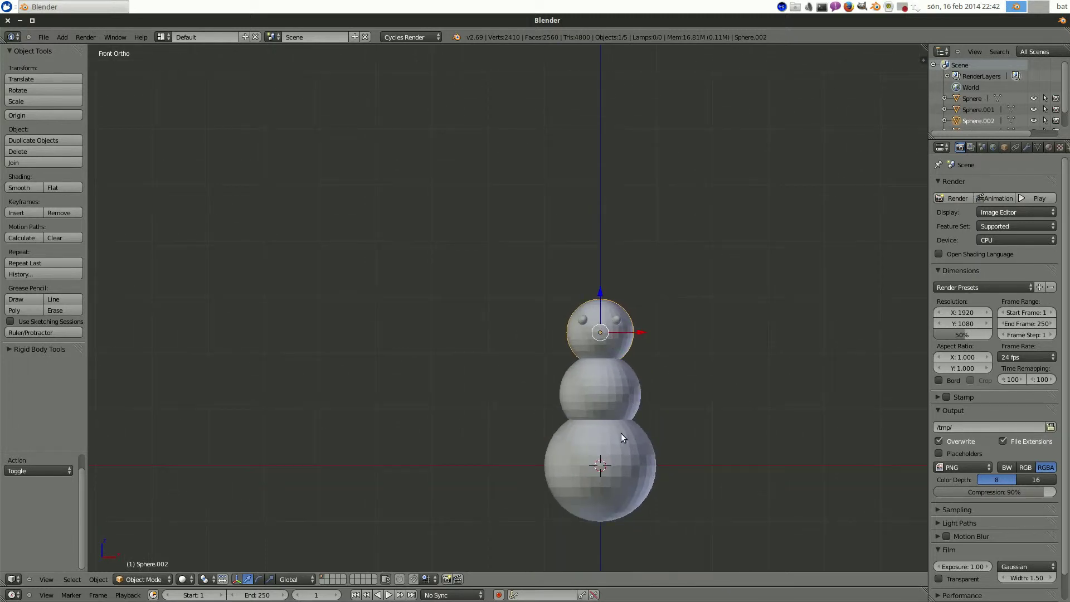
{"action": "middle_click_drag", "start_coordinate": [766, 406], "coordinate": [708, 307], "text": "shift"}
{"action": "key", "text": "shift+a"}
{"action": "mouse_move", "coordinate": [670, 303]}
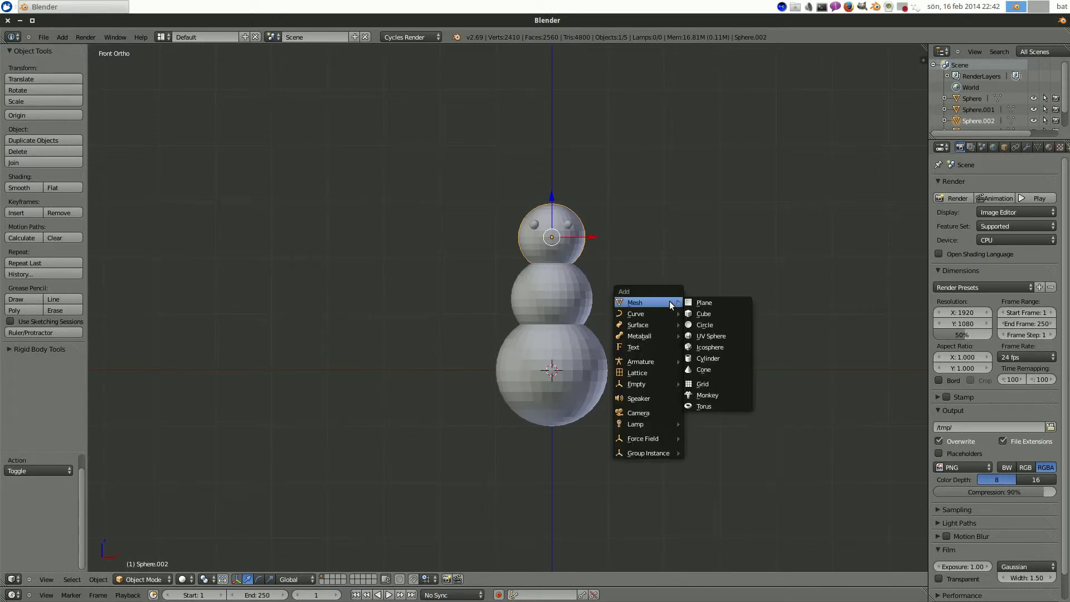
{"action": "left_click", "coordinate": [709, 369]}
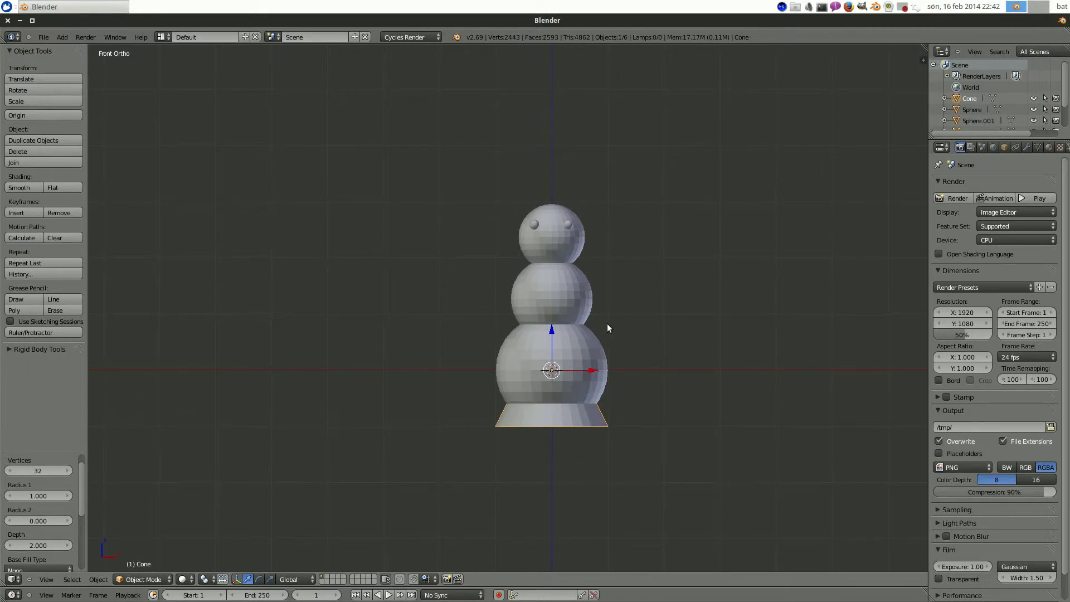
{"action": "key", "text": "x"}
{"action": "left_click", "coordinate": [610, 362]}
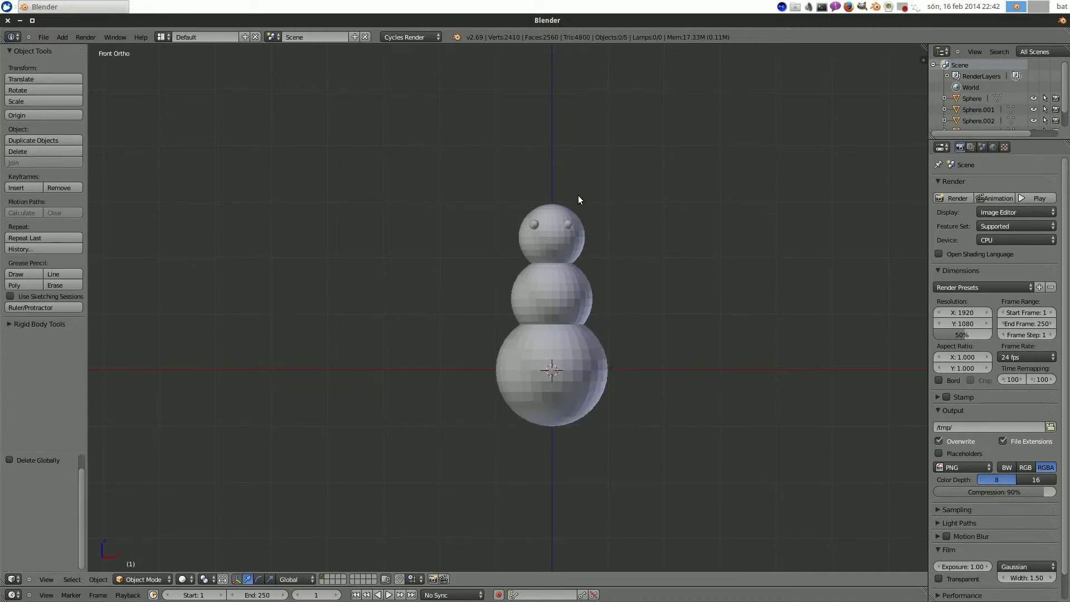
Step: Snap the 3D cursor to the centre of the head sphere
{"action": "scroll", "coordinate": [576, 262], "scroll_direction": "up", "scroll_amount": 3}
{"action": "middle_click_drag", "start_coordinate": [651, 208], "coordinate": [673, 315], "text": "shift"}
{"action": "scroll", "coordinate": [576, 285], "scroll_direction": "up", "scroll_amount": 2}
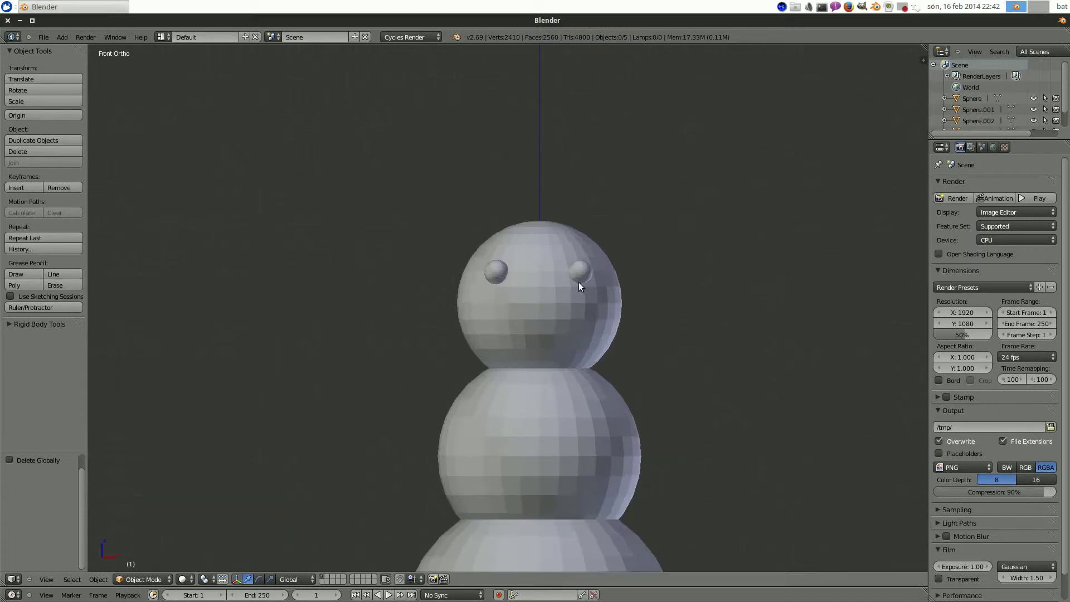
{"action": "scroll", "coordinate": [576, 285], "scroll_direction": "up", "scroll_amount": 5}
{"action": "scroll", "coordinate": [584, 292], "scroll_direction": "down", "scroll_amount": 3}
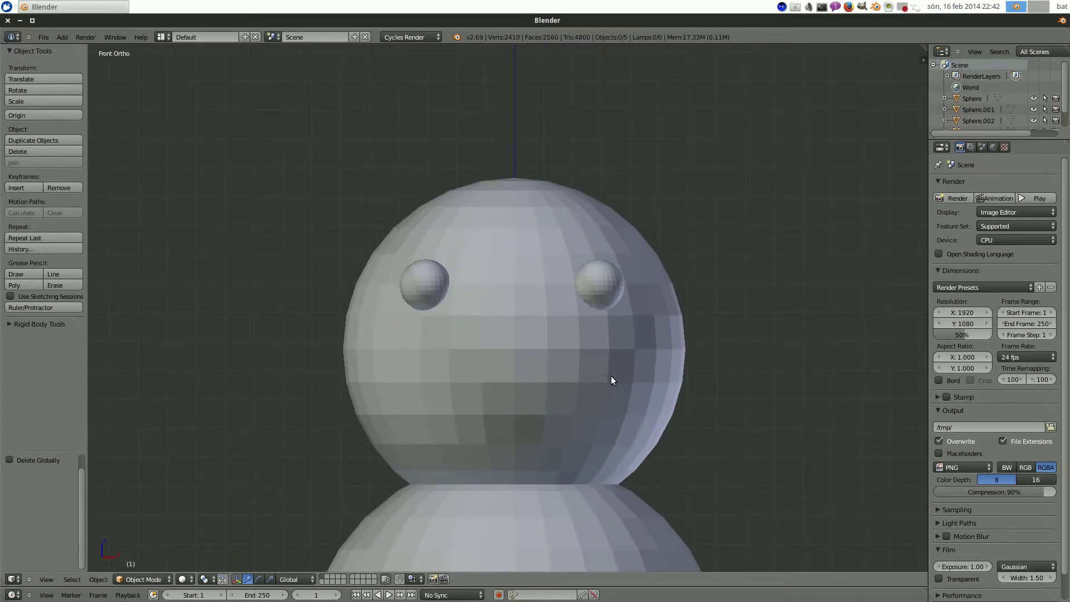
{"action": "right_click", "coordinate": [545, 322]}
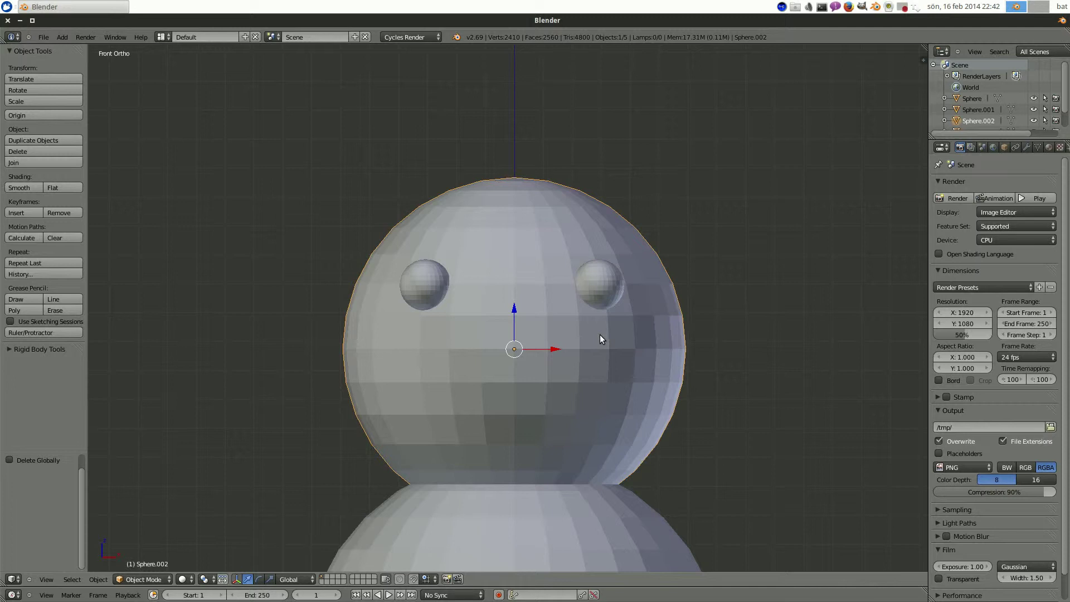
{"action": "key", "text": "shift+s"}
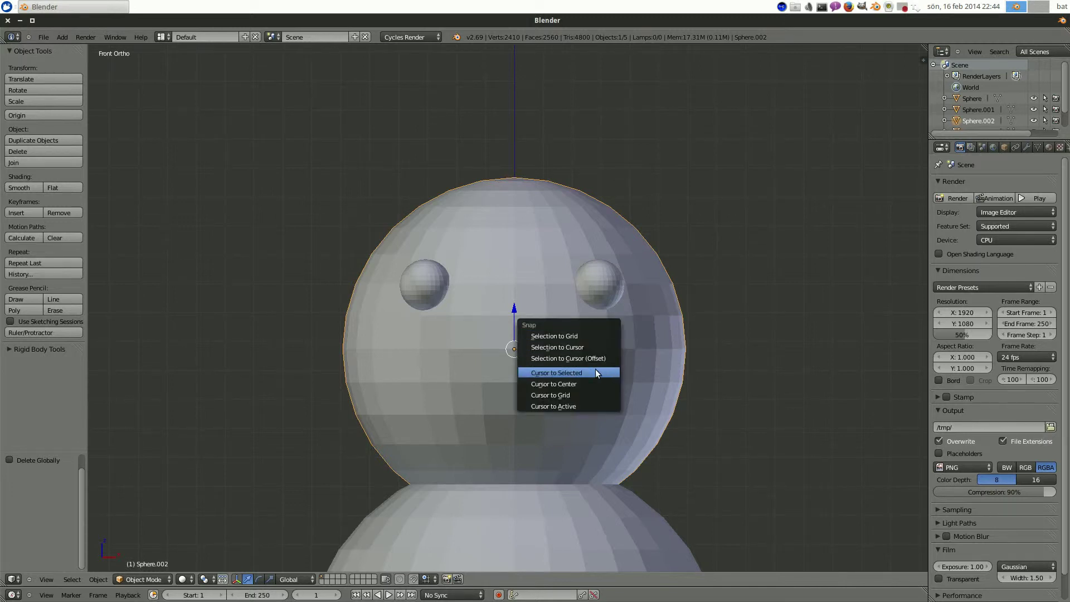
{"action": "left_click", "coordinate": [554, 373]}
{"action": "scroll", "coordinate": [553, 373], "scroll_direction": "up", "scroll_amount": 12}
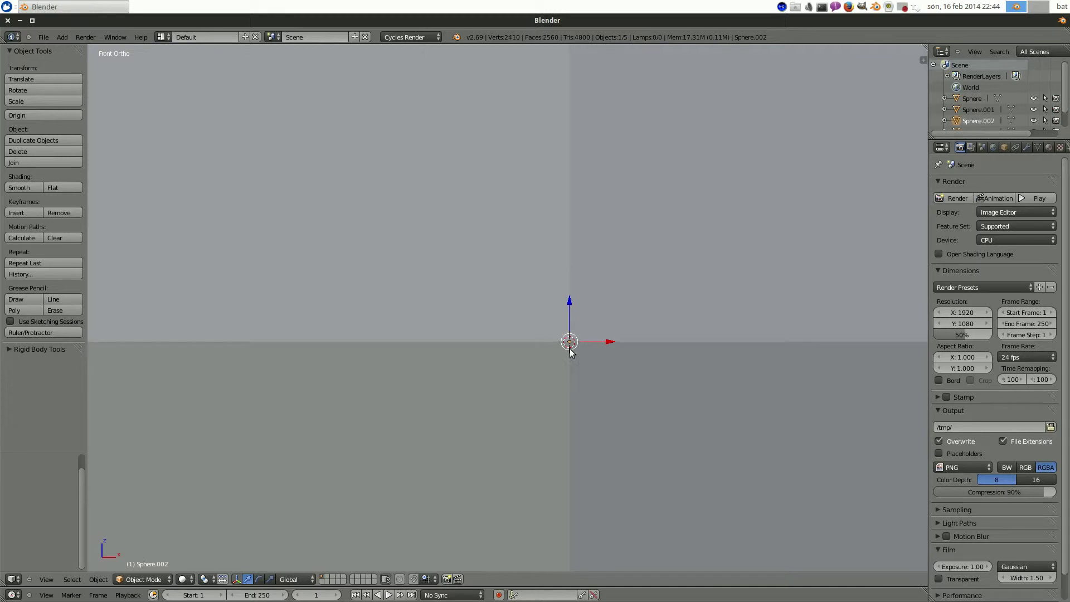
{"action": "scroll", "coordinate": [569, 348], "scroll_direction": "down", "scroll_amount": 4}
{"action": "scroll", "coordinate": [568, 348], "scroll_direction": "down", "scroll_amount": 8}
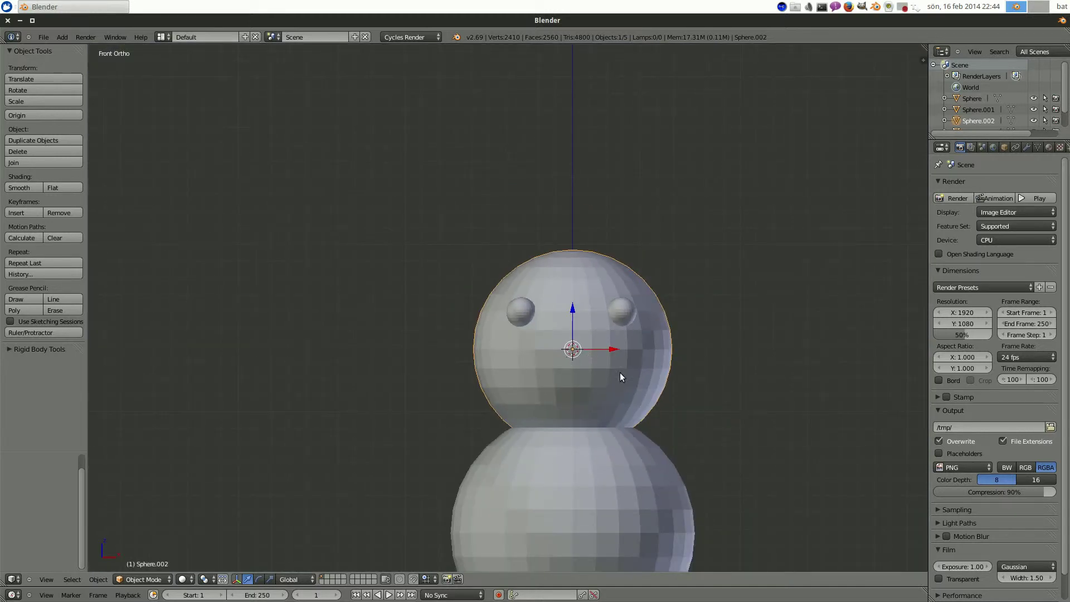
Step: Add a cone at the 3D cursor in right view and move it about -1.670 along Y and 0.539 along Z, in front of the head
{"action": "key", "text": "KP_3"}
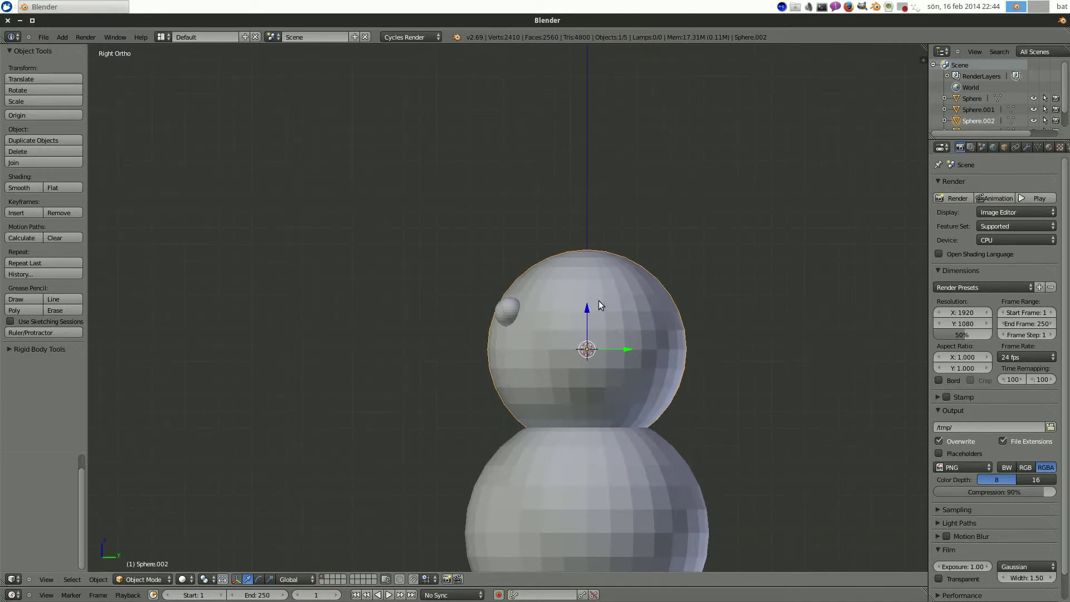
{"action": "key", "text": "shift+a"}
{"action": "mouse_move", "coordinate": [573, 296]}
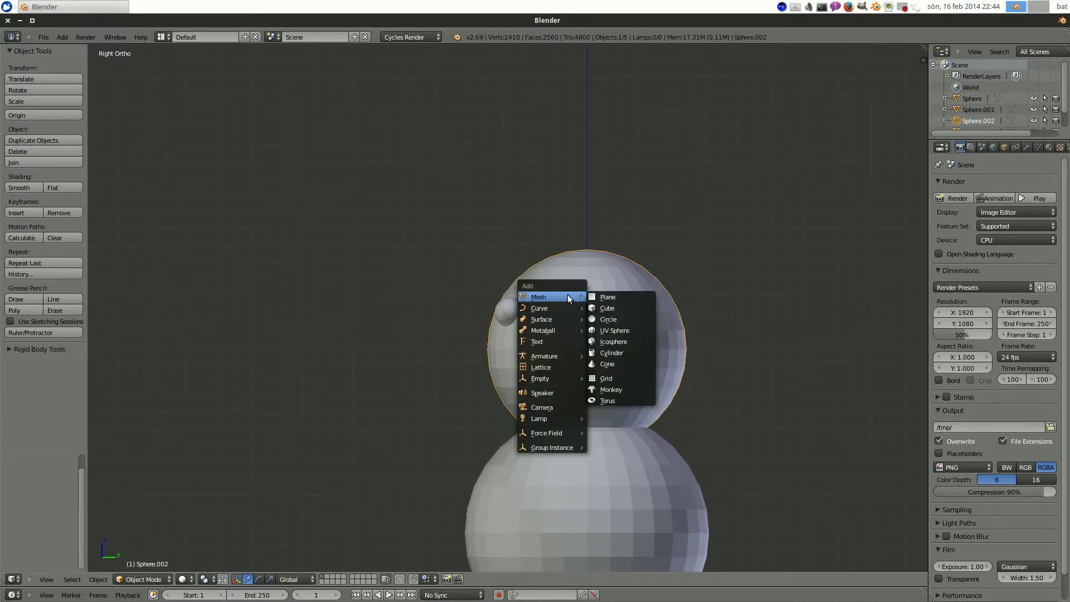
{"action": "left_click", "coordinate": [617, 361]}
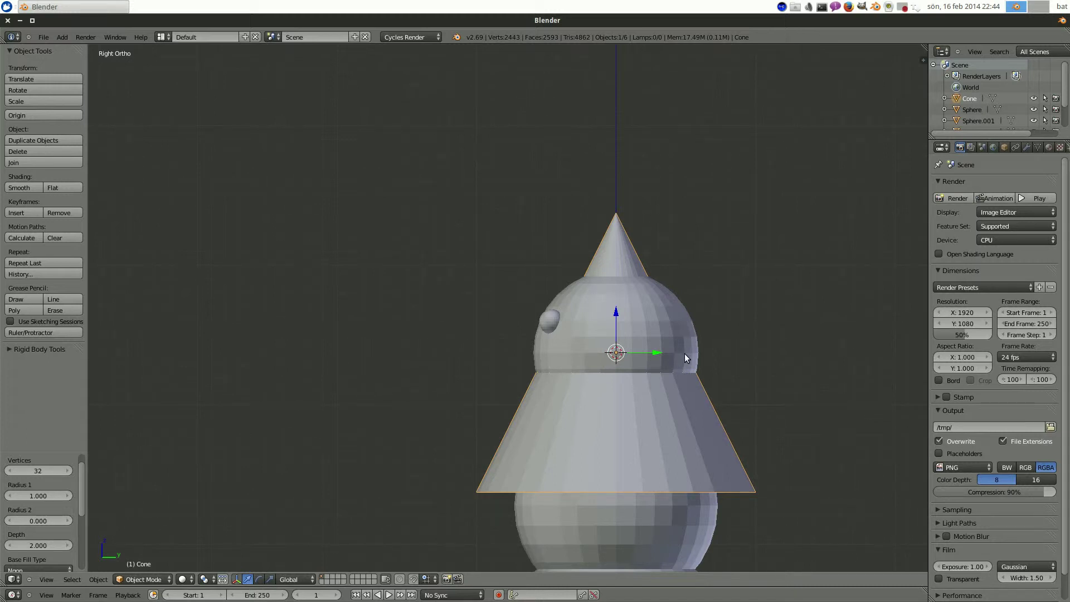
{"action": "key", "text": "g"}
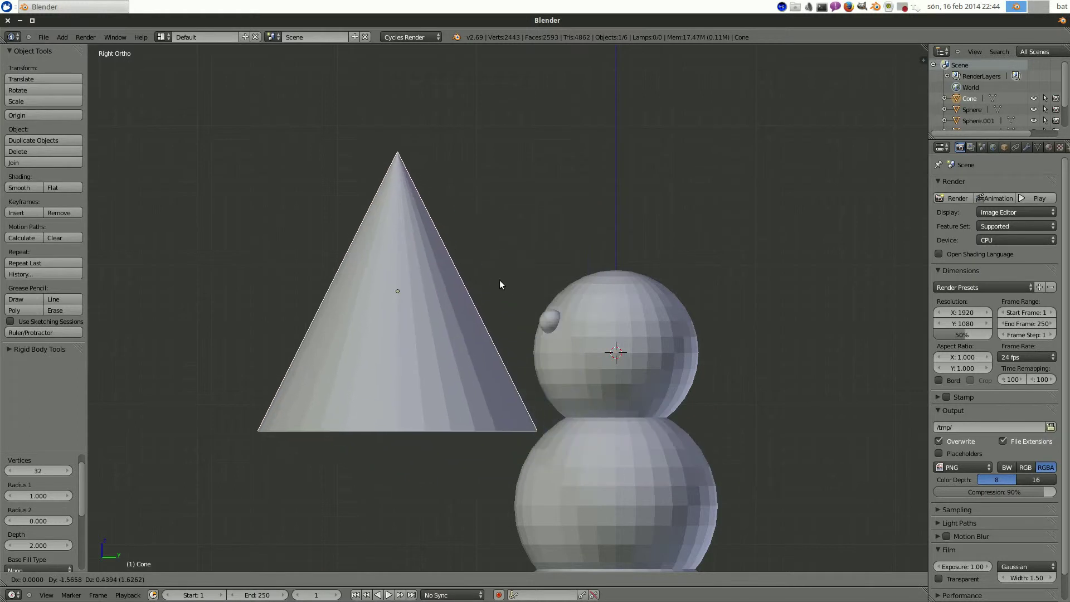
{"action": "left_click", "coordinate": [491, 278]}
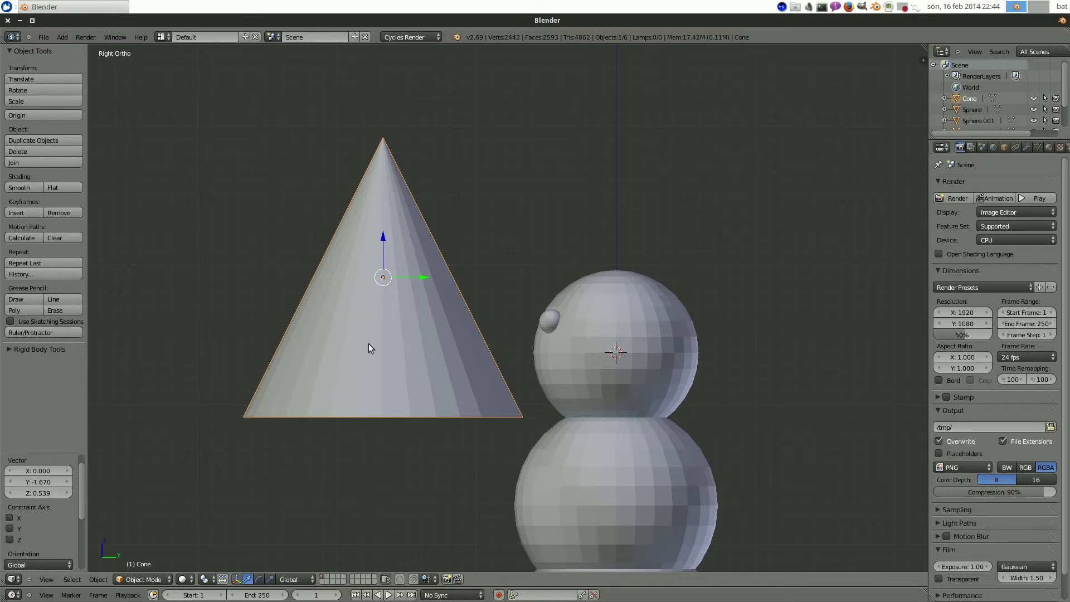
Step: Try rotating the cone freehand and by exactly 90 degrees, undoing each rotation
{"action": "key", "text": "r"}
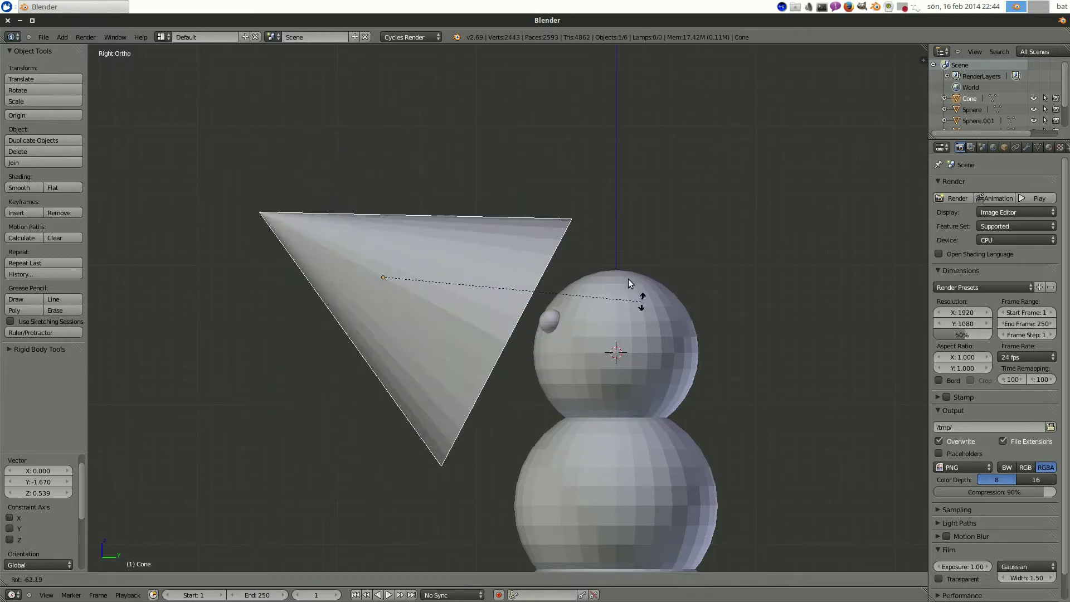
{"action": "left_click", "coordinate": [580, 220]}
{"action": "key", "text": "ctrl+z"}
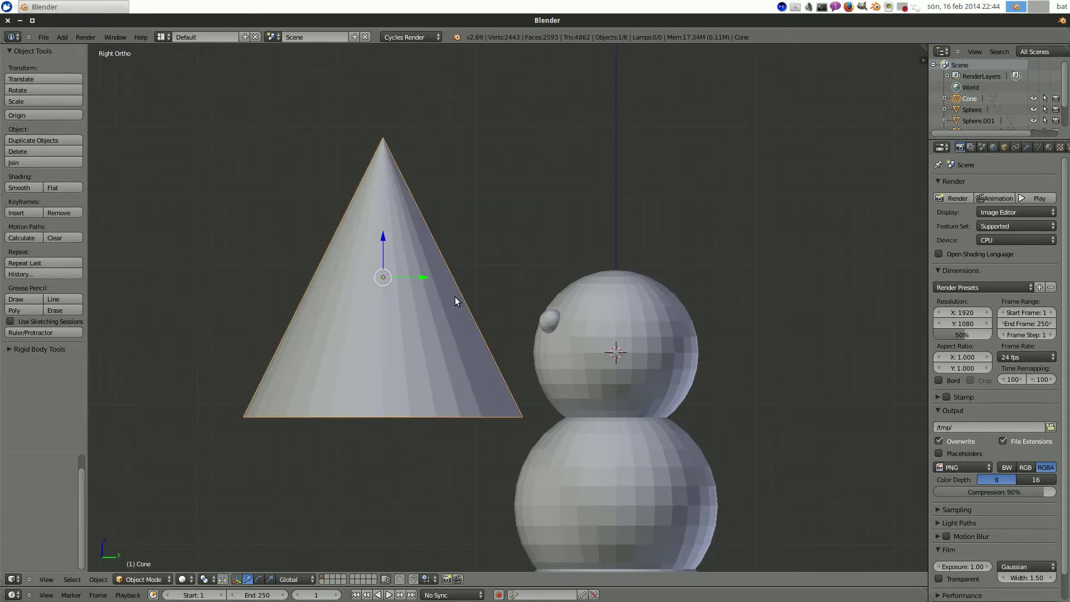
{"action": "key", "text": "r"}
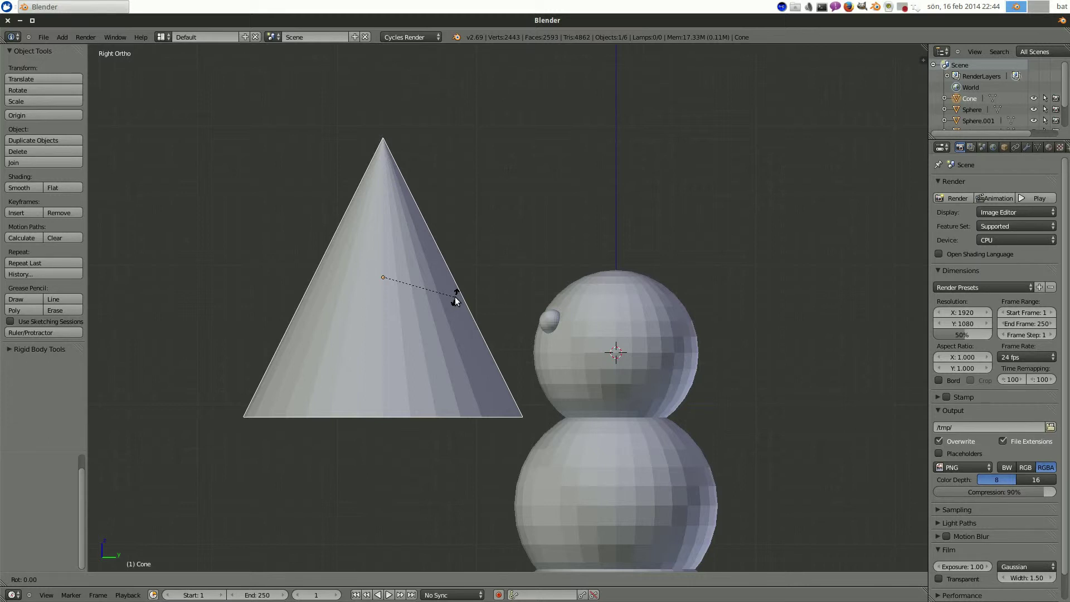
{"action": "type", "text": "90"}
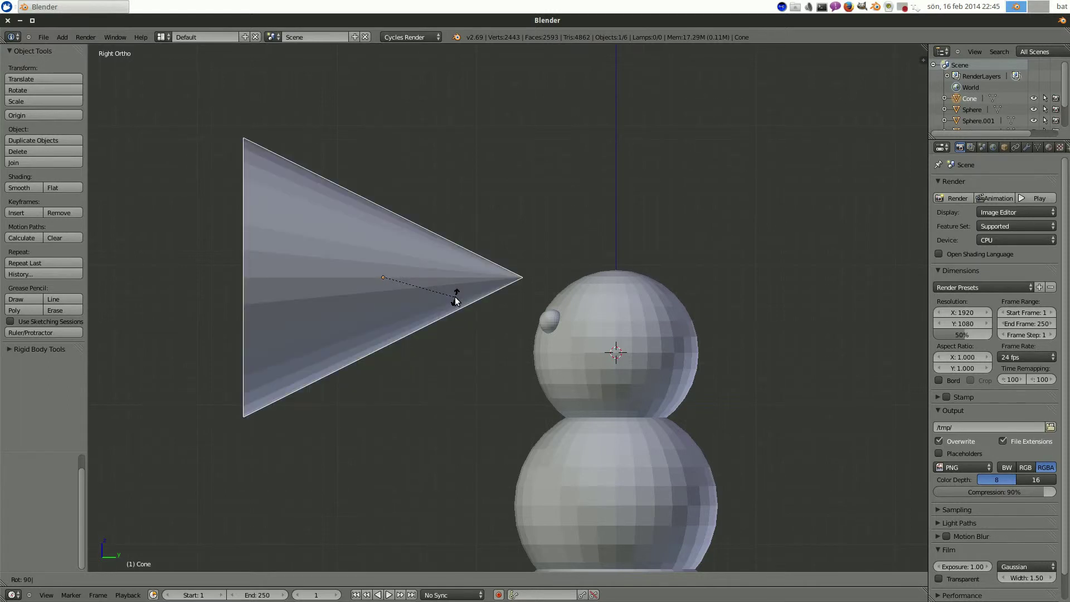
{"action": "key", "text": "Return"}
{"action": "key", "text": "ctrl+z"}
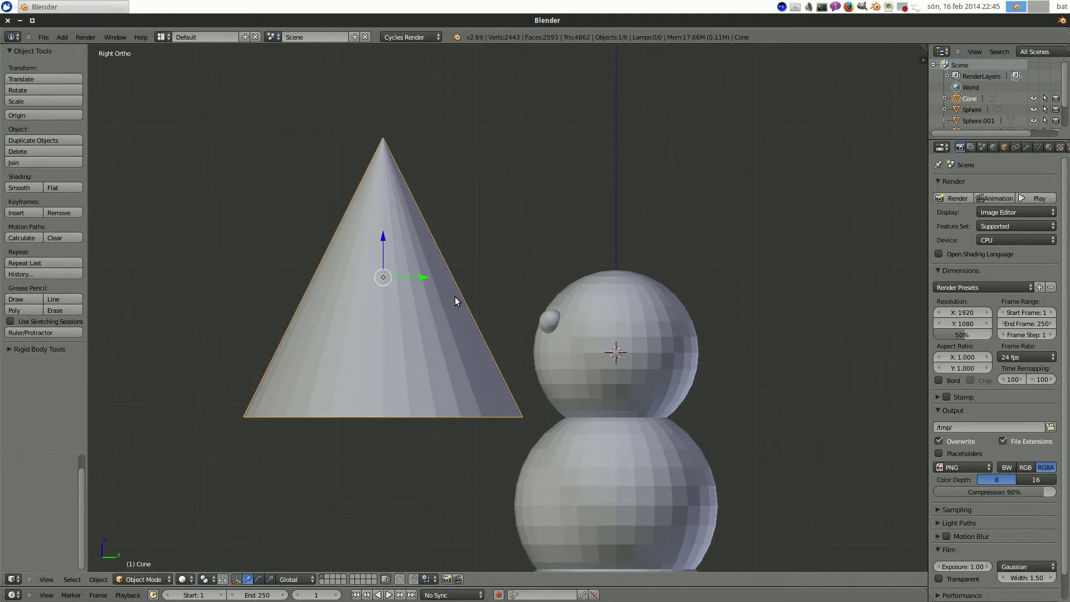
Step: Rotate the cone by -90 degrees in right view so its tip points away from the head
{"action": "key", "text": "r"}
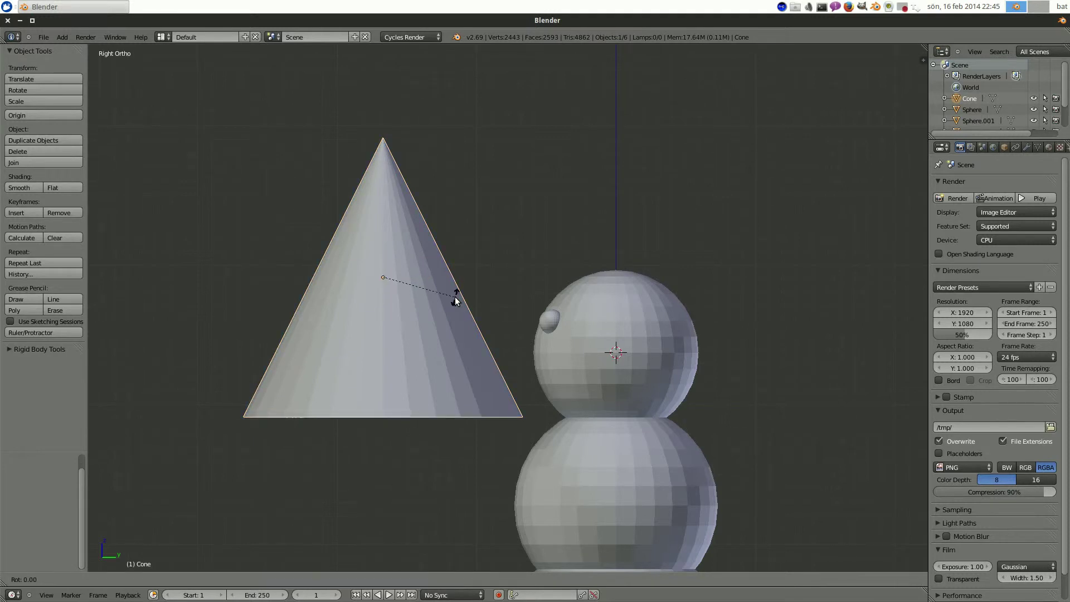
{"action": "type", "text": "0-90"}
{"action": "key", "text": "Return"}
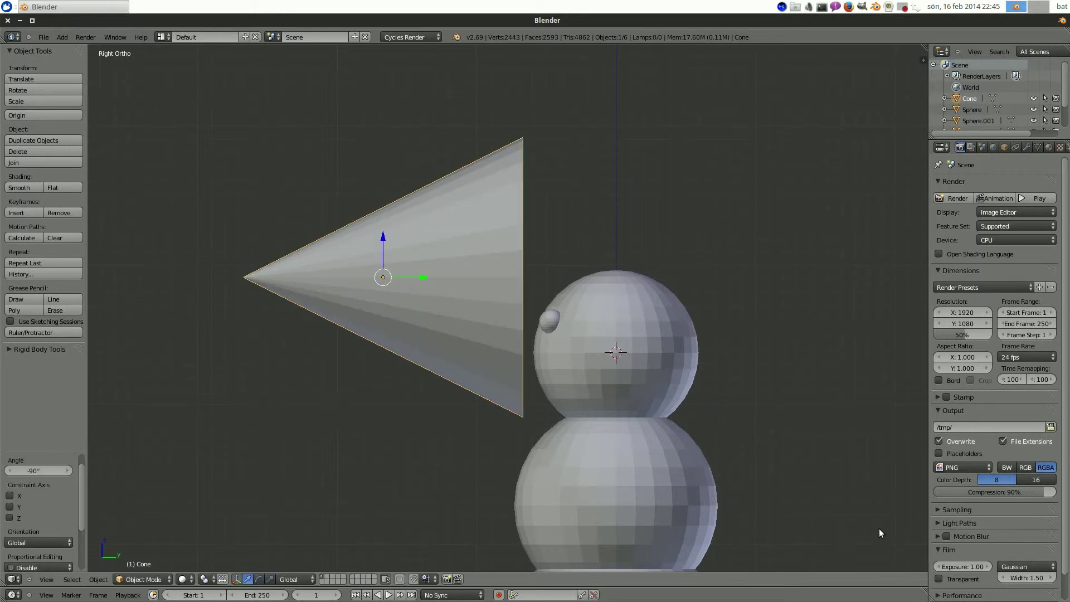
Step: Shrink the cone uniformly in two passes, by about 0.163 and by about 0.531
{"action": "key", "text": "s"}
{"action": "left_click", "coordinate": [469, 306]}
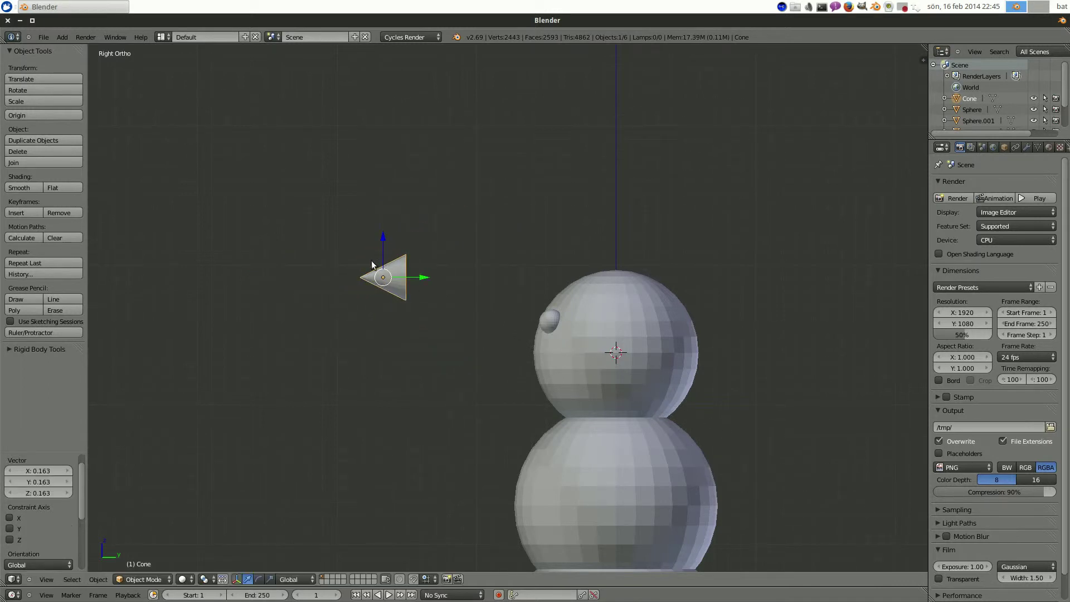
{"action": "key", "text": "s"}
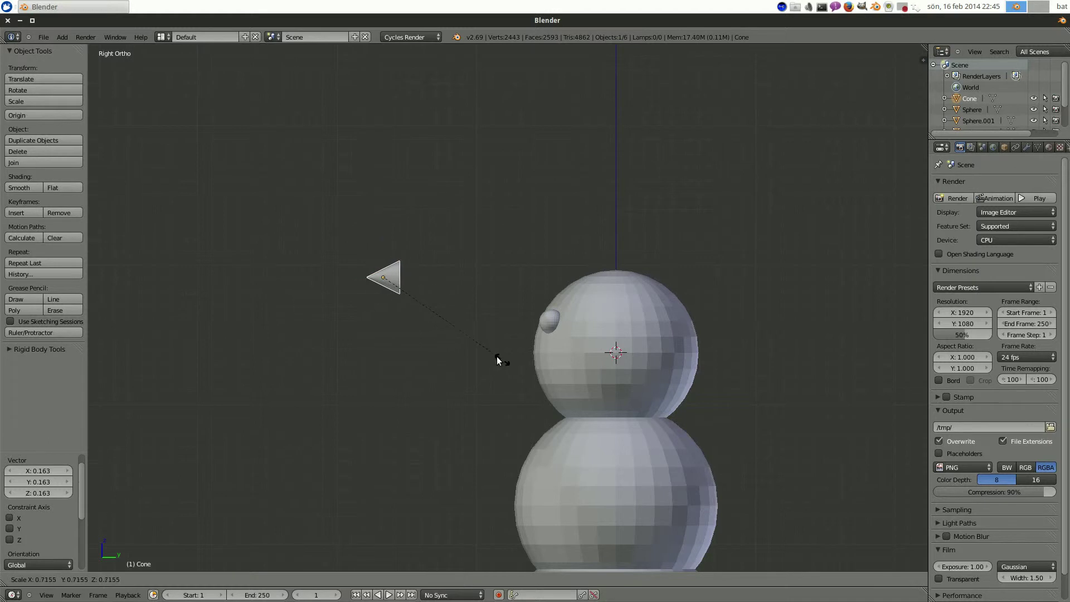
{"action": "left_click", "coordinate": [469, 340]}
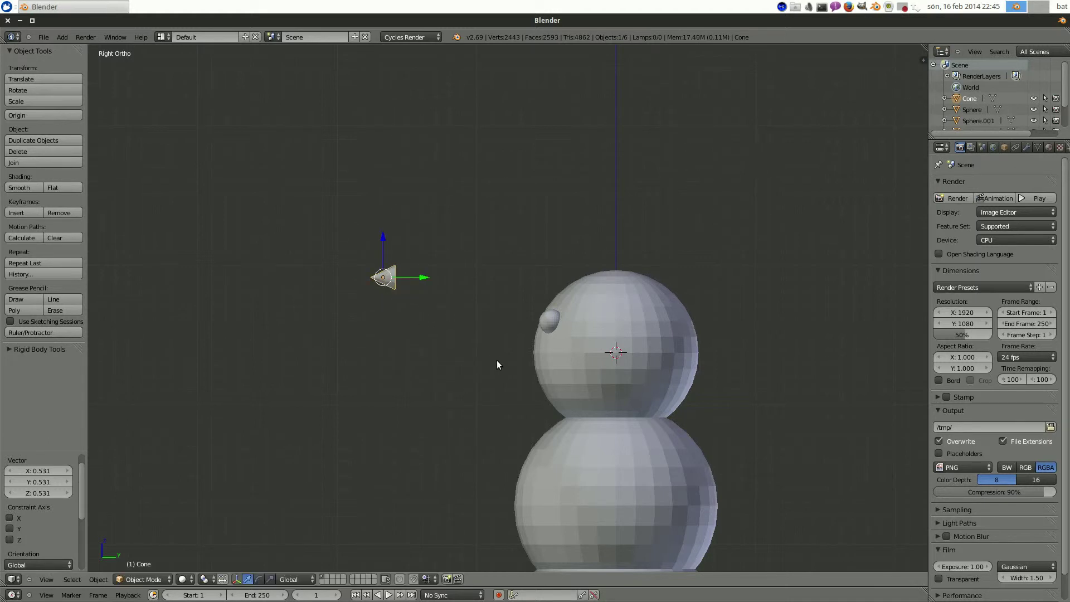
Step: Stretch the small cone along Y by about 3.560 into a long, thin nose
{"action": "key", "text": "s"}
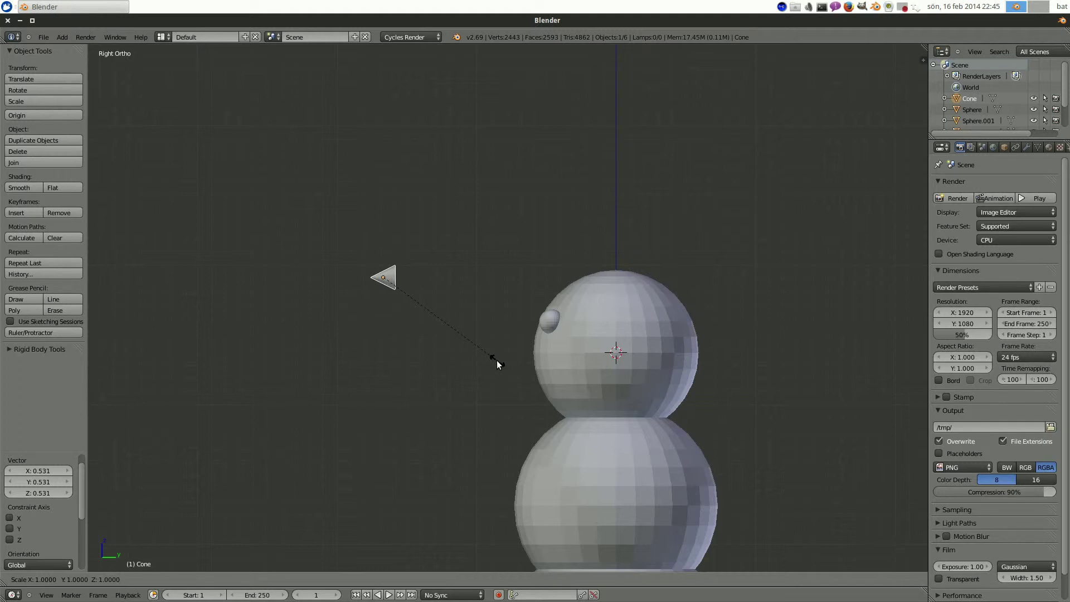
{"action": "key", "text": "y"}
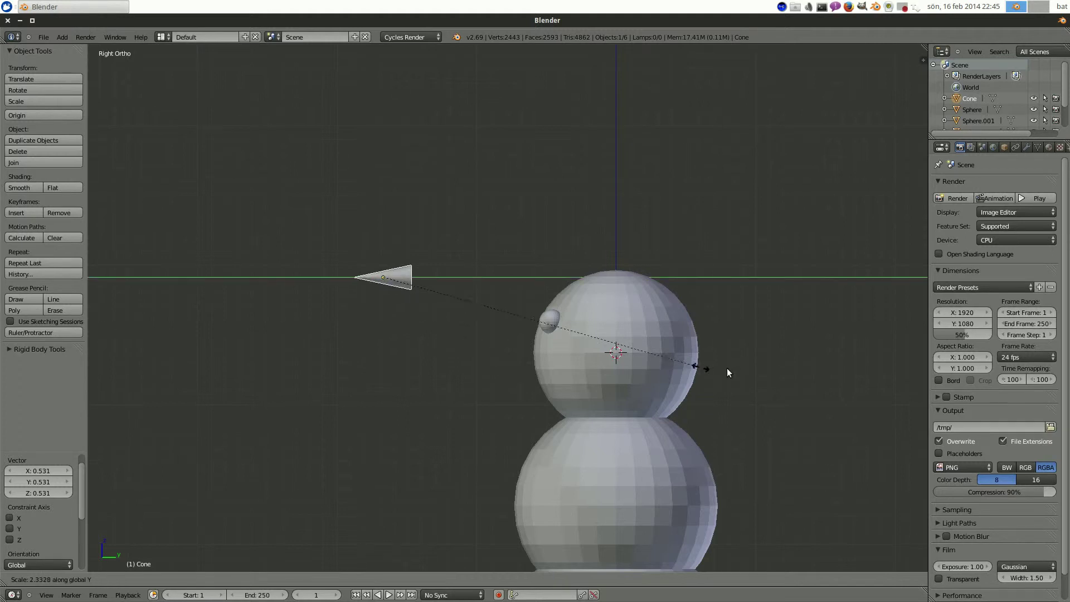
{"action": "left_click", "coordinate": [878, 370]}
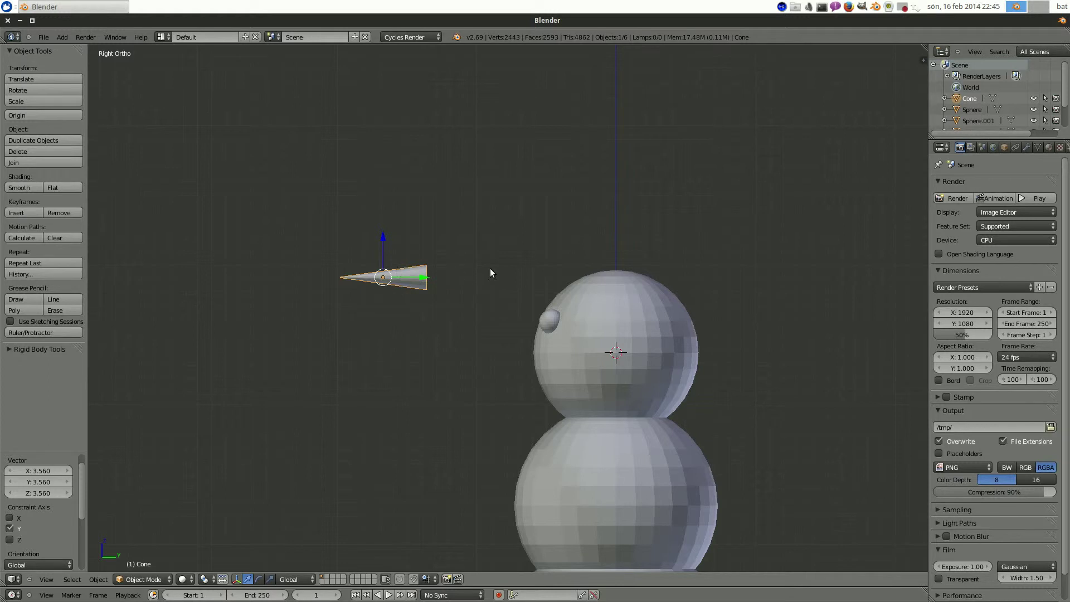
Step: Move the cone against the front of the snowman's head as its nose and deselect it
{"action": "key", "text": "g"}
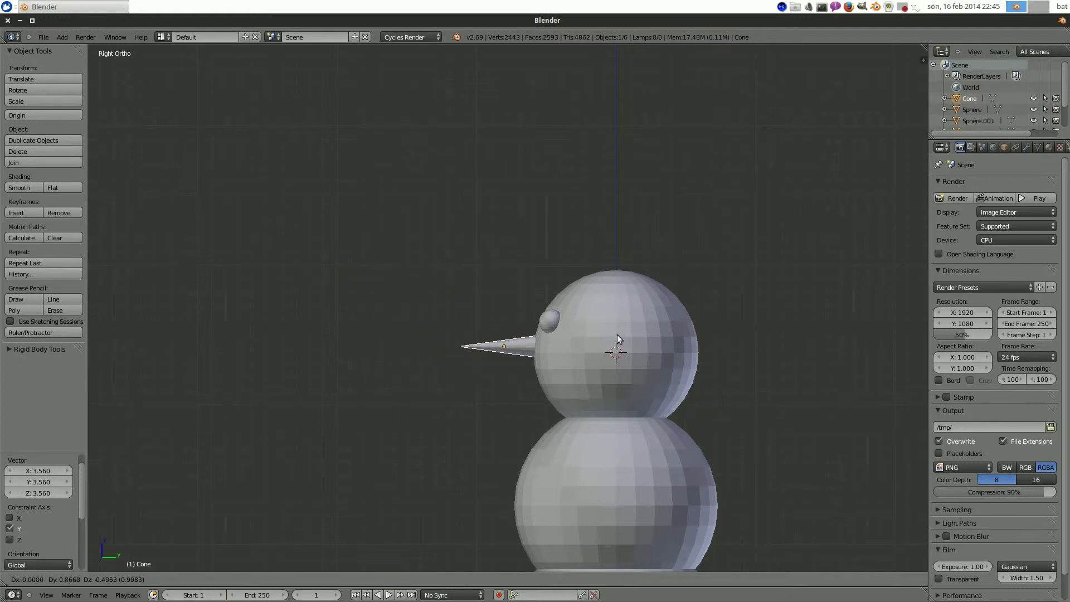
{"action": "left_click", "coordinate": [617, 334]}
{"action": "key", "text": "a"}
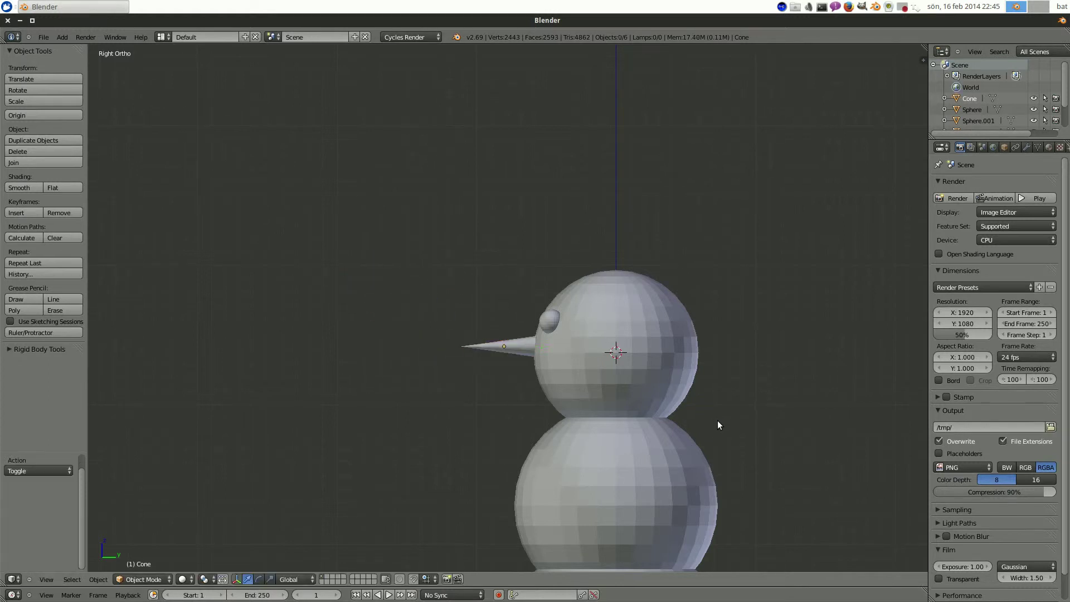
Step: Shift both eye spheres along X, one at a time, to sit evenly on either side of the nose, and deselect everything
{"action": "scroll", "coordinate": [716, 420], "scroll_direction": "down", "scroll_amount": 3}
{"action": "middle_click_drag", "start_coordinate": [714, 420], "coordinate": [513, 126]}
{"action": "scroll", "coordinate": [513, 126], "scroll_direction": "up", "scroll_amount": 5}
{"action": "right_click", "coordinate": [618, 208]}
{"action": "key", "text": "g"}
{"action": "key", "text": "x"}
{"action": "left_click", "coordinate": [650, 198]}
{"action": "right_click", "coordinate": [511, 190]}
{"action": "key", "text": "g"}
{"action": "key", "text": "x"}
{"action": "left_click", "coordinate": [553, 189]}
{"action": "scroll", "coordinate": [760, 390], "scroll_direction": "down", "scroll_amount": 4}
{"action": "middle_click_drag", "start_coordinate": [759, 390], "coordinate": [747, 342]}
{"action": "scroll", "coordinate": [670, 252], "scroll_direction": "down", "scroll_amount": 3}
{"action": "middle_click_drag", "start_coordinate": [670, 252], "coordinate": [730, 295]}
{"action": "key", "text": "a"}
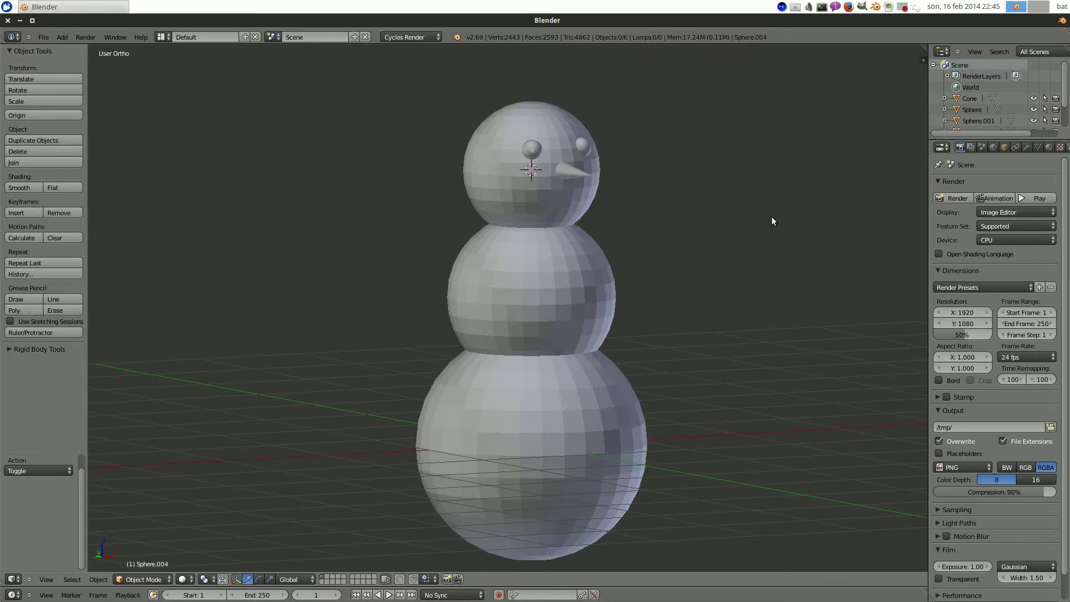
Step: Snap the 3D cursor to the centre of the snowman's middle sphere in front view
{"action": "middle_click_drag", "start_coordinate": [750, 224], "coordinate": [613, 165], "text": "shift"}
{"action": "scroll", "coordinate": [706, 224], "scroll_direction": "down", "scroll_amount": 2}
{"action": "scroll", "coordinate": [566, 215], "scroll_direction": "up", "scroll_amount": 3}
{"action": "right_click", "coordinate": [547, 319]}
{"action": "key", "text": "KP_1"}
{"action": "middle_click_drag", "start_coordinate": [620, 300], "coordinate": [609, 275], "text": "shift"}
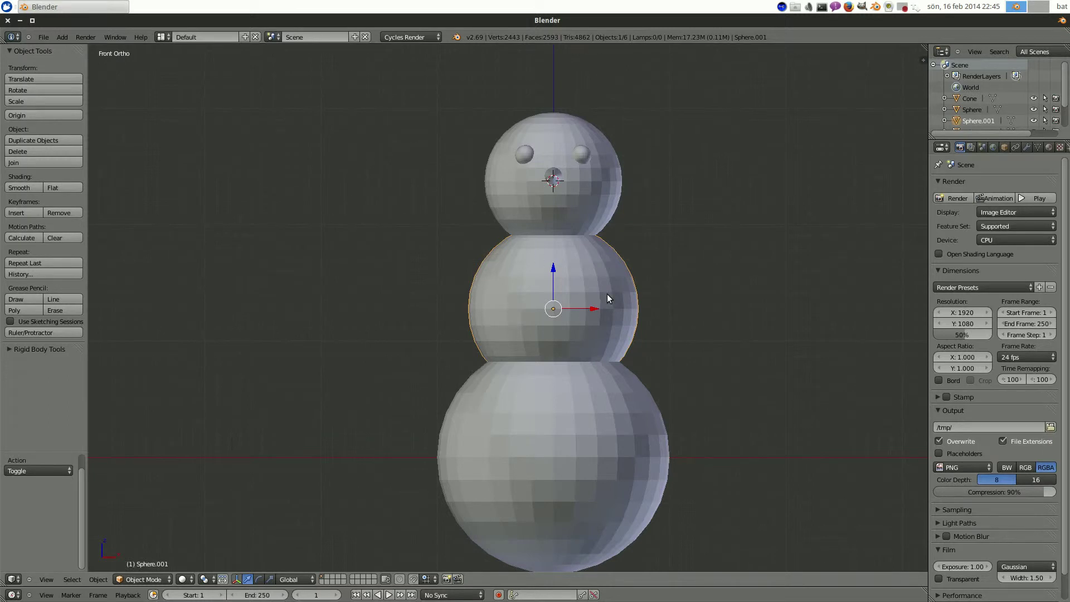
{"action": "key", "text": "shift+s"}
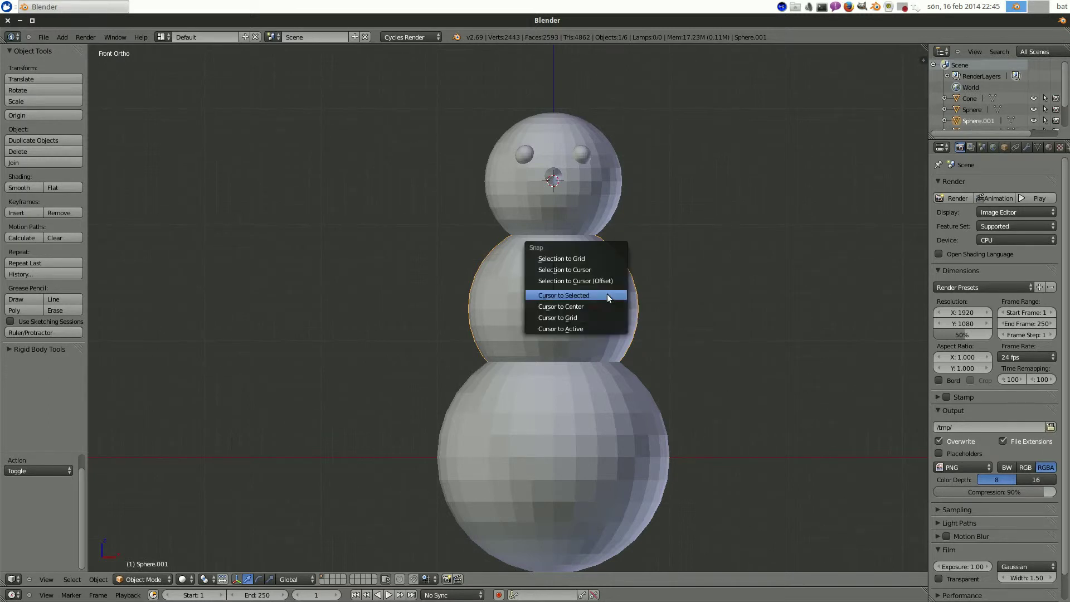
{"action": "left_click", "coordinate": [607, 293]}
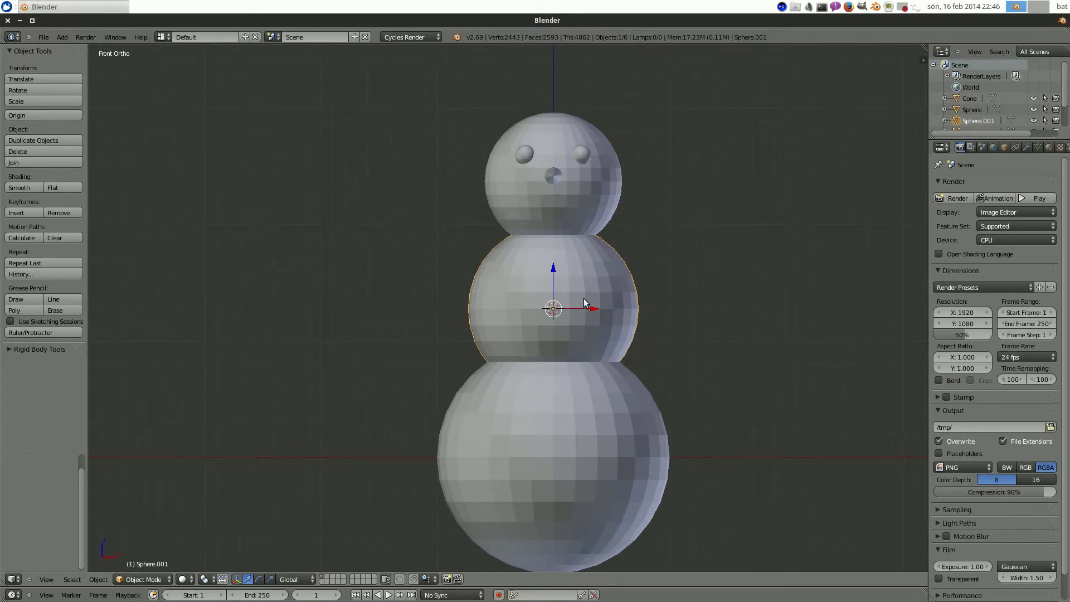
Step: Add a UV sphere at the 3D cursor with 12 segments and 12 rings
{"action": "key", "text": "shift+a"}
{"action": "mouse_move", "coordinate": [583, 301]}
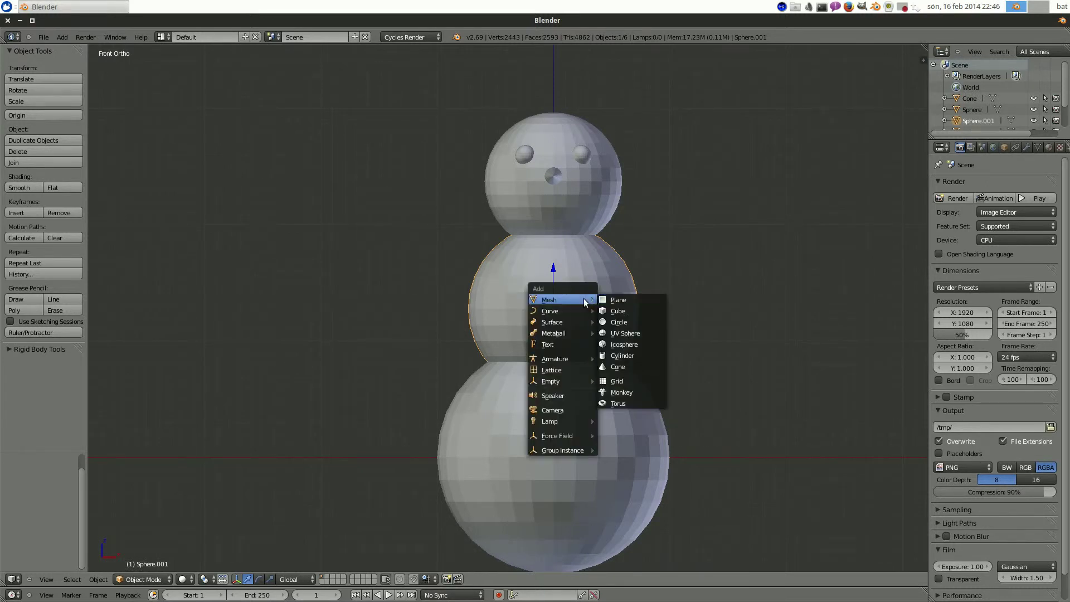
{"action": "left_click", "coordinate": [636, 333]}
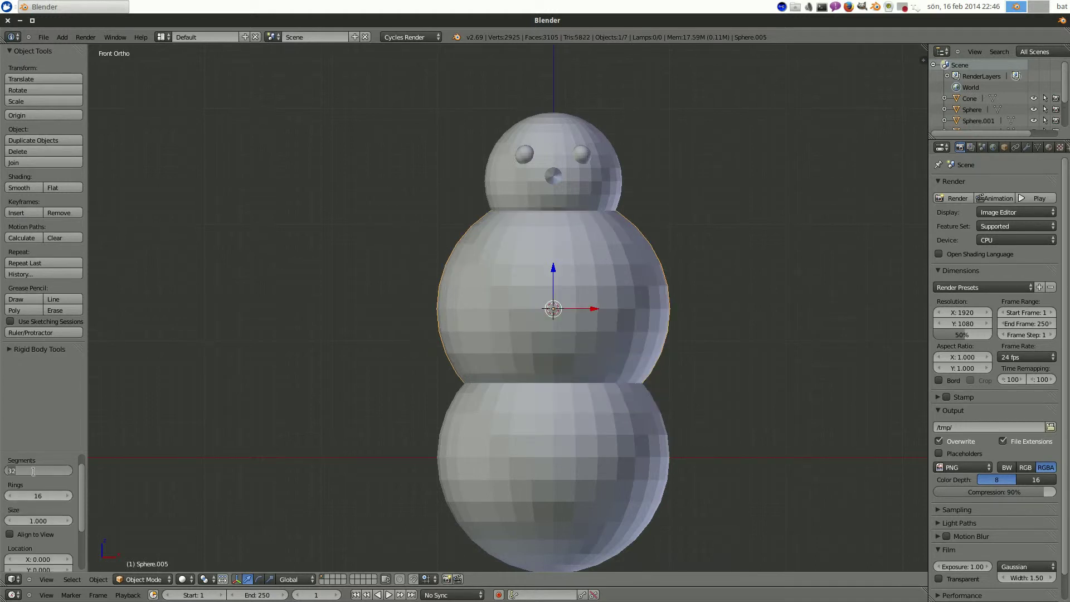
{"action": "type", "text": "12"}
{"action": "key", "text": "Return"}
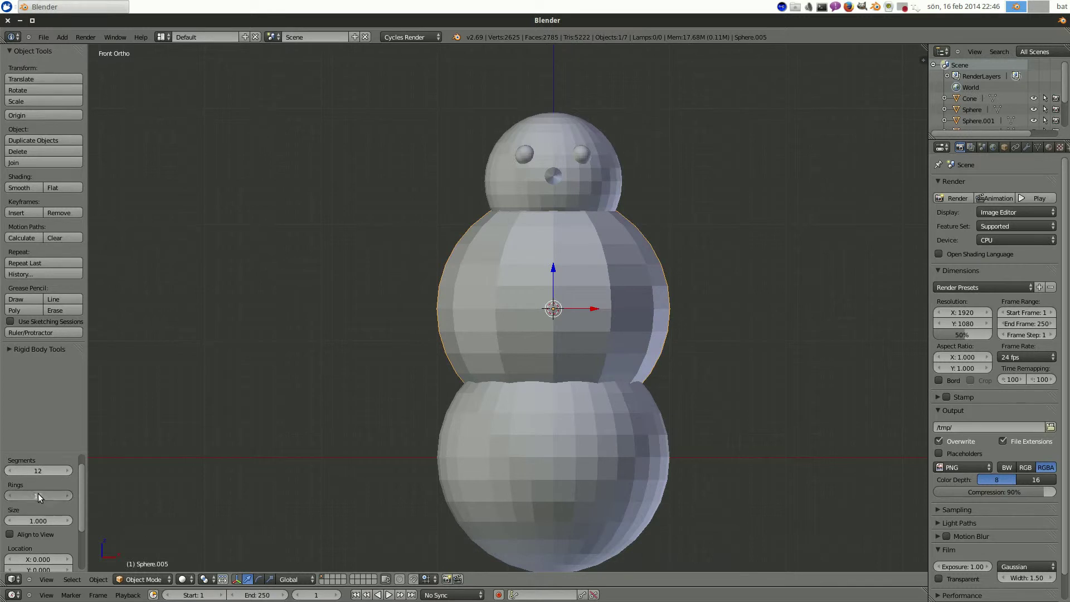
{"action": "type", "text": "12"}
{"action": "key", "text": "Return"}
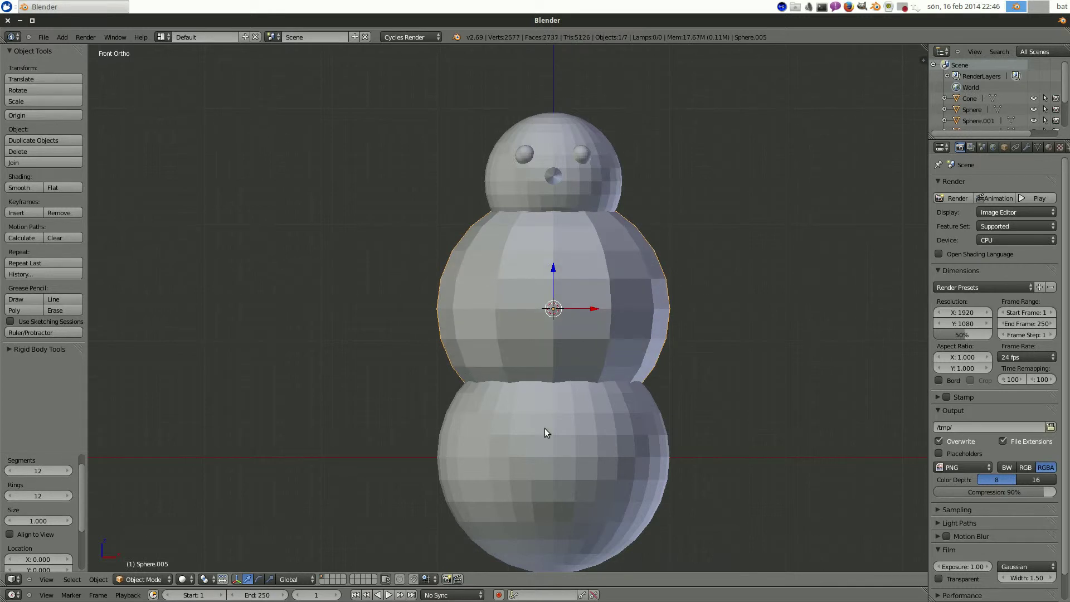
Step: In right view, move the new sphere about -1.352 along Y and scale it uniformly by about 0.049
{"action": "key", "text": "KP_3"}
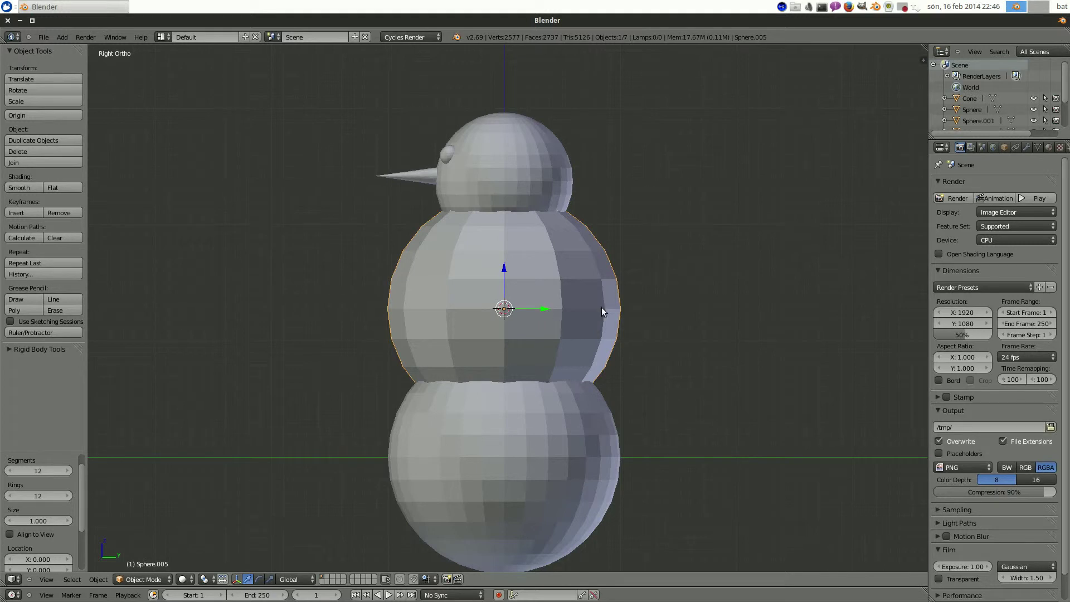
{"action": "key", "text": "g"}
{"action": "key", "text": "y"}
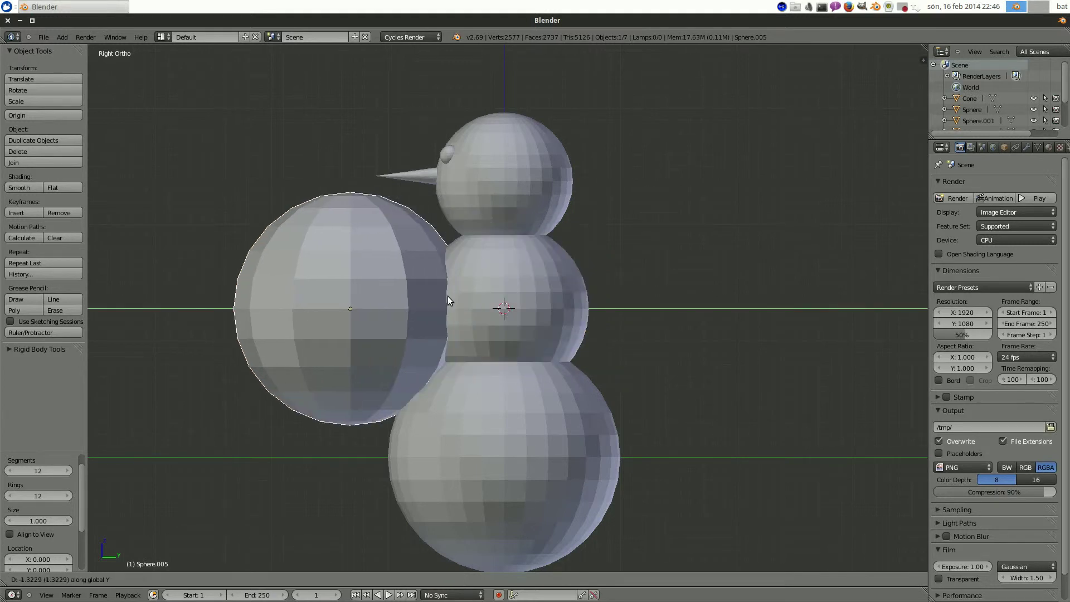
{"action": "left_click", "coordinate": [459, 316]}
{"action": "key", "text": "s"}
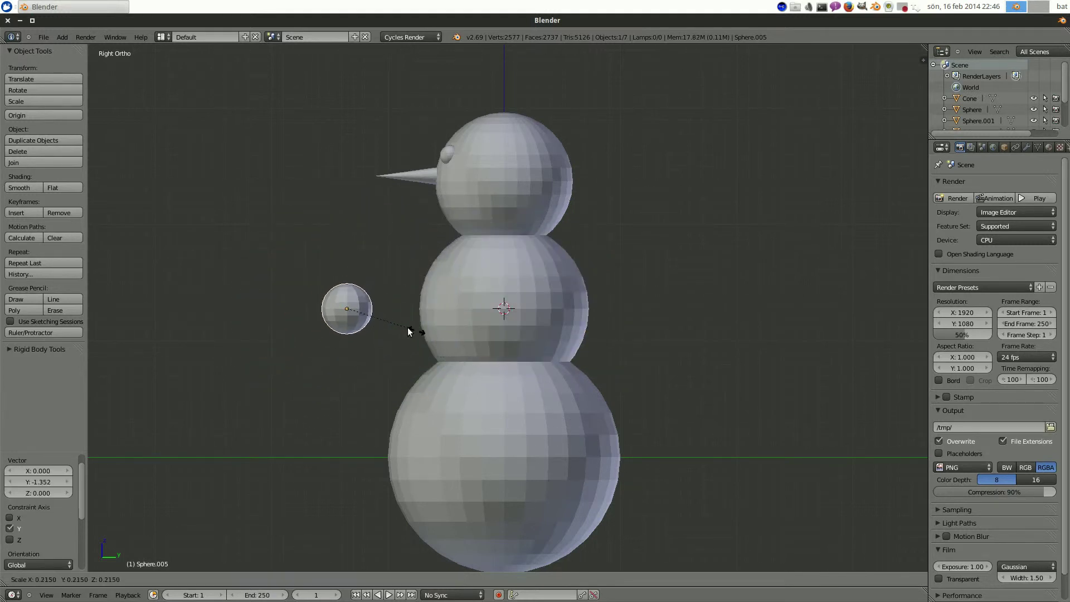
{"action": "left_click", "coordinate": [362, 315]}
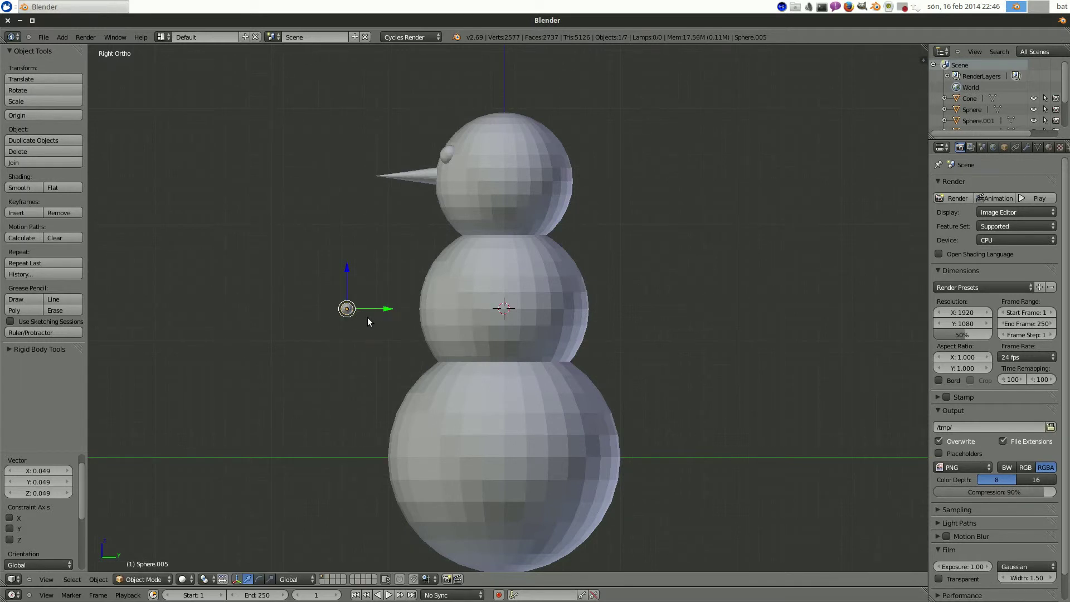
Step: Place the tiny sphere on the front of the middle body sphere as a button and duplicate it once above and once below
{"action": "key", "text": "g"}
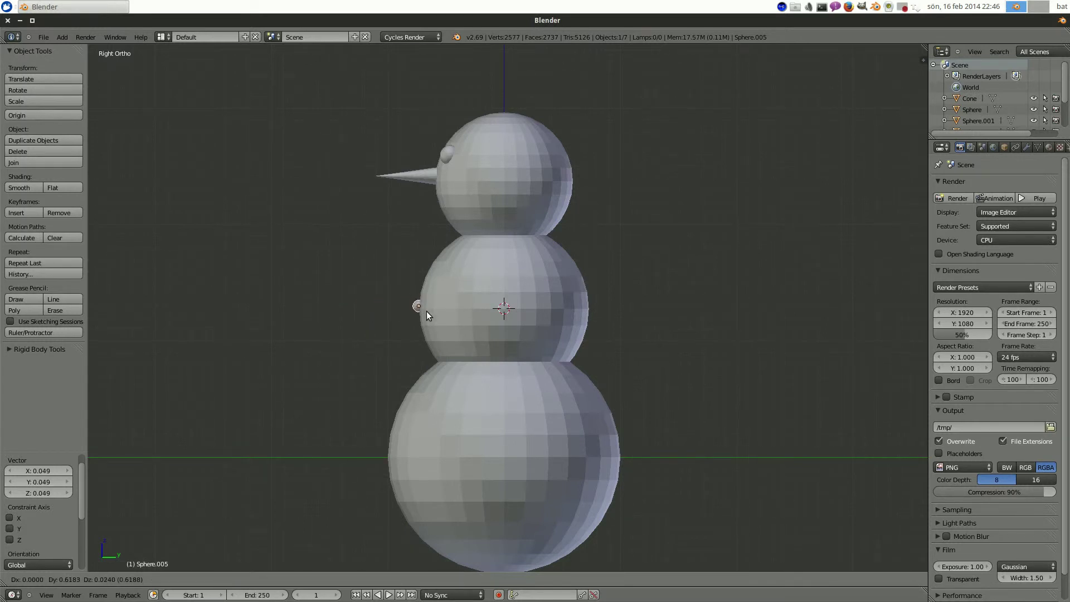
{"action": "left_click", "coordinate": [425, 312]}
{"action": "key", "text": "shift+d"}
{"action": "left_click", "coordinate": [429, 275]}
{"action": "key", "text": "shift+d"}
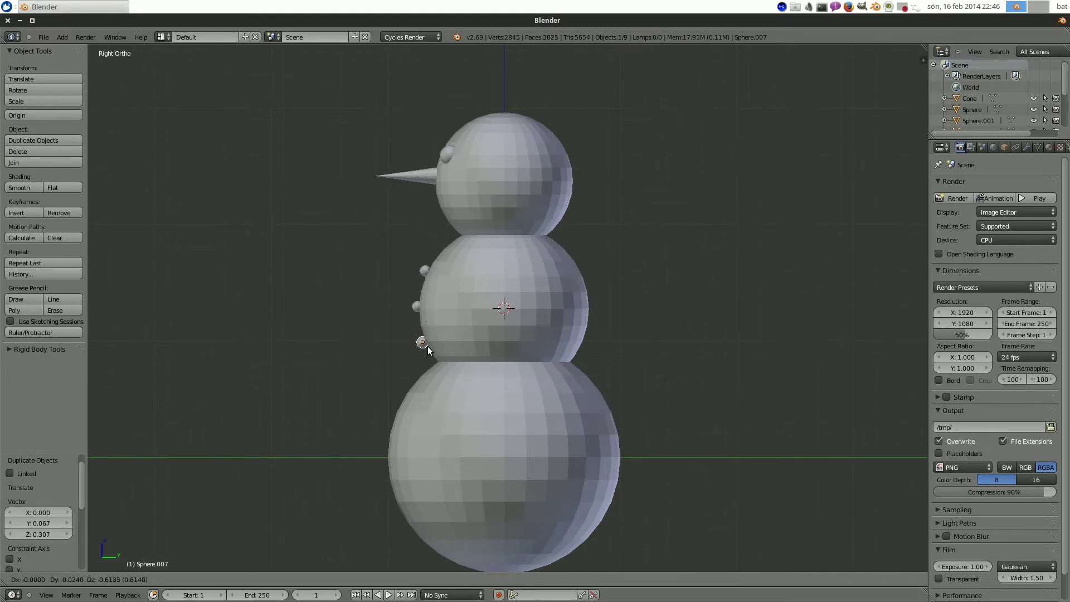
{"action": "left_click", "coordinate": [428, 346]}
{"action": "scroll", "coordinate": [424, 348], "scroll_direction": "down", "scroll_amount": 3}
{"action": "middle_click_drag", "start_coordinate": [423, 348], "coordinate": [462, 310]}
{"action": "scroll", "coordinate": [319, 313], "scroll_direction": "up", "scroll_amount": 5}
{"action": "middle_click_drag", "start_coordinate": [542, 326], "coordinate": [484, 339]}
{"action": "key", "text": "a"}
{"action": "scroll", "coordinate": [576, 338], "scroll_direction": "down", "scroll_amount": 2}
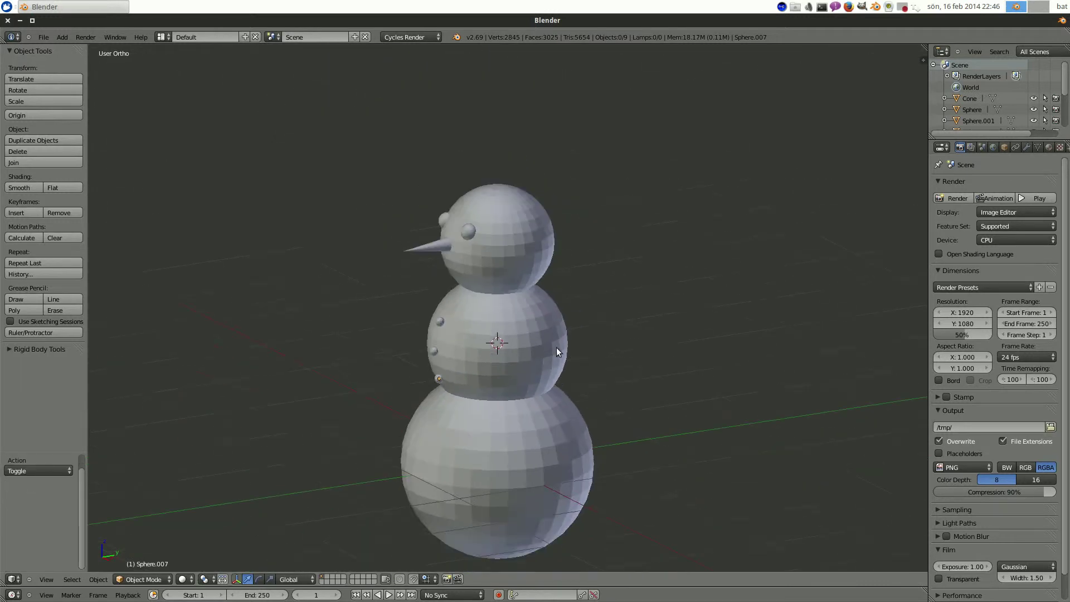
Step: Snap the 3D cursor to the centre of the head sphere in front view
{"action": "key", "text": "KP_1"}
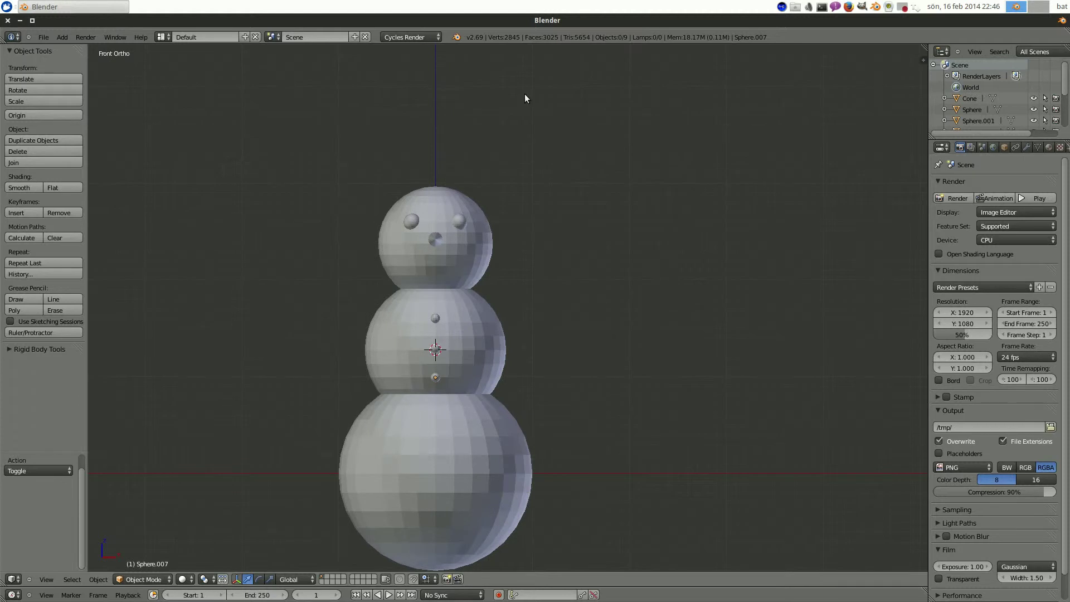
{"action": "right_click", "coordinate": [456, 199]}
{"action": "key", "text": "shift+a"}
{"action": "mouse_move", "coordinate": [427, 223]}
{"action": "key", "text": "shift+s"}
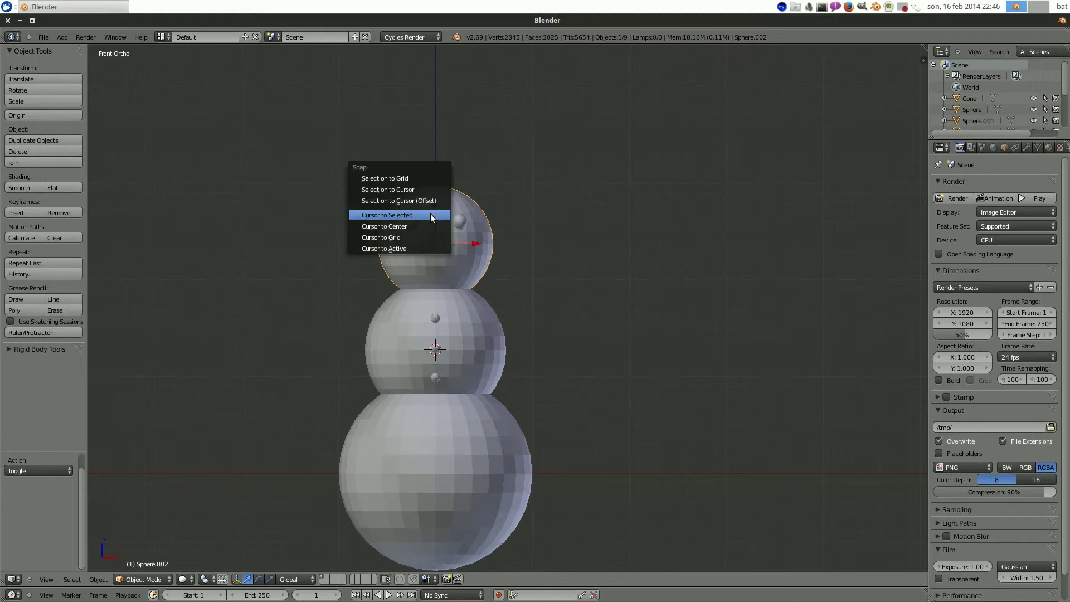
{"action": "left_click", "coordinate": [430, 213]}
Step: Add a cylinder at the head's centre and raise it along Z over the top of the head
{"action": "middle_click_drag", "start_coordinate": [545, 231], "coordinate": [541, 243], "text": "shift"}
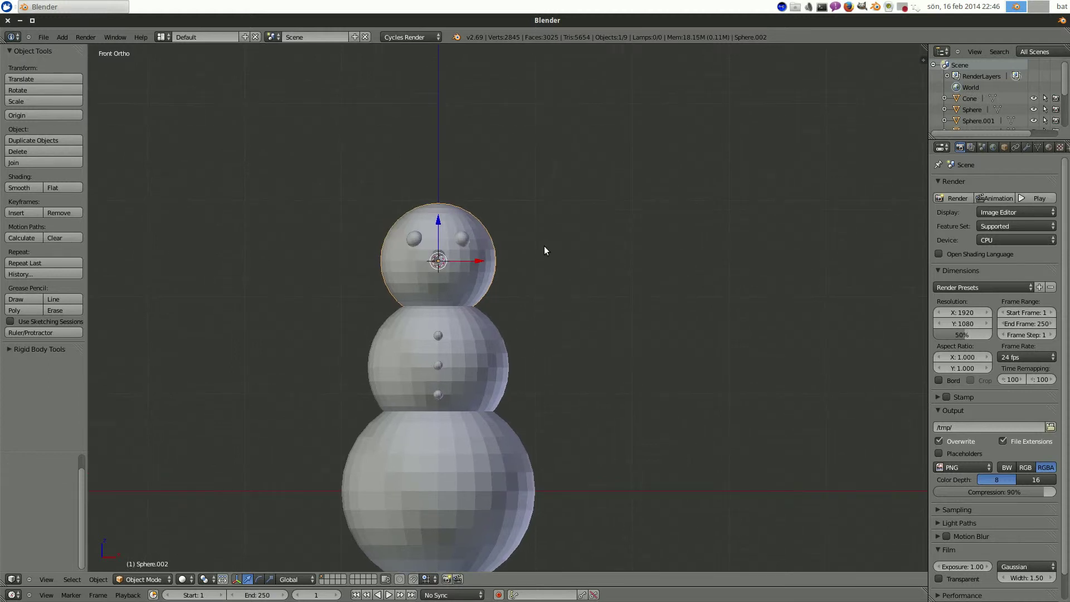
{"action": "key", "text": "shift+a"}
{"action": "mouse_move", "coordinate": [539, 239]}
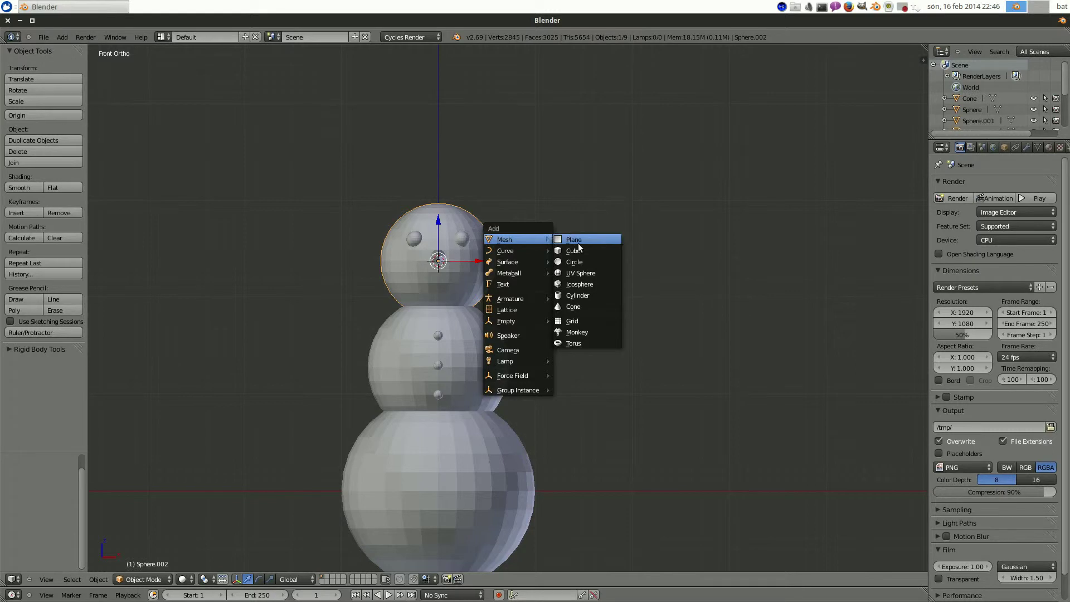
{"action": "left_click", "coordinate": [586, 297]}
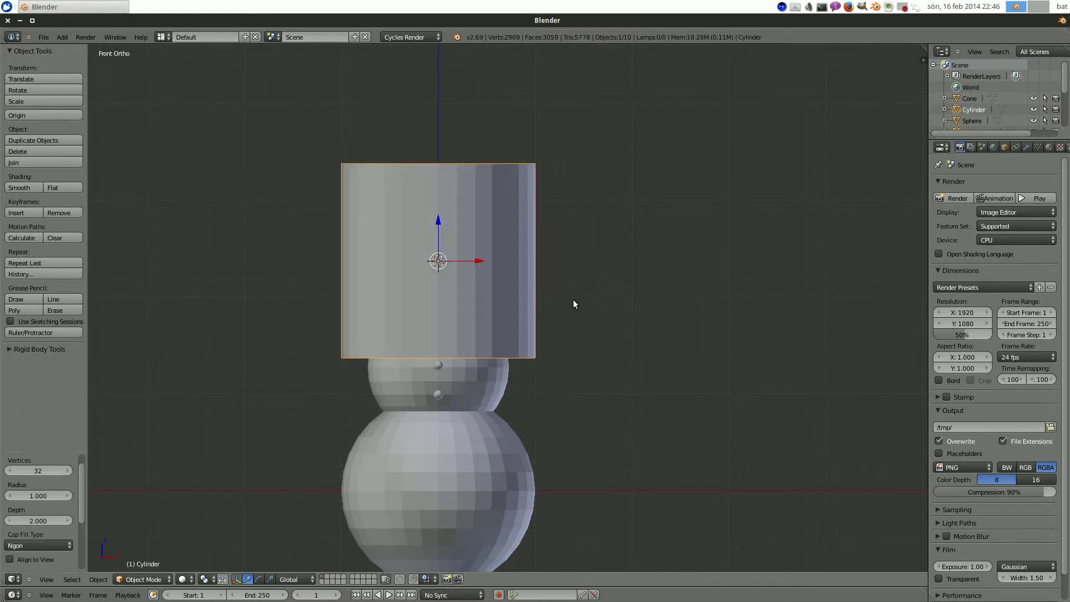
{"action": "left_click_drag", "start_coordinate": [438, 229], "coordinate": [442, 143]}
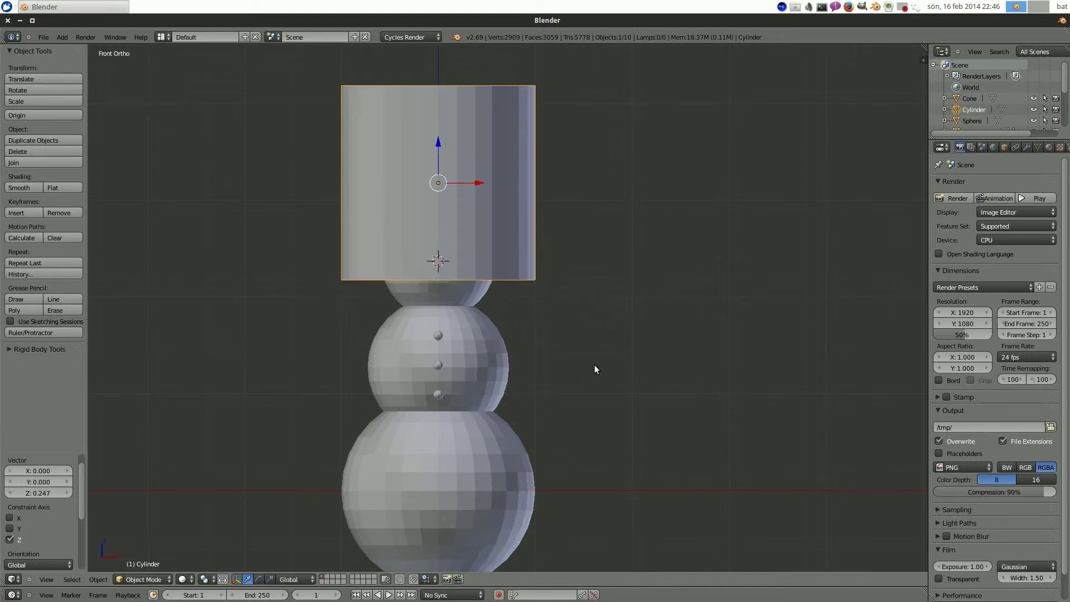
Step: Flatten the cylinder along Z by about 0.073 and lower it about 0.351 onto the head
{"action": "key", "text": "s"}
{"action": "key", "text": "z"}
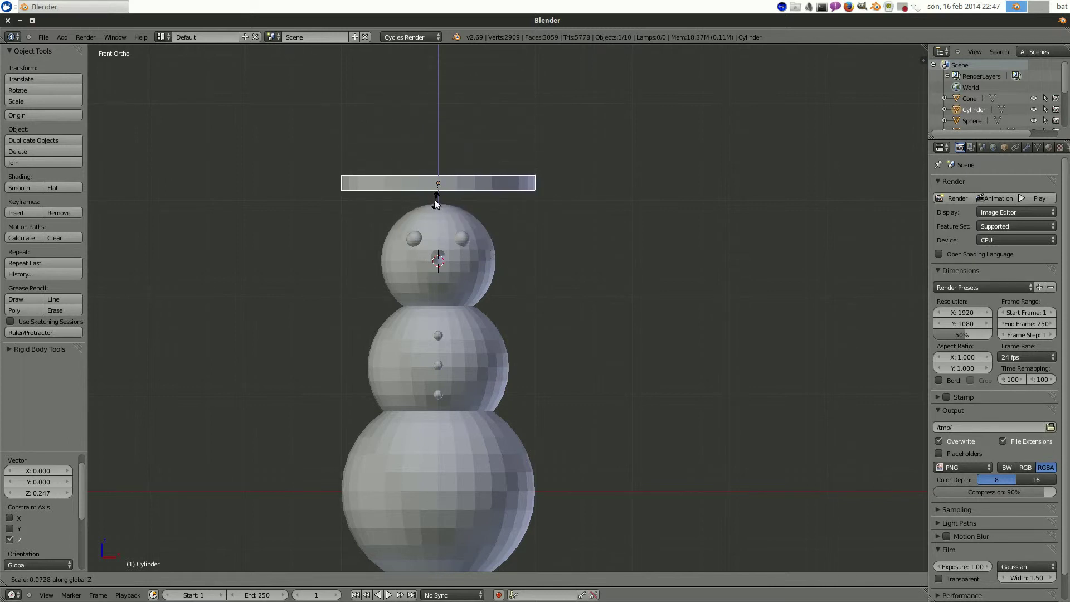
{"action": "left_click", "coordinate": [436, 201]}
{"action": "left_click_drag", "start_coordinate": [434, 139], "coordinate": [456, 176]}
Step: Shrink the flat disc uniformly to hat-brim size and raise it about 0.040 along Z
{"action": "key", "text": "s"}
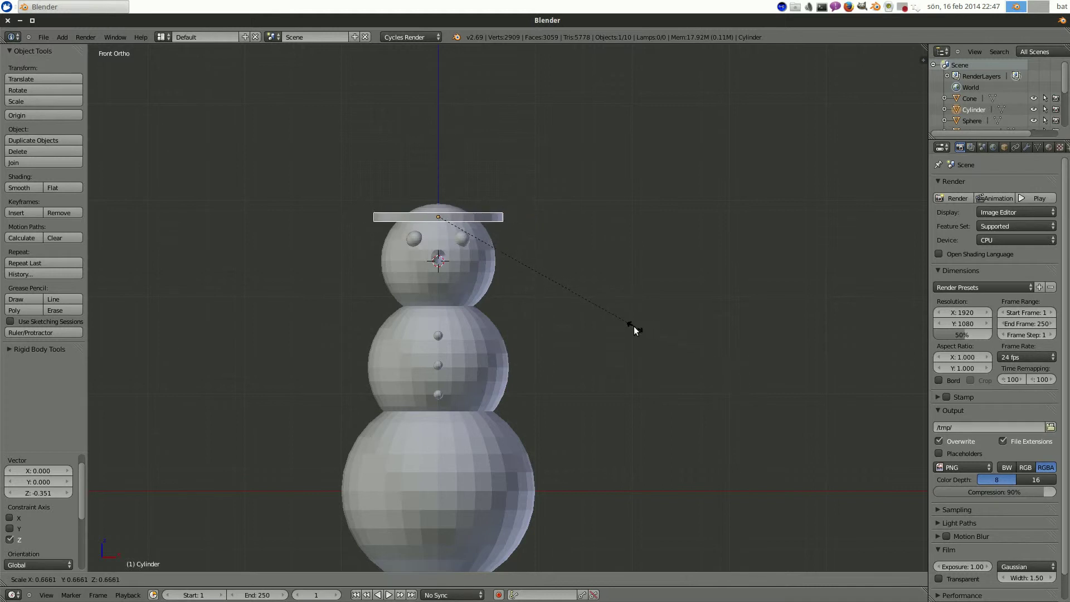
{"action": "left_click", "coordinate": [660, 338]}
{"action": "left_click_drag", "start_coordinate": [439, 177], "coordinate": [437, 166]}
Step: Duplicate the brim about 0.552 higher along Z and scale the copy uniformly by about 0.346
{"action": "middle_click_drag", "start_coordinate": [445, 164], "coordinate": [463, 233], "text": "shift"}
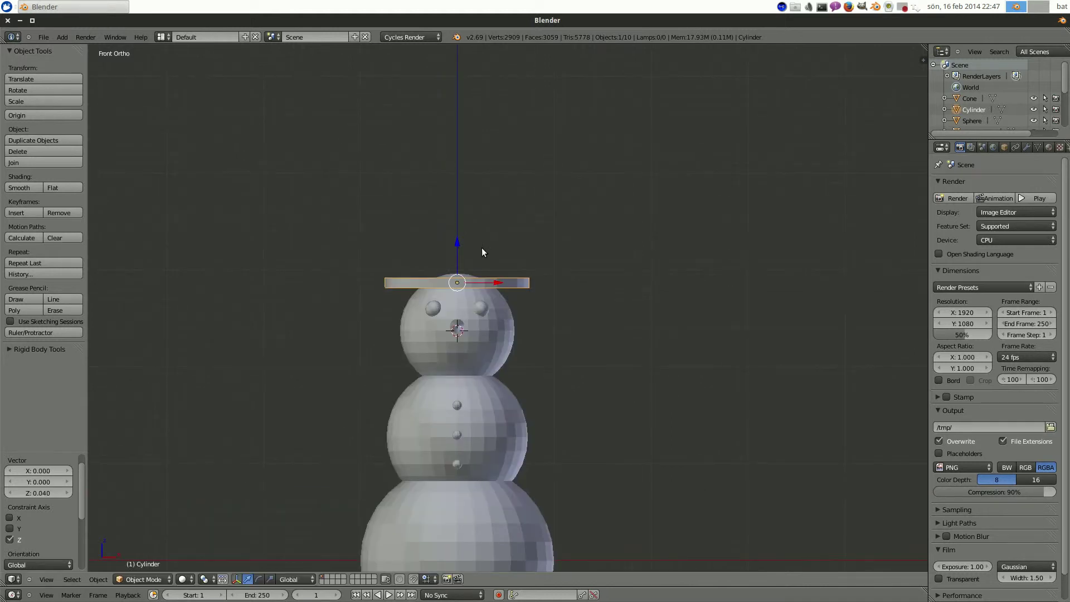
{"action": "key", "text": "shift+d"}
{"action": "key", "text": "z"}
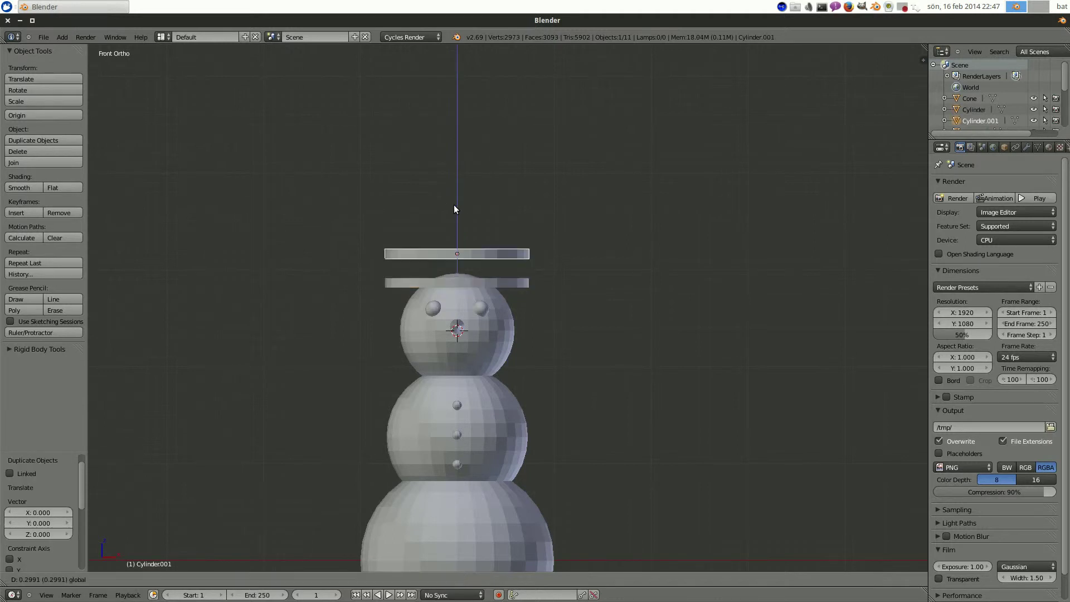
{"action": "left_click", "coordinate": [451, 190]}
{"action": "key", "text": "s"}
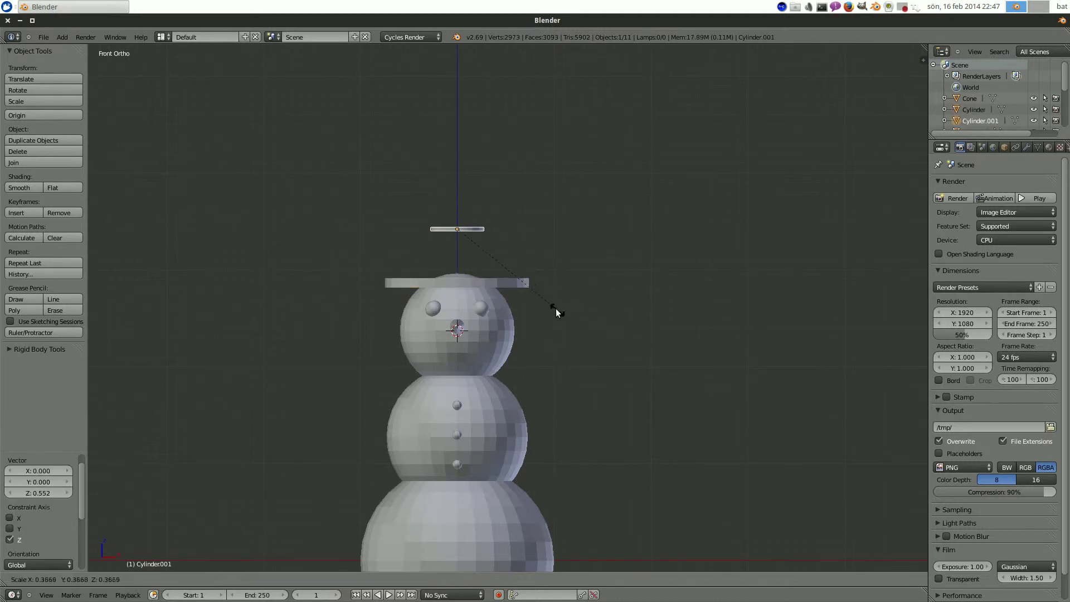
{"action": "left_click", "coordinate": [550, 306]}
Step: Stretch the small disc along Z in two passes, by about 3.390 and by about 5.888, to form the hat's crown
{"action": "key", "text": "s"}
{"action": "key", "text": "z"}
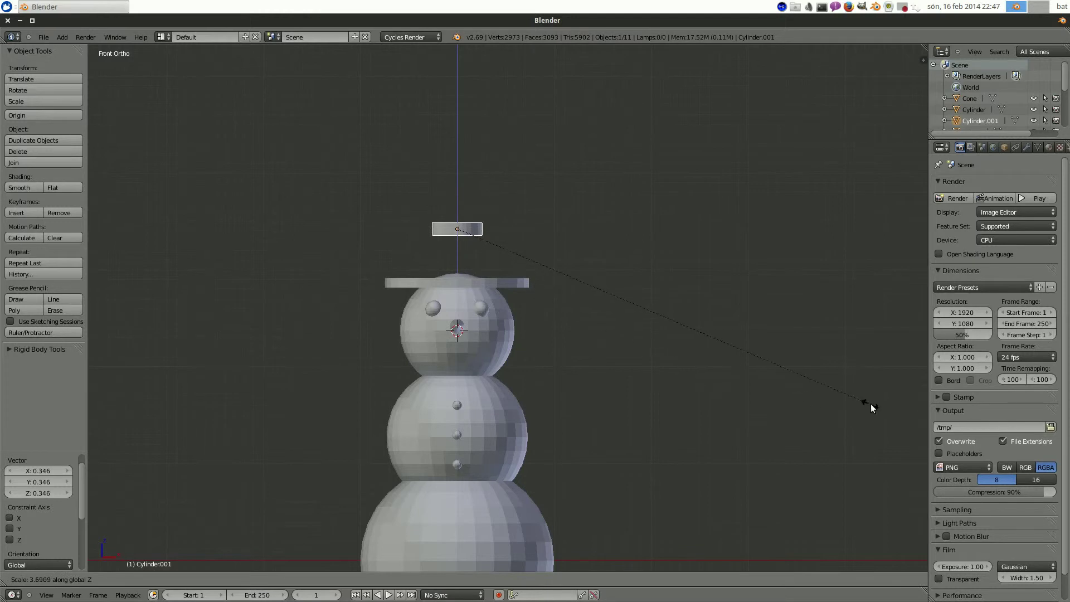
{"action": "left_click", "coordinate": [825, 382]}
{"action": "key", "text": "s"}
{"action": "key", "text": "z"}
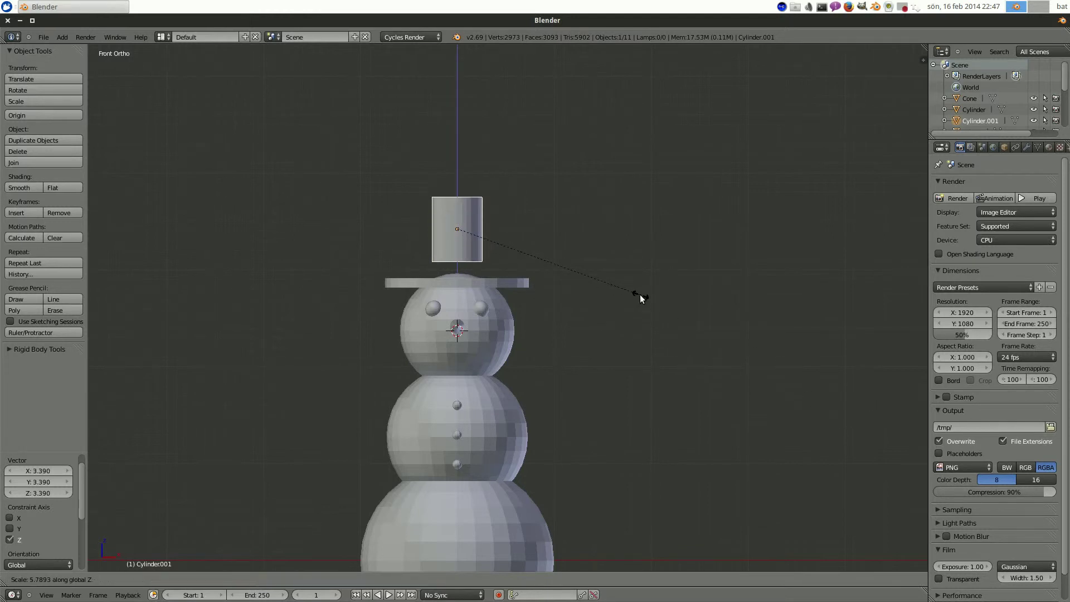
{"action": "left_click", "coordinate": [642, 297]}
Step: Seat the crown on the brim by lowering it about 0.219 along Z, enlarging it uniformly by about 1.4 and raising it about 0.040
{"action": "key", "text": "g"}
{"action": "key", "text": "z"}
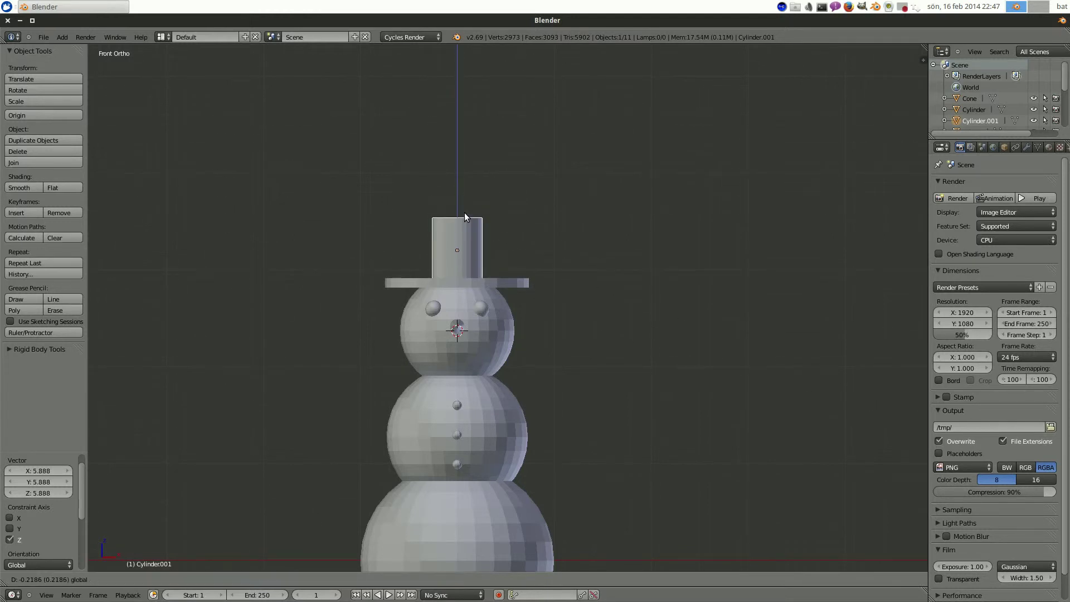
{"action": "left_click", "coordinate": [464, 214]}
{"action": "key", "text": "s"}
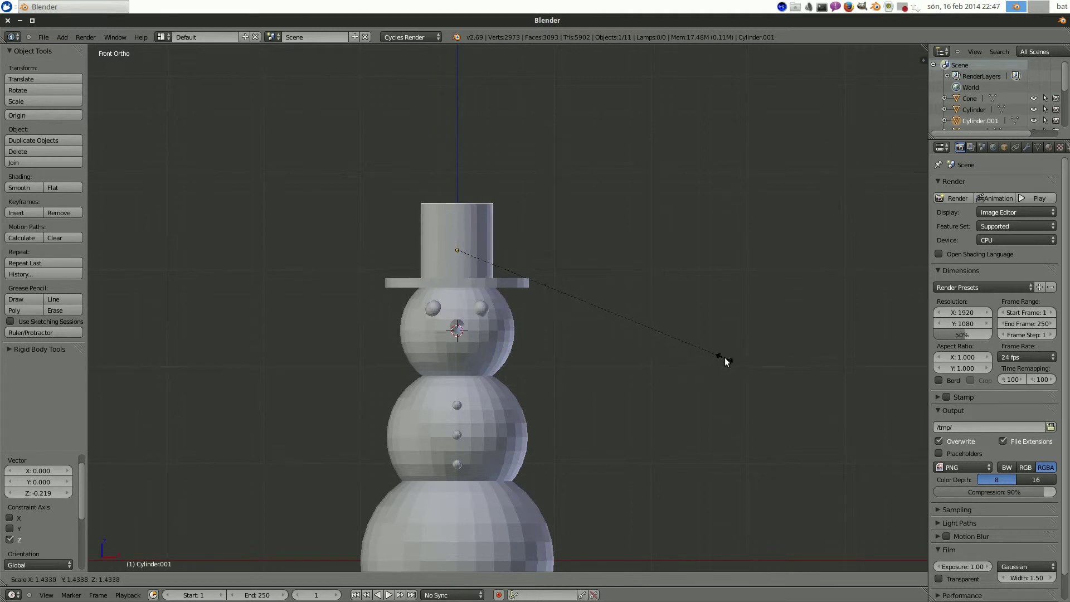
{"action": "left_click", "coordinate": [742, 360]}
{"action": "left_click_drag", "start_coordinate": [457, 213], "coordinate": [457, 209]}
Step: Examine the snowman and its hat from several angles, with the bottom sphere selected
{"action": "scroll", "coordinate": [619, 353], "scroll_direction": "down", "scroll_amount": 3}
{"action": "middle_click_drag", "start_coordinate": [619, 352], "coordinate": [650, 349]}
{"action": "scroll", "coordinate": [647, 345], "scroll_direction": "down", "scroll_amount": 2}
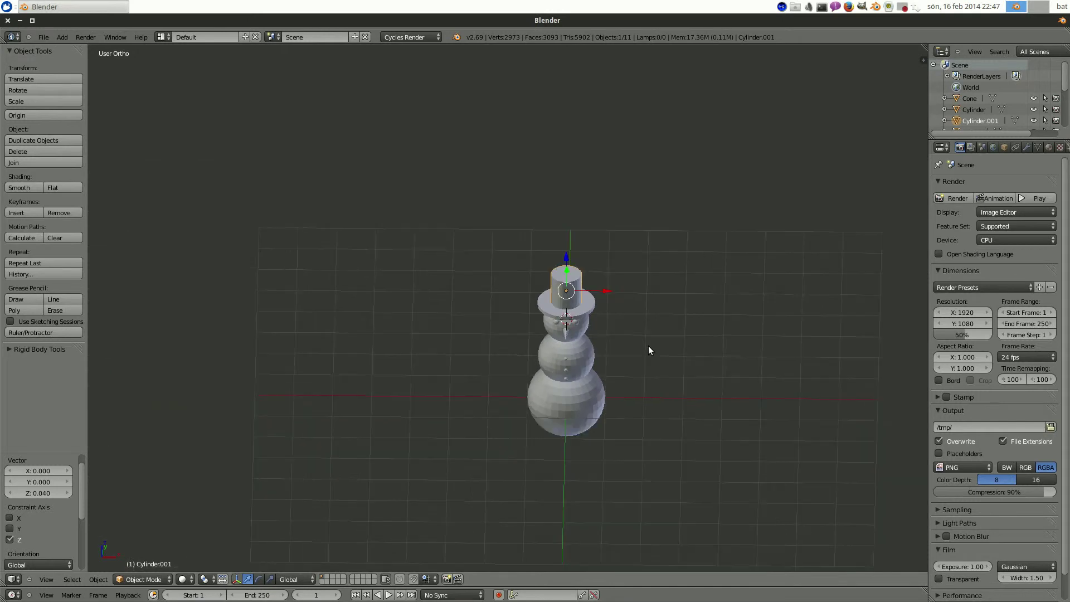
{"action": "scroll", "coordinate": [666, 398], "scroll_direction": "up", "scroll_amount": 4}
{"action": "middle_click_drag", "start_coordinate": [666, 398], "coordinate": [634, 243]}
{"action": "middle_click_drag", "start_coordinate": [522, 351], "coordinate": [500, 300]}
{"action": "right_click", "coordinate": [429, 405]}
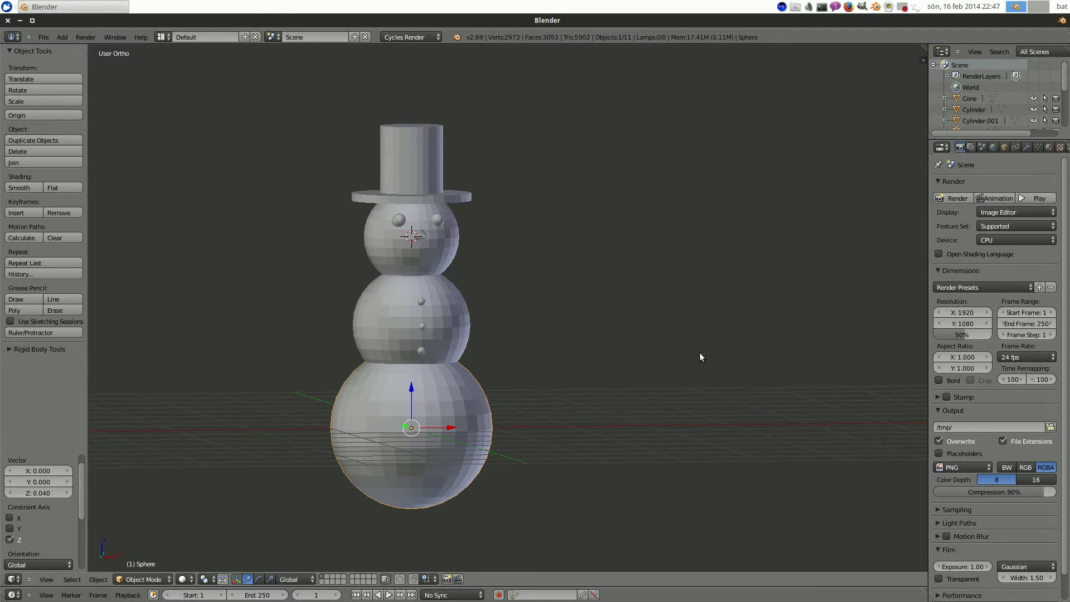
{"action": "middle_click_drag", "start_coordinate": [697, 350], "coordinate": [592, 360]}
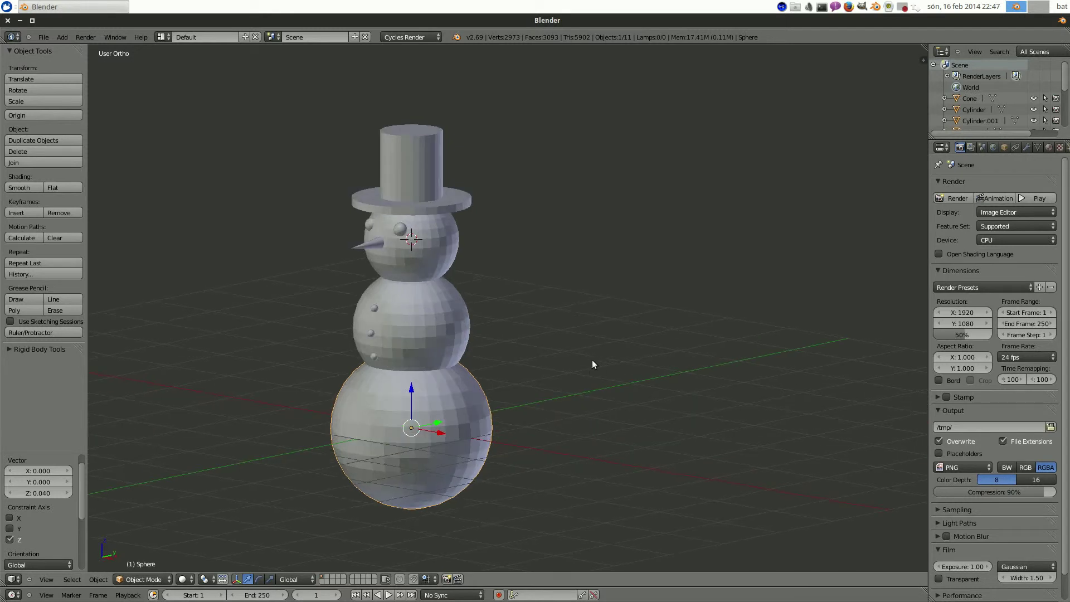
Step: Keep Cycles Render as the render engine and give the bottom sphere a new material named "snow"
{"action": "left_click", "coordinate": [1048, 147]}
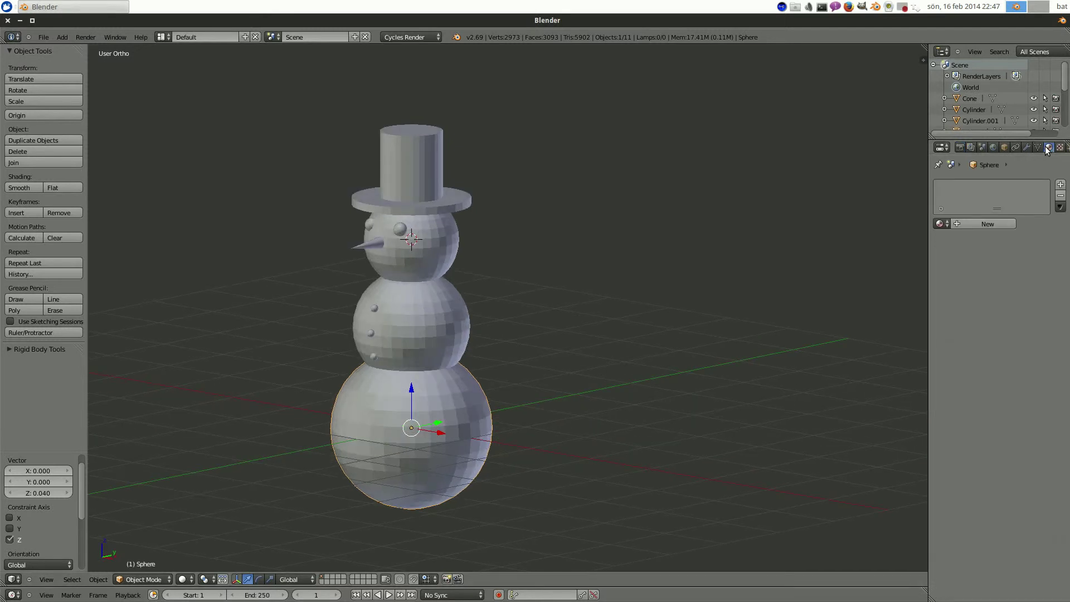
{"action": "left_click", "coordinate": [419, 38]}
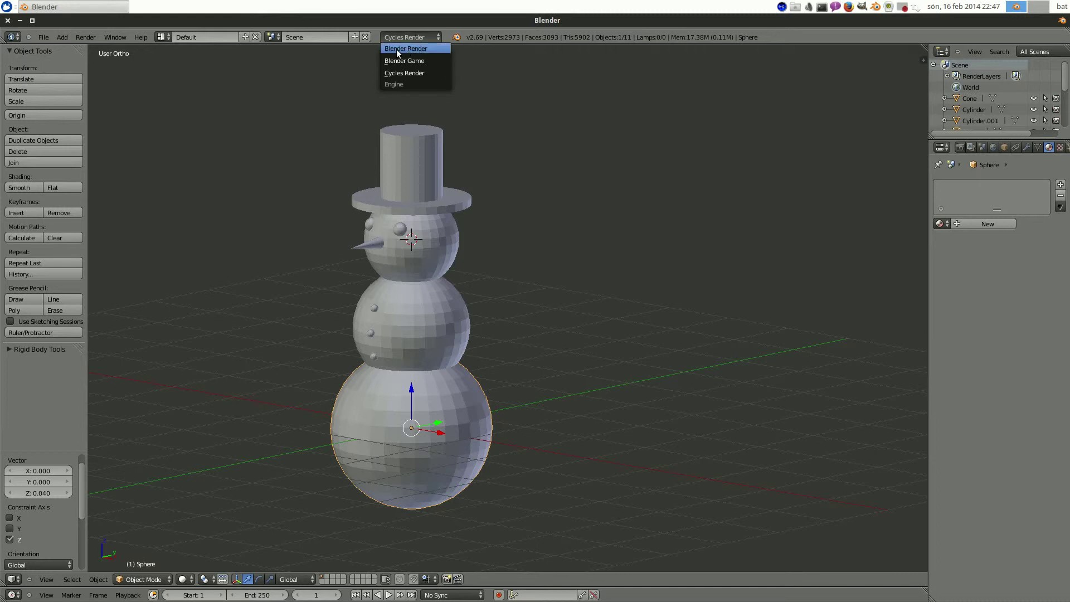
{"action": "left_click", "coordinate": [432, 73]}
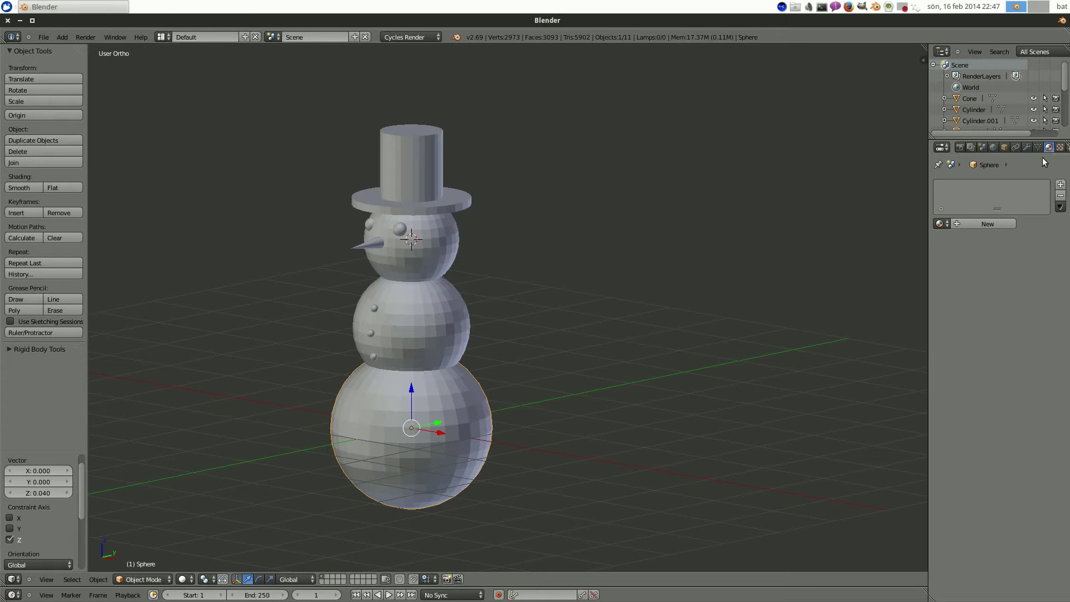
{"action": "left_click", "coordinate": [987, 223]}
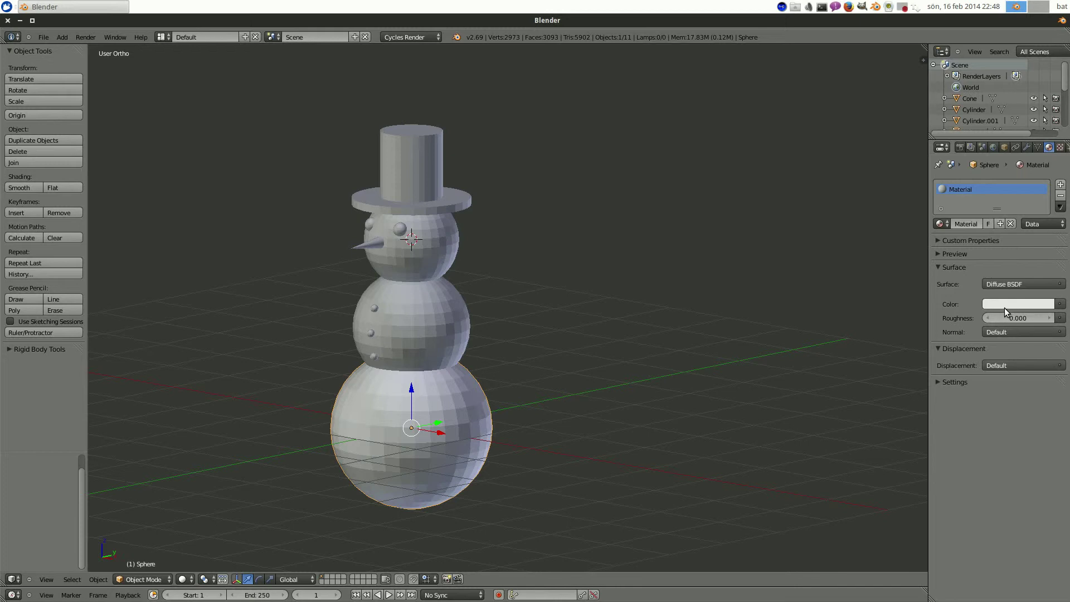
{"action": "middle_click_drag", "start_coordinate": [481, 334], "coordinate": [507, 332]}
{"action": "left_click", "coordinate": [970, 223]}
{"action": "type", "text": "snow"}
{"action": "key", "text": "Return"}
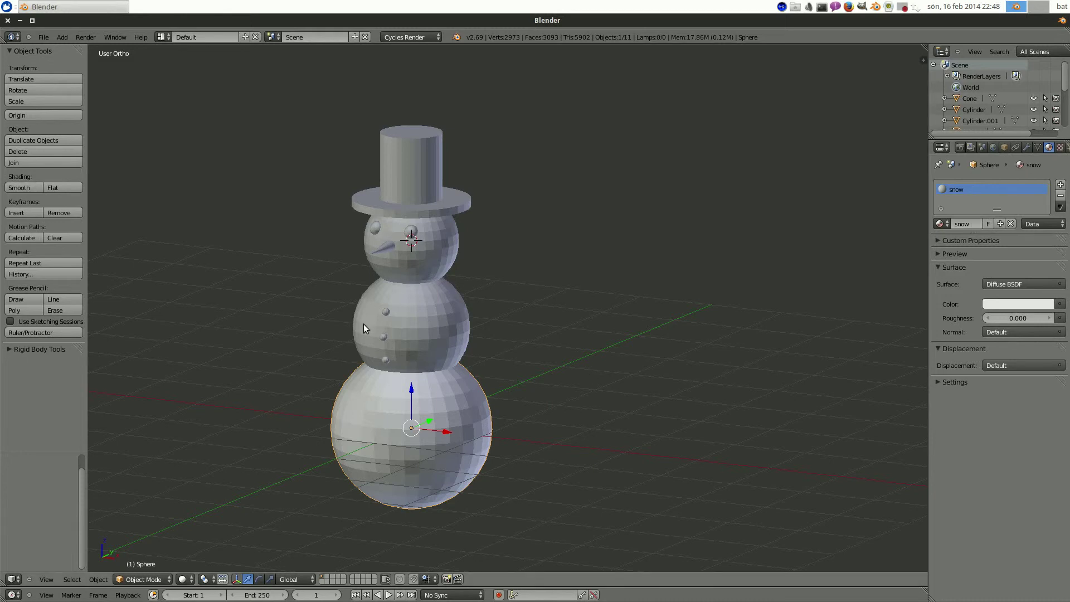
Step: Assign the existing snow material to the middle sphere and the head sphere
{"action": "right_click", "coordinate": [432, 308]}
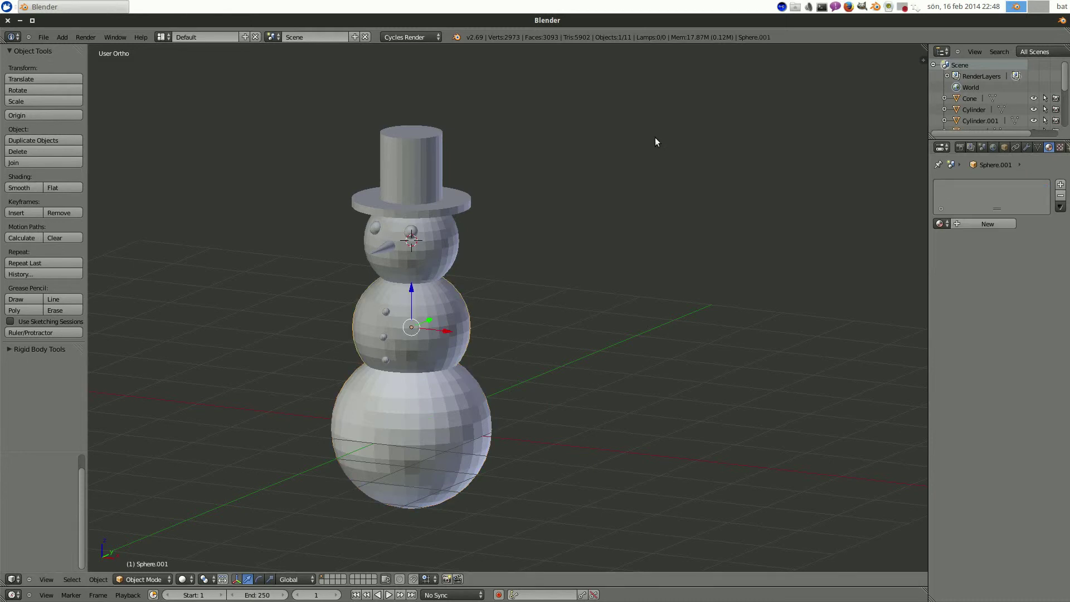
{"action": "left_click", "coordinate": [940, 223]}
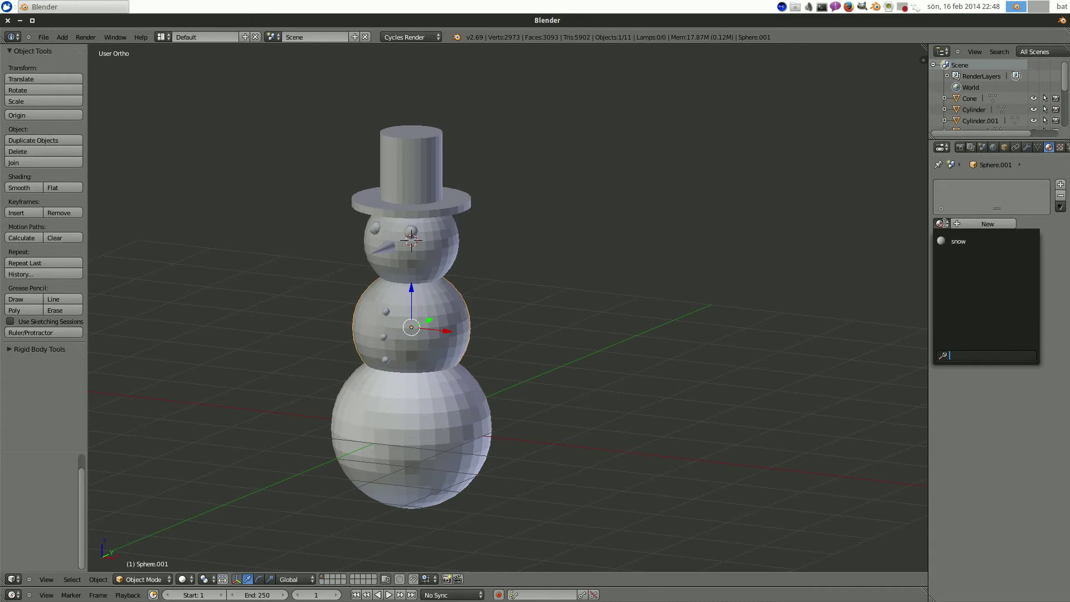
{"action": "left_click", "coordinate": [958, 240]}
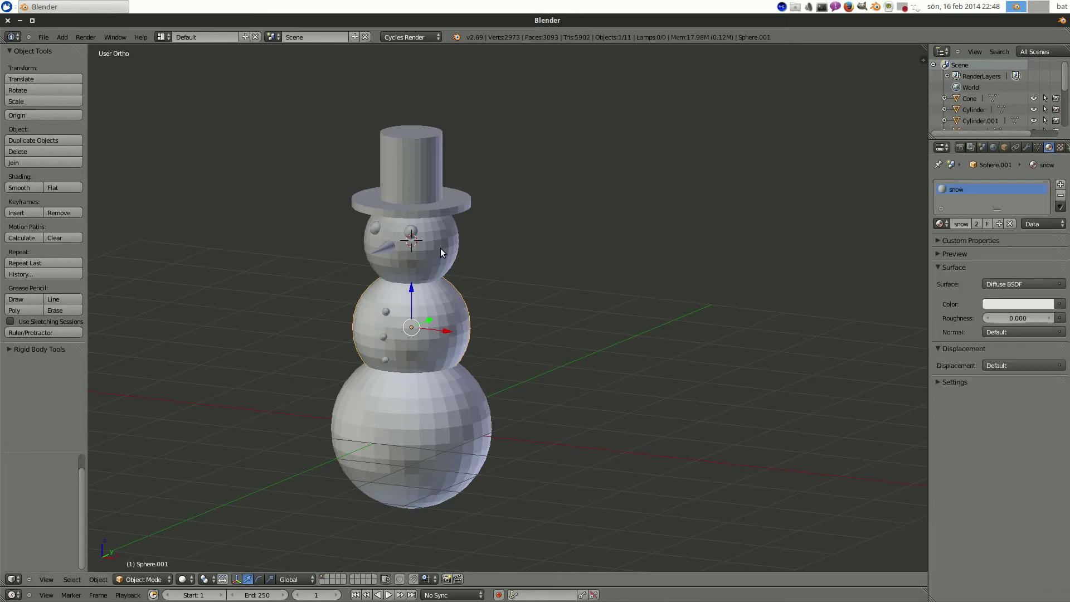
{"action": "left_click", "coordinate": [941, 223]}
{"action": "left_click", "coordinate": [953, 243]}
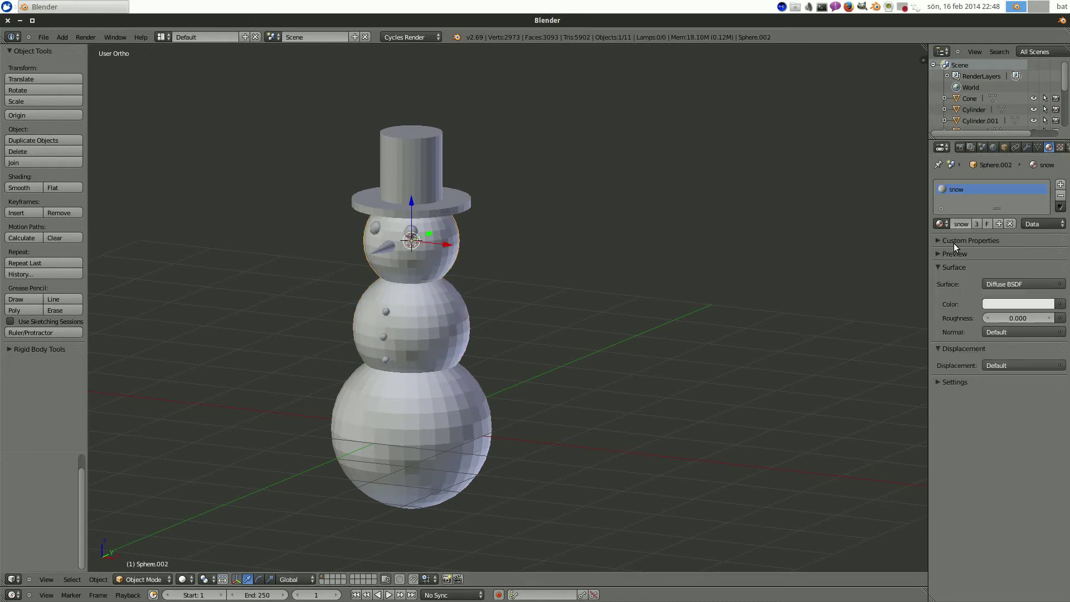
Step: Give the snowman's cone nose a new material named "carrot"
{"action": "scroll", "coordinate": [494, 263], "scroll_direction": "up", "scroll_amount": 3}
{"action": "middle_click_drag", "start_coordinate": [409, 237], "coordinate": [529, 216]}
{"action": "right_click", "coordinate": [399, 251]}
{"action": "middle_click_drag", "start_coordinate": [634, 241], "coordinate": [780, 250]}
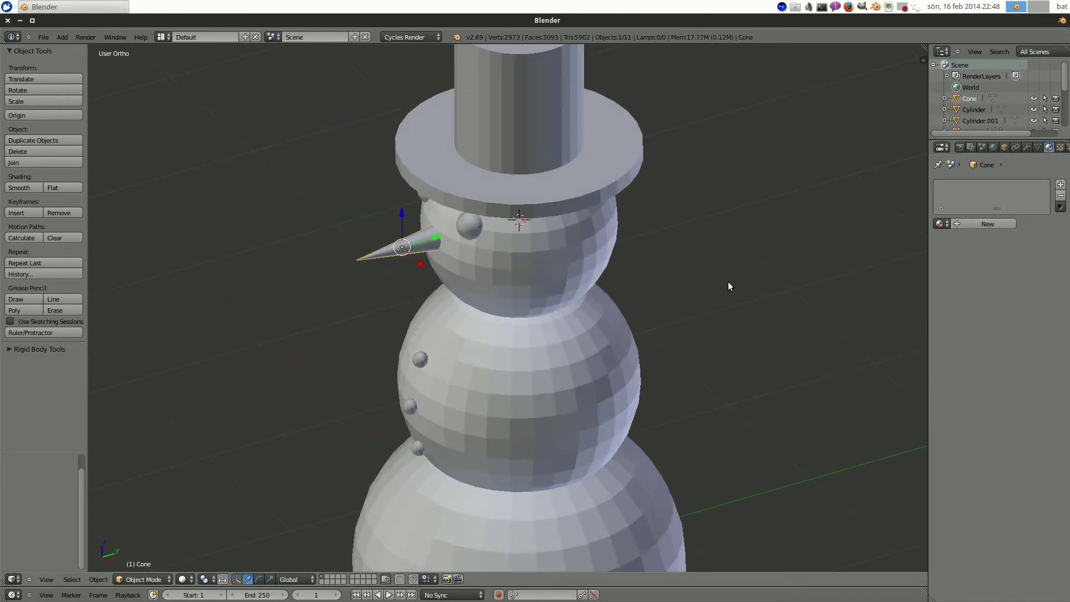
{"action": "left_click", "coordinate": [985, 224]}
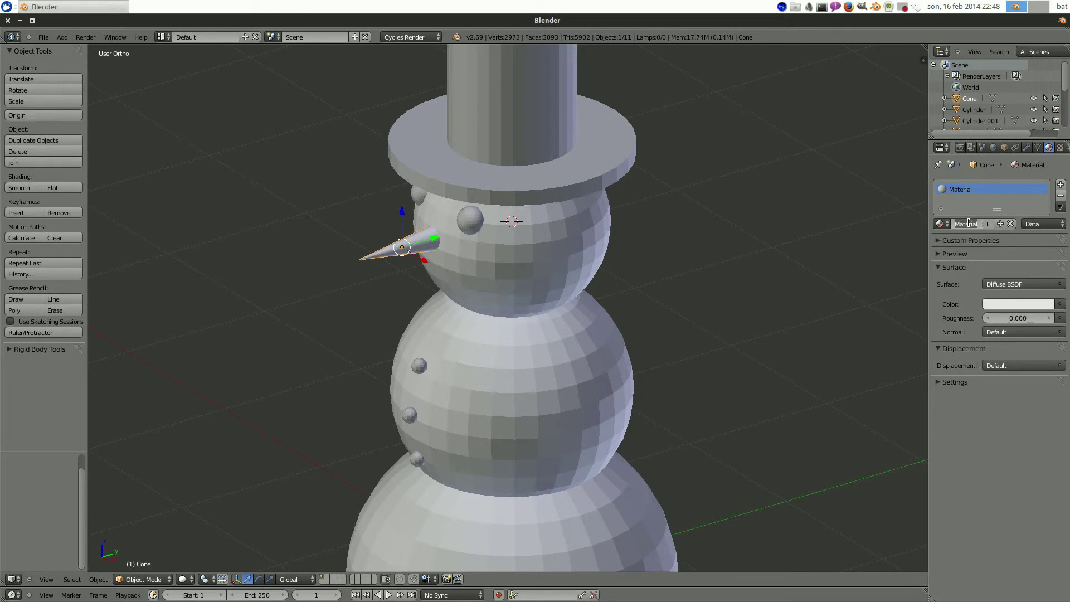
{"action": "left_click", "coordinate": [968, 223]}
{"action": "type", "text": "carrot"}
{"action": "key", "text": "Return"}
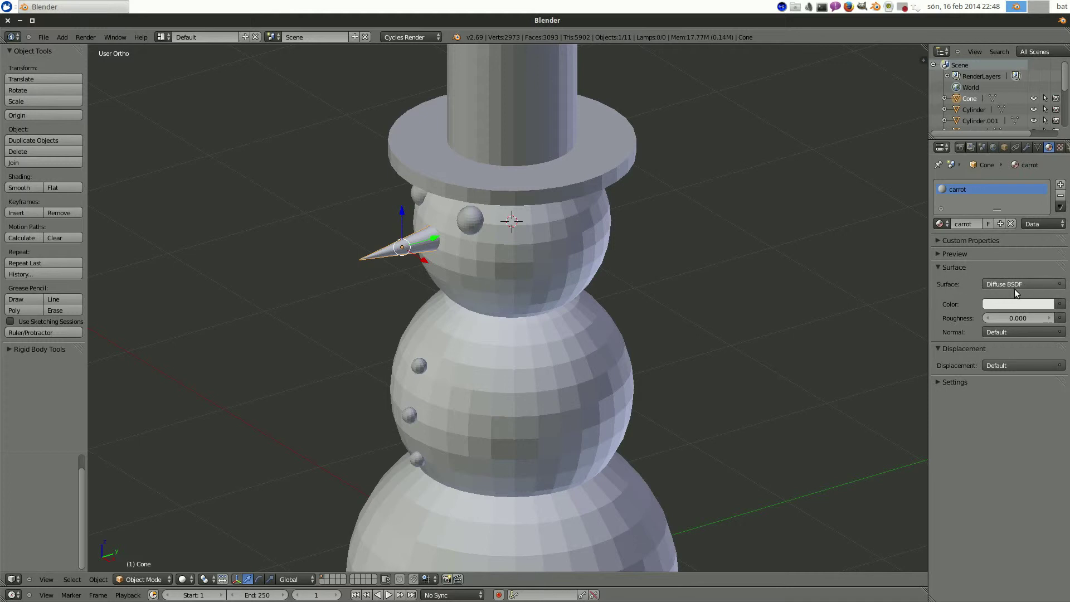
Step: Set the carrot material's diffuse colour to orange (R 0.800, G 0.393, B 0.000) and sample it as the viewport colour
{"action": "left_click", "coordinate": [1005, 302]}
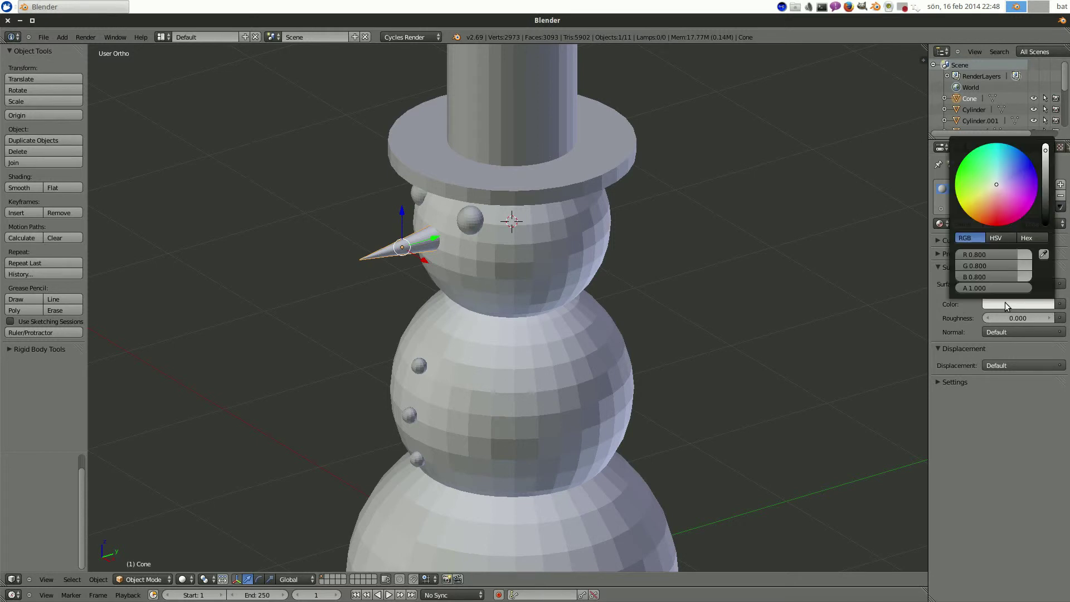
{"action": "left_click_drag", "start_coordinate": [1008, 189], "coordinate": [974, 222]}
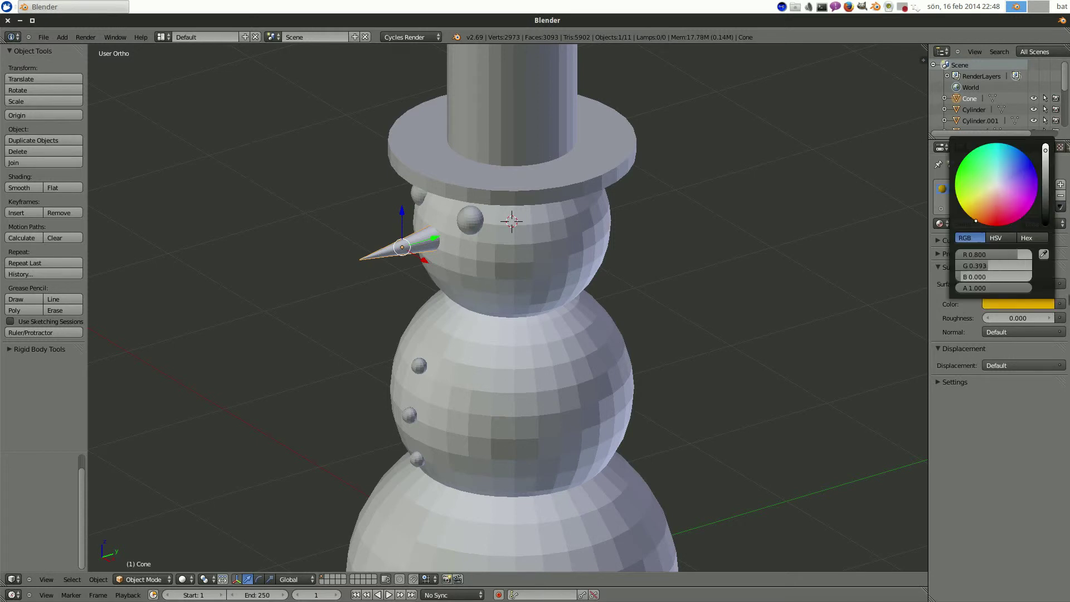
{"action": "middle_click_drag", "start_coordinate": [500, 288], "coordinate": [410, 254]}
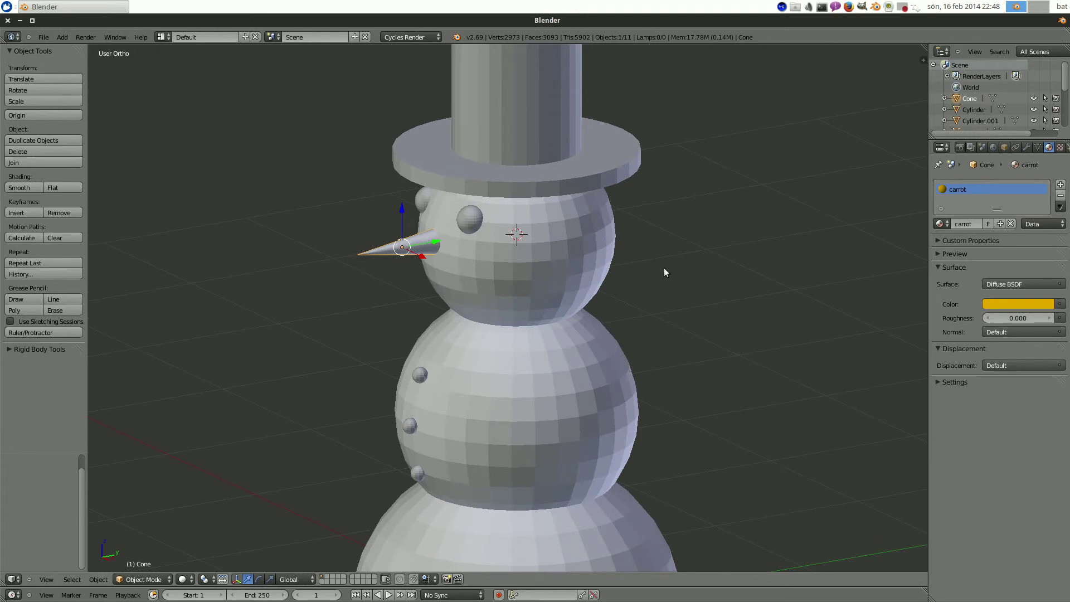
{"action": "left_click", "coordinate": [937, 382]}
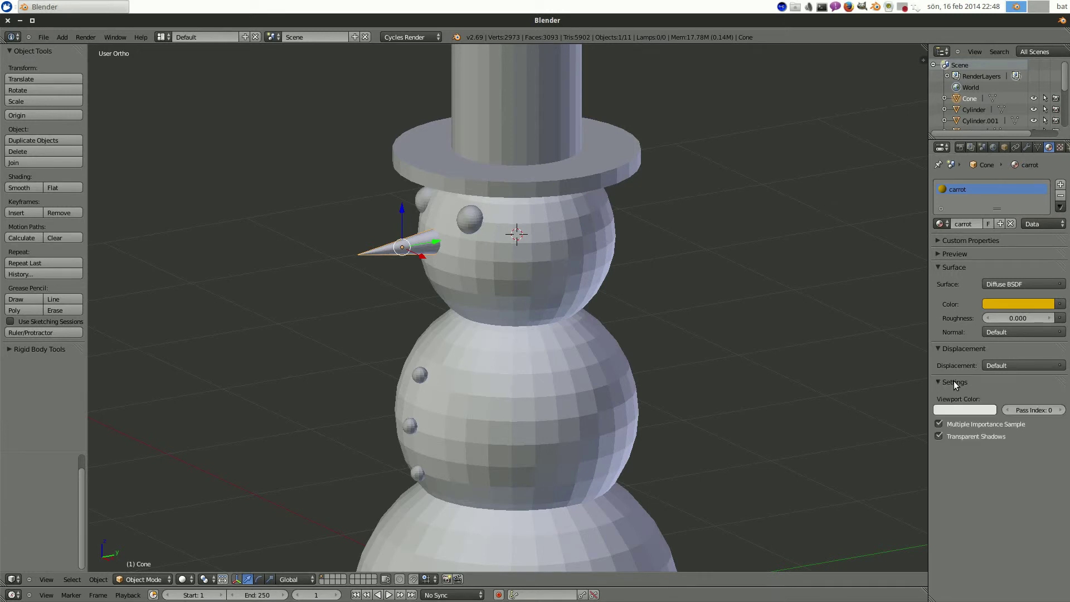
{"action": "left_click", "coordinate": [954, 408]}
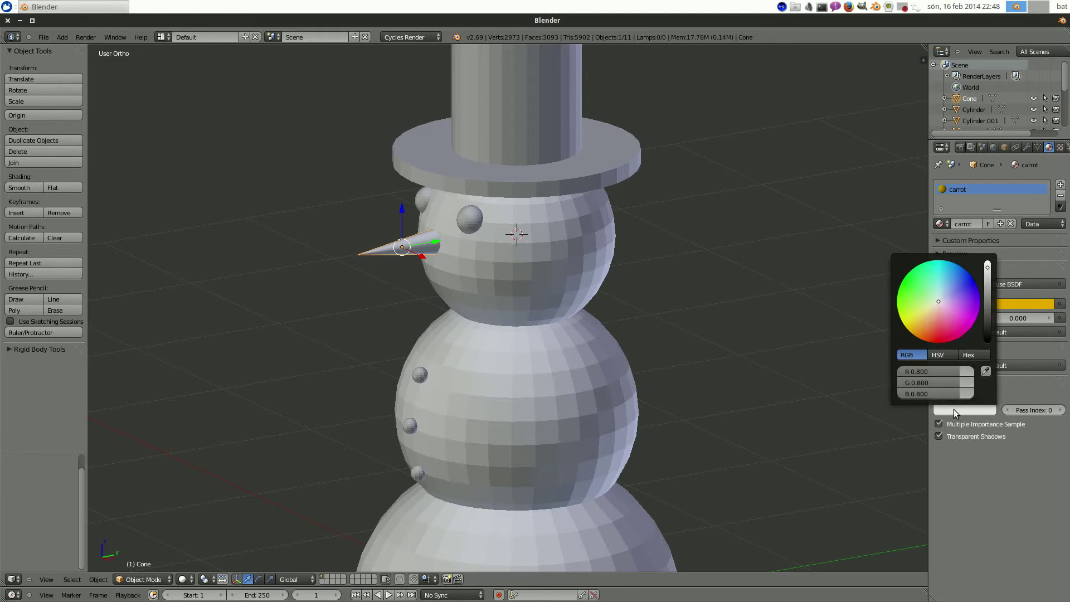
{"action": "left_click", "coordinate": [983, 371]}
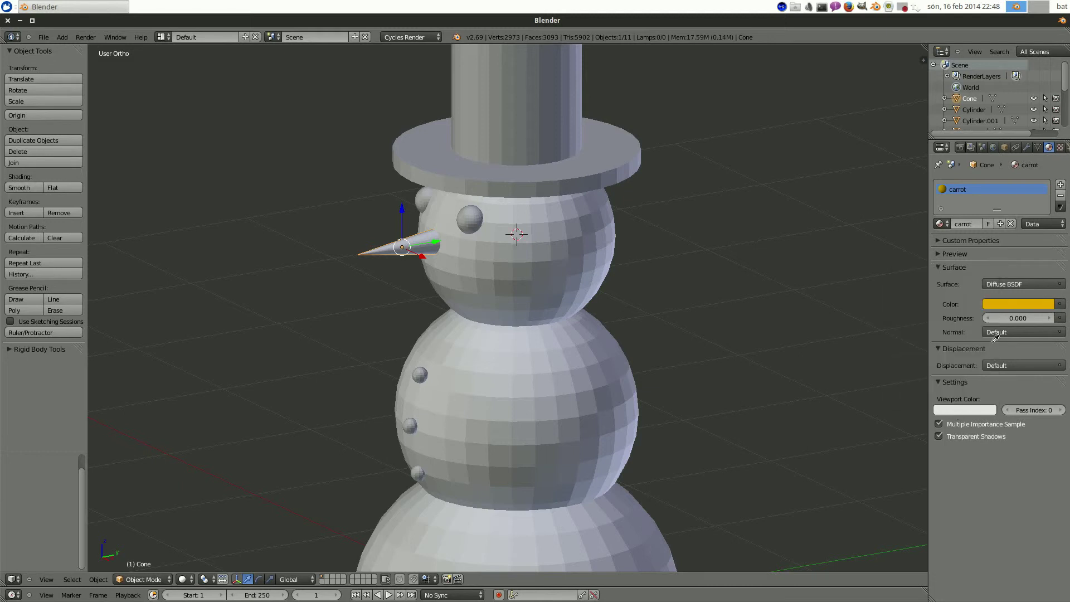
{"action": "left_click", "coordinate": [1004, 305]}
Step: Give one of the snowman's eye spheres a new material named "stone"
{"action": "middle_click_drag", "start_coordinate": [670, 361], "coordinate": [663, 220]}
{"action": "key", "text": "a"}
{"action": "scroll", "coordinate": [657, 215], "scroll_direction": "up", "scroll_amount": 4}
{"action": "right_click", "coordinate": [660, 215]}
{"action": "middle_click_drag", "start_coordinate": [777, 269], "coordinate": [892, 245]}
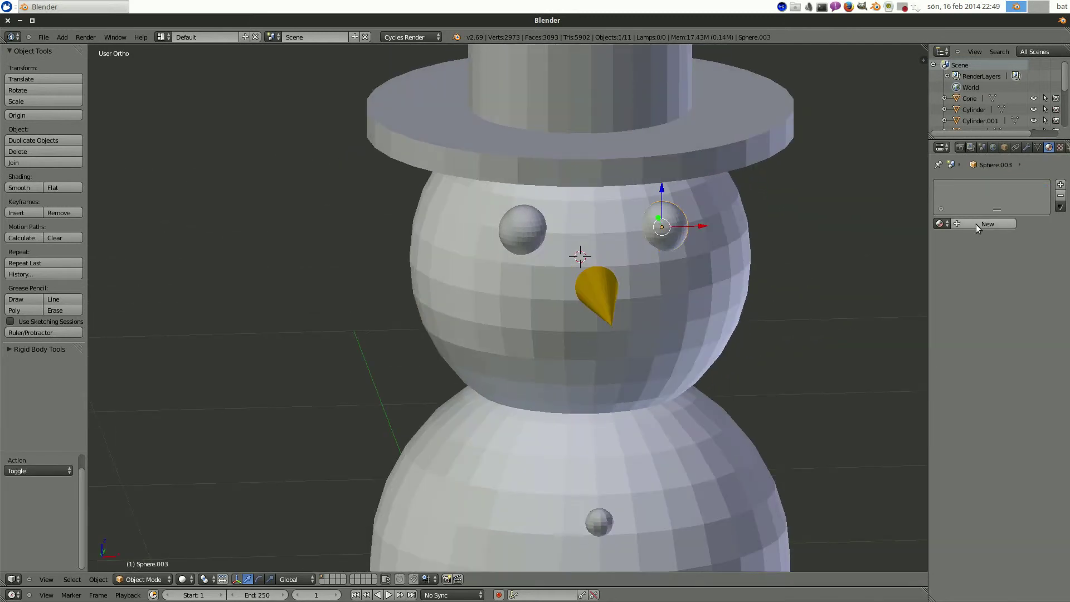
{"action": "left_click", "coordinate": [971, 223]}
{"action": "type", "text": "stone"}
{"action": "key", "text": "Return"}
Step: Darken the stone material's diffuse colour to dark grey and sample it as the viewport colour
{"action": "scroll", "coordinate": [775, 293], "scroll_direction": "down", "scroll_amount": 1}
{"action": "middle_click_drag", "start_coordinate": [775, 293], "coordinate": [724, 281]}
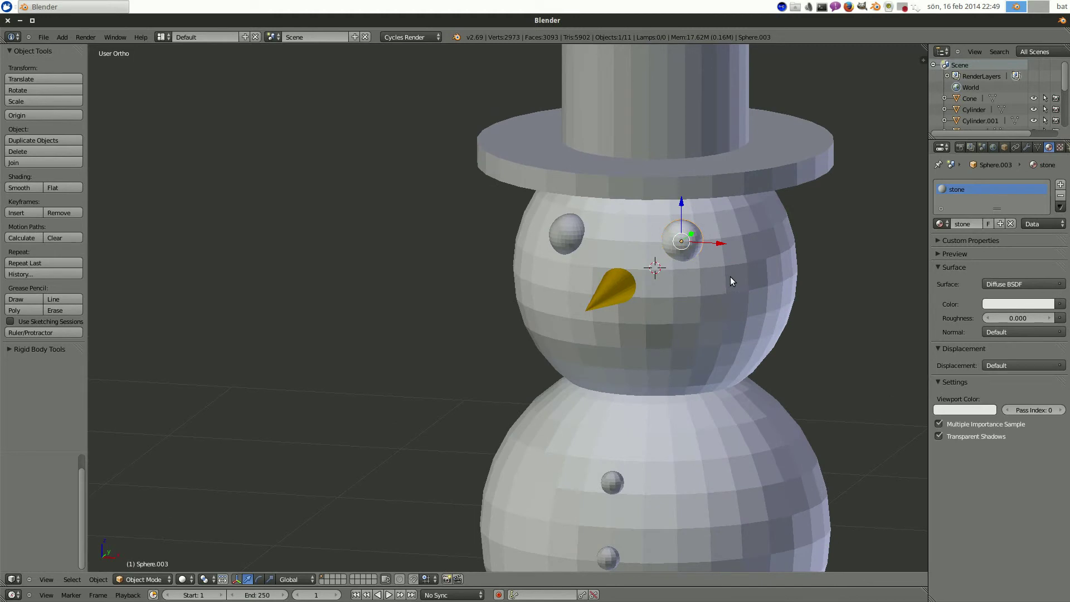
{"action": "middle_click_drag", "start_coordinate": [829, 333], "coordinate": [641, 315]}
{"action": "middle_click_drag", "start_coordinate": [650, 271], "coordinate": [699, 332], "text": "shift"}
{"action": "left_click", "coordinate": [1017, 304]}
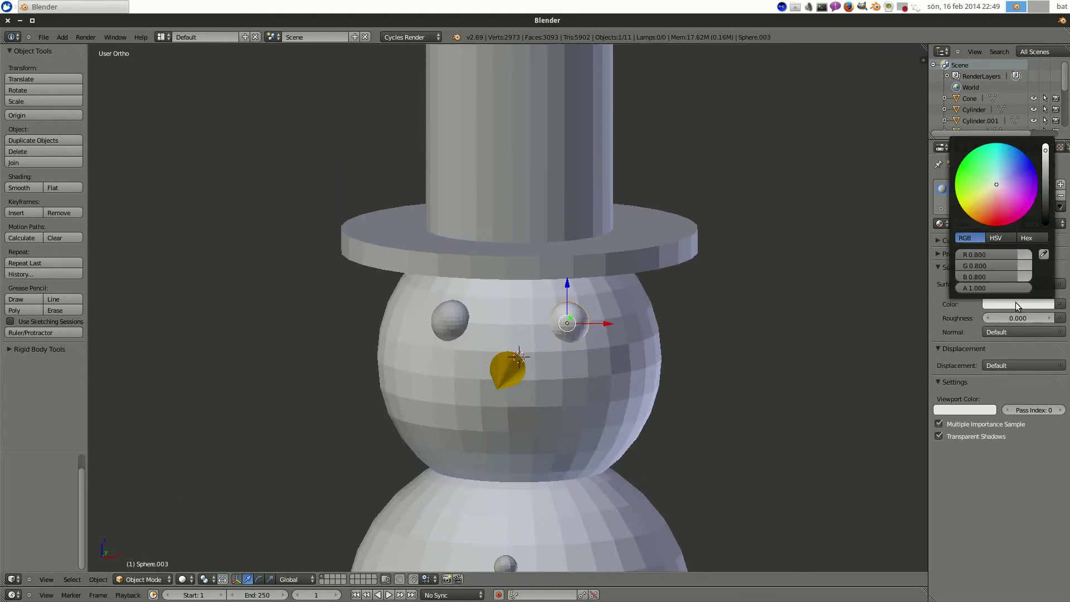
{"action": "left_click_drag", "start_coordinate": [1045, 150], "coordinate": [1045, 206]}
{"action": "left_click", "coordinate": [957, 410]}
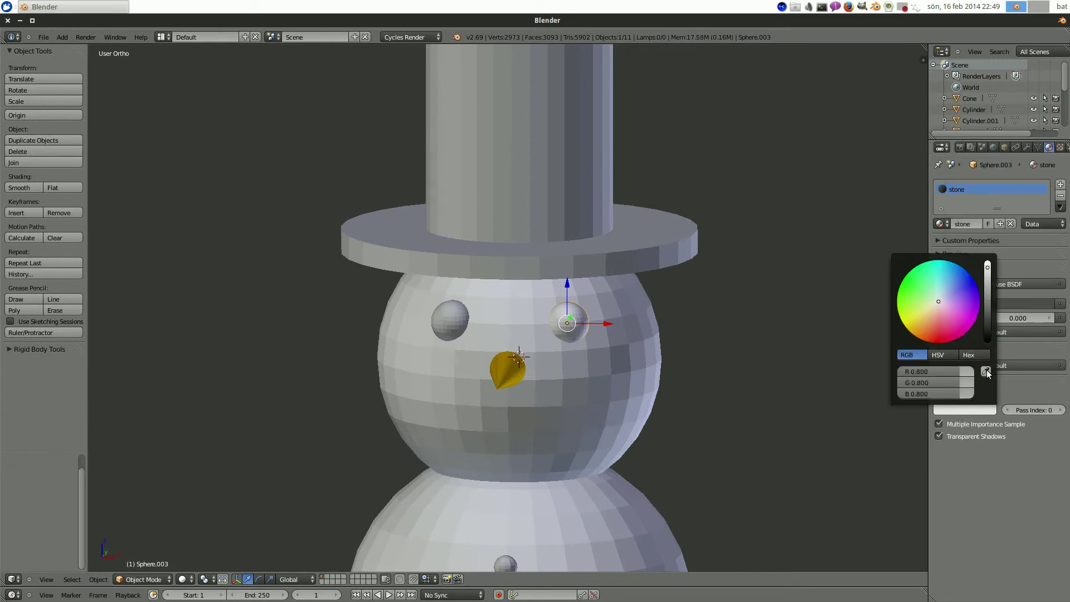
{"action": "left_click", "coordinate": [986, 369]}
{"action": "left_click", "coordinate": [1004, 305]}
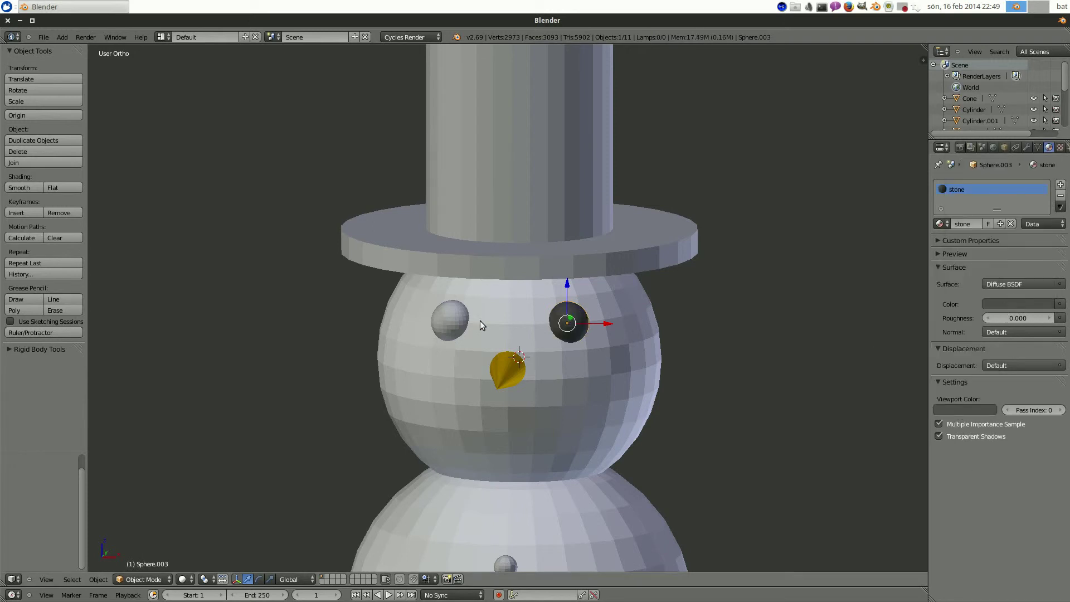
Step: Assign the existing stone material to the snowman's other eye
{"action": "right_click", "coordinate": [454, 320]}
{"action": "left_click", "coordinate": [940, 223]}
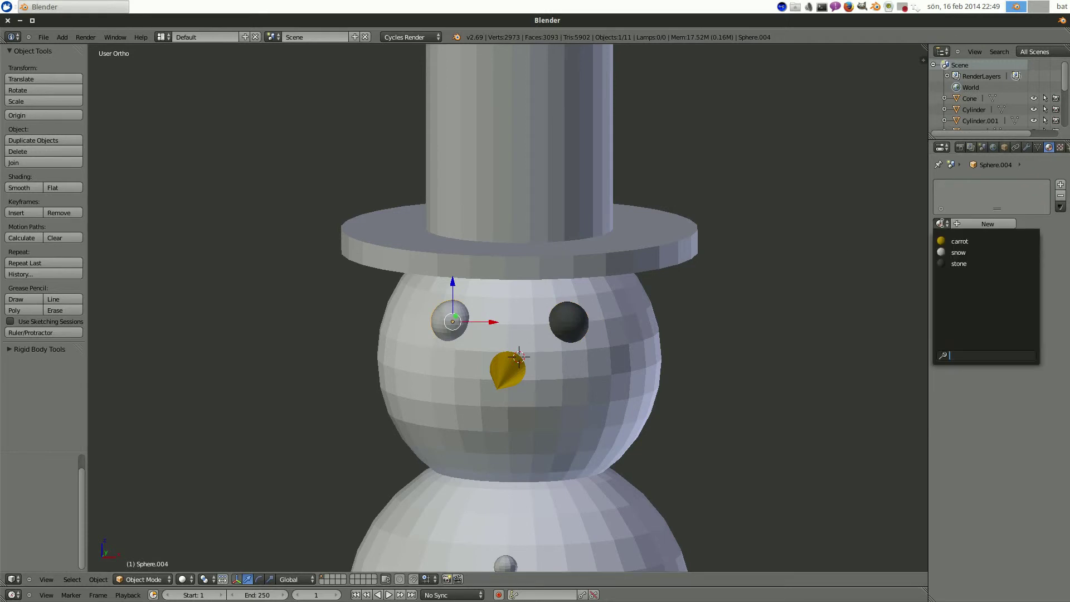
{"action": "left_click", "coordinate": [957, 264]}
Step: Assign the existing stone material to all three buttons on the middle sphere
{"action": "middle_click_drag", "start_coordinate": [707, 464], "coordinate": [626, 332], "text": "shift"}
{"action": "right_click", "coordinate": [560, 392]}
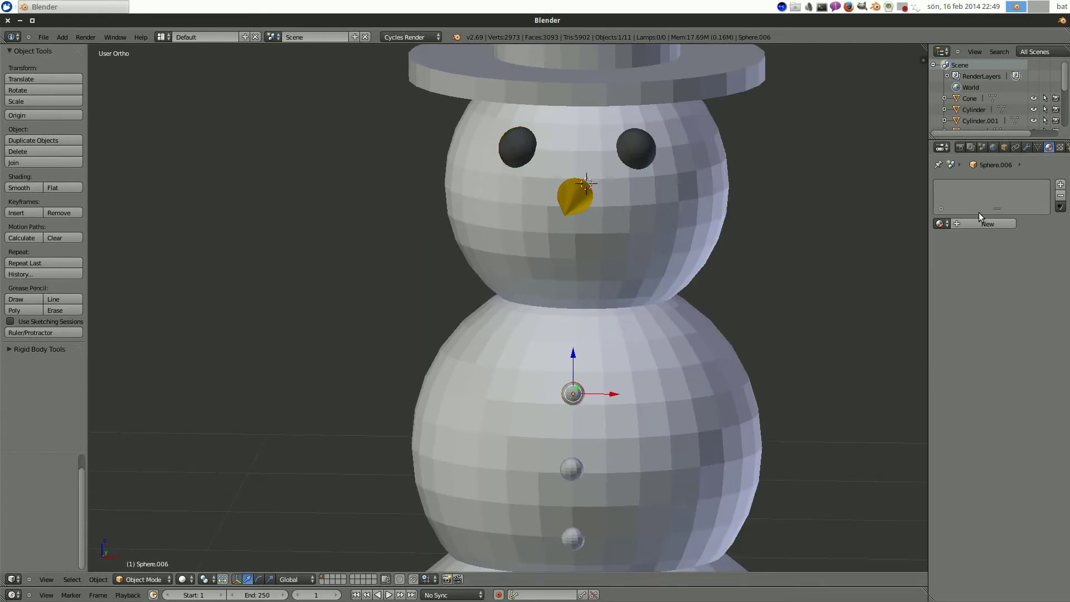
{"action": "left_click", "coordinate": [939, 223]}
{"action": "left_click", "coordinate": [957, 264]}
{"action": "right_click", "coordinate": [571, 469]}
{"action": "left_click", "coordinate": [940, 223]}
{"action": "left_click", "coordinate": [957, 264]}
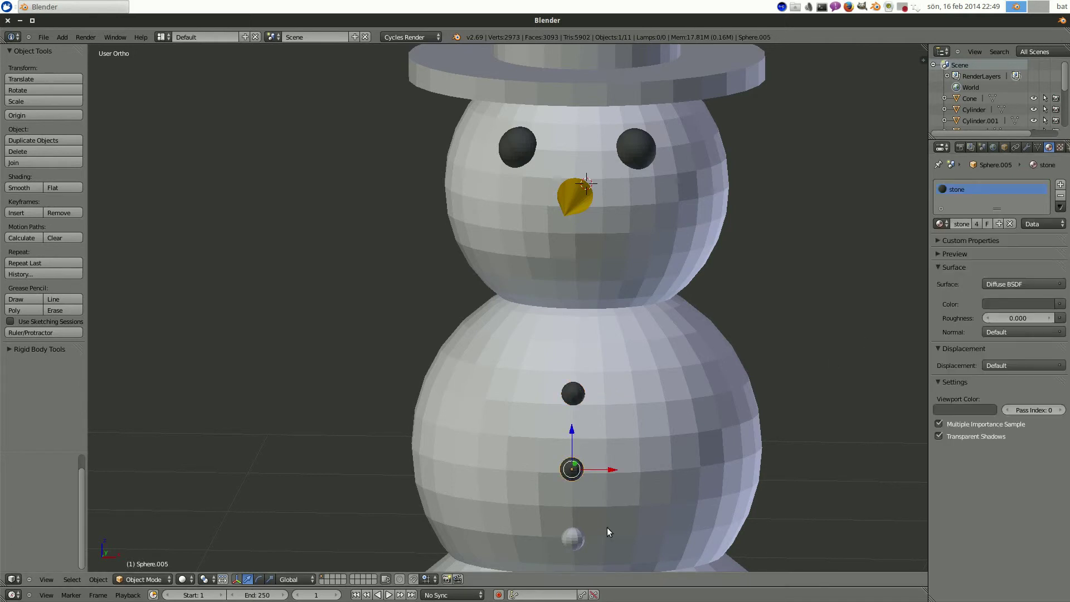
{"action": "right_click", "coordinate": [573, 538]}
{"action": "left_click", "coordinate": [940, 223]}
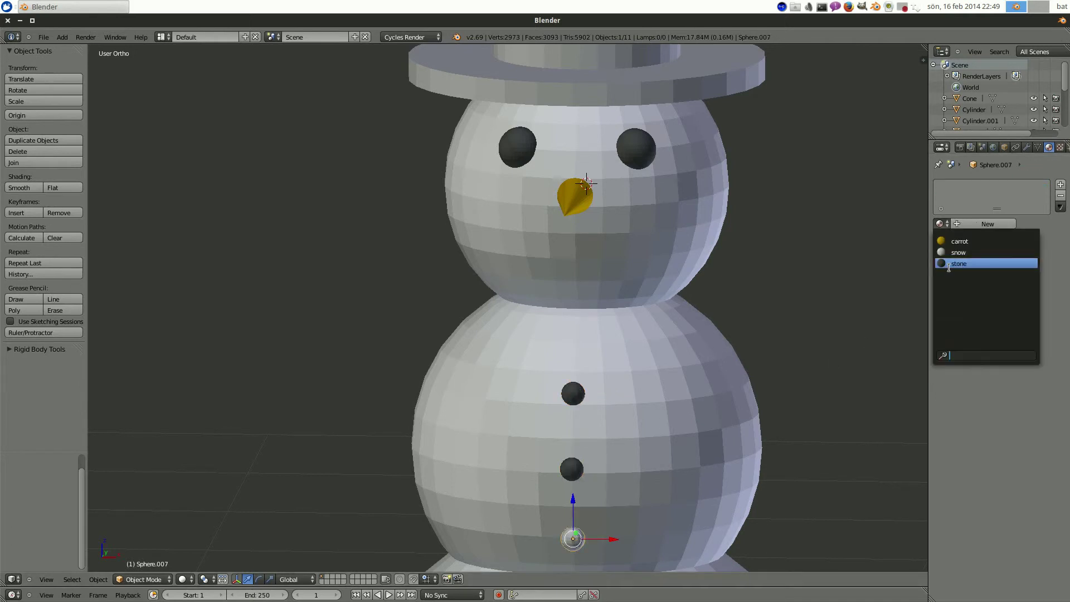
{"action": "left_click", "coordinate": [957, 263]}
Step: Give the hat's brim a new material named "hat" with black diffuse and viewport colours
{"action": "scroll", "coordinate": [803, 402], "scroll_direction": "up", "scroll_amount": 5, "text": "shift"}
{"action": "right_click", "coordinate": [684, 240]}
{"action": "left_click", "coordinate": [975, 224]}
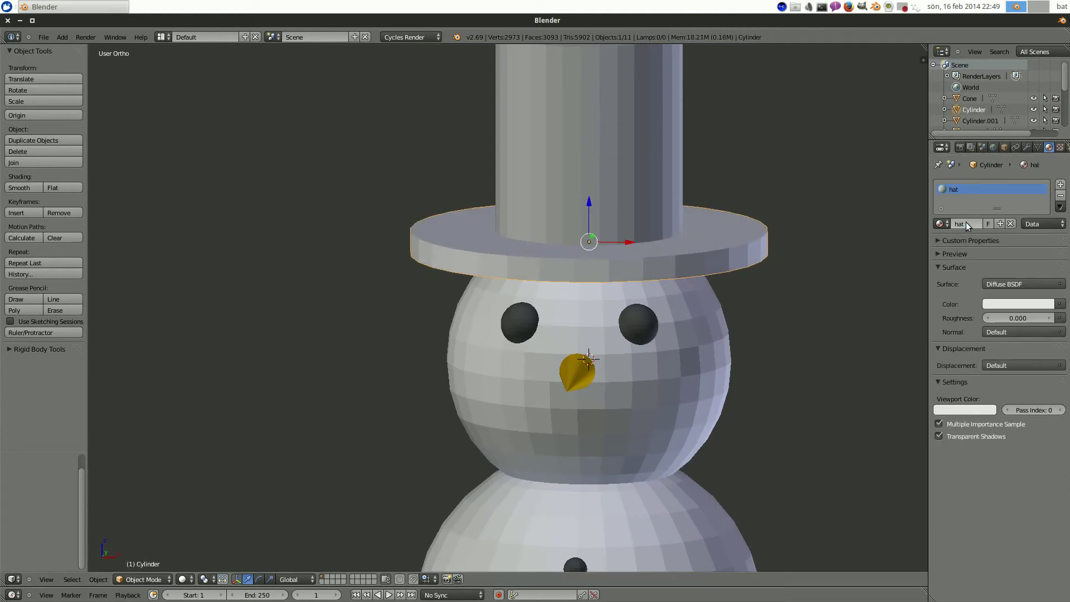
{"action": "left_click", "coordinate": [1009, 305]}
{"action": "left_click_drag", "start_coordinate": [1046, 152], "coordinate": [1045, 224]}
{"action": "left_click", "coordinate": [976, 409]}
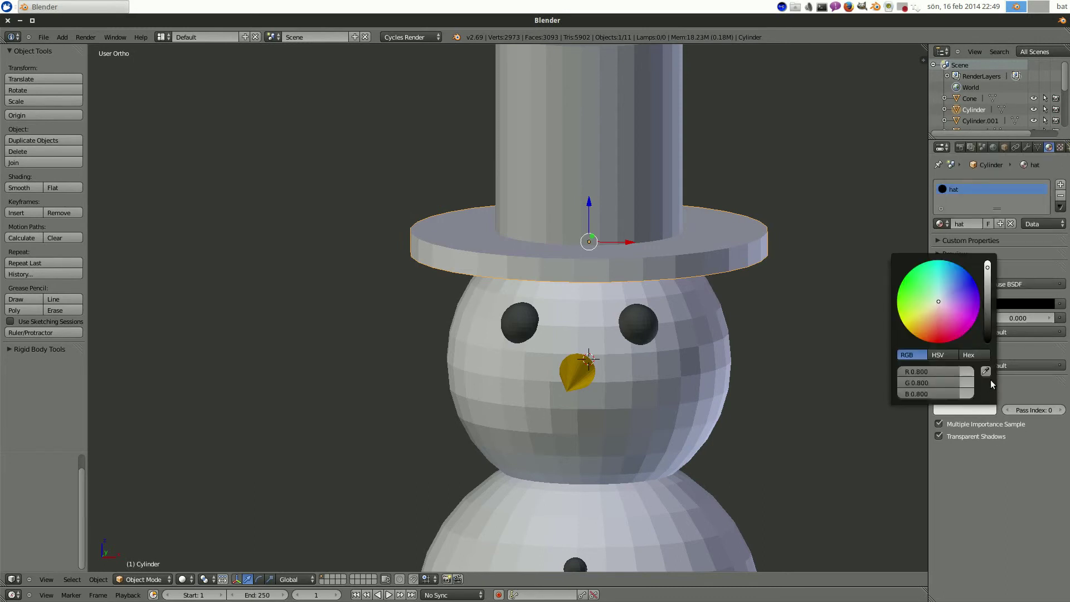
{"action": "left_click", "coordinate": [987, 336]}
Step: Assign the existing hat material to the hat's crown and deselect everything
{"action": "right_click", "coordinate": [624, 181]}
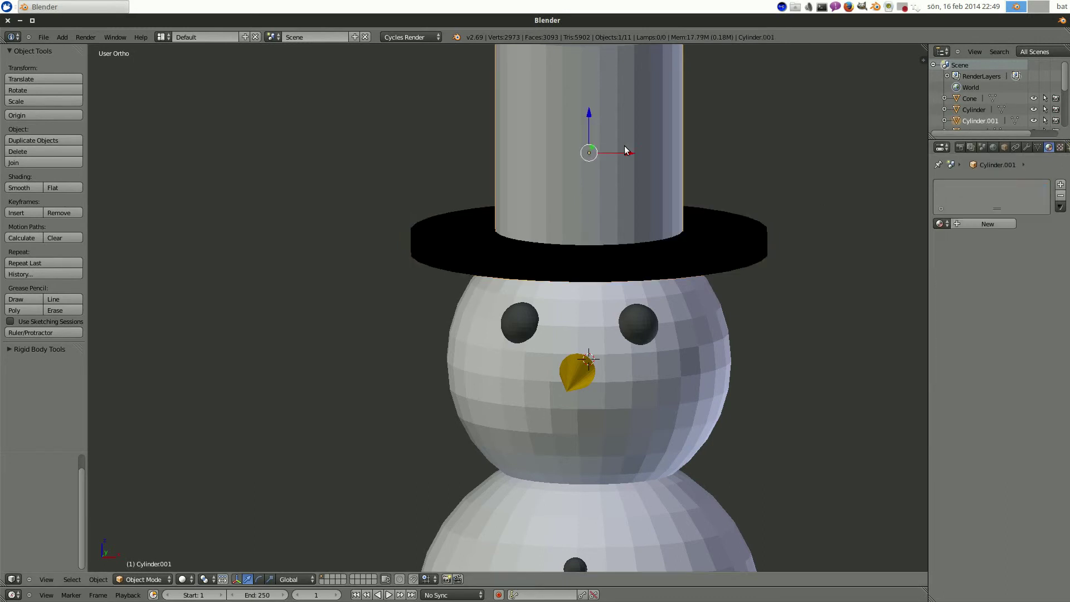
{"action": "left_click", "coordinate": [941, 223]}
{"action": "left_click", "coordinate": [967, 250]}
{"action": "scroll", "coordinate": [779, 313], "scroll_direction": "down", "scroll_amount": 6}
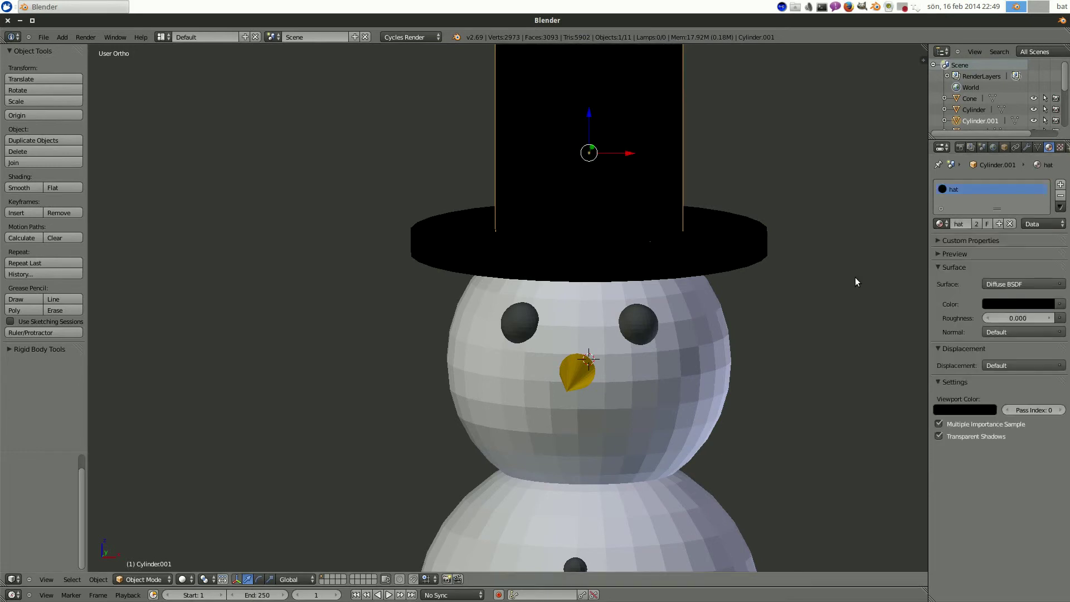
{"action": "key", "text": "a"}
{"action": "middle_click_drag", "start_coordinate": [778, 316], "coordinate": [679, 254]}
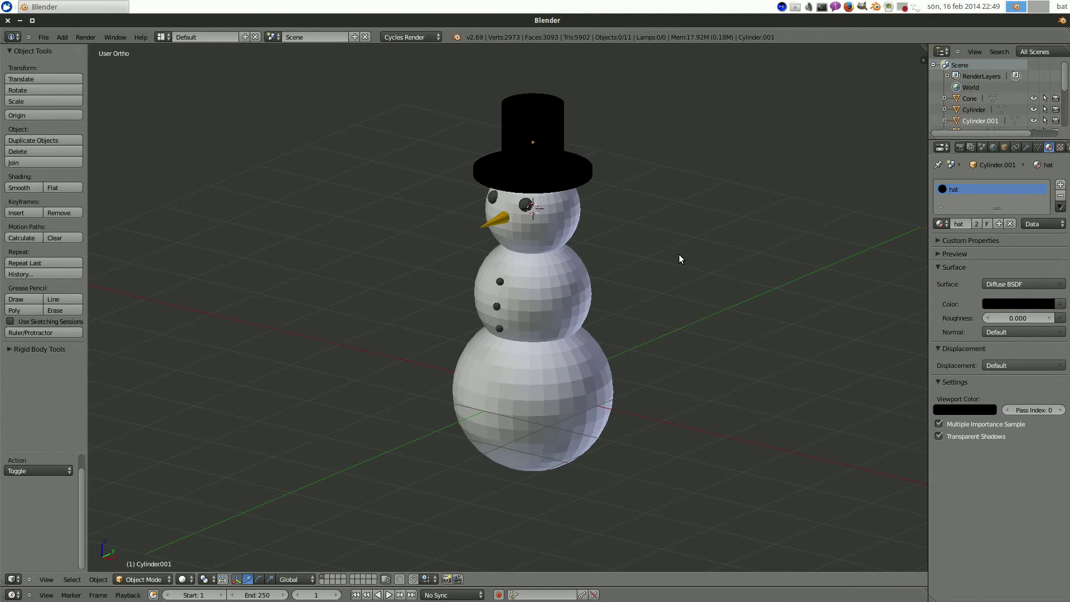
Step: In the right orthographic view, place the 3D cursor in front of the snowman's face and add a camera there, at about Y -9.682, Z 2.186
{"action": "scroll", "coordinate": [650, 262], "scroll_direction": "down", "scroll_amount": 5}
{"action": "middle_click_drag", "start_coordinate": [700, 253], "coordinate": [698, 252]}
{"action": "key", "text": "KP_3"}
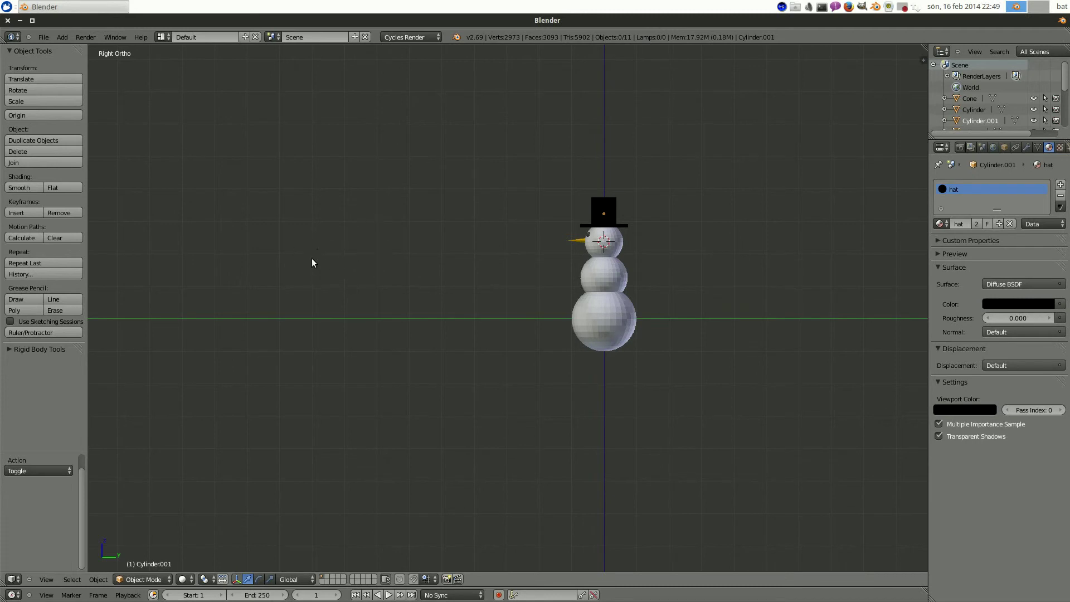
{"action": "left_click", "coordinate": [290, 248]}
{"action": "key", "text": "shift+a"}
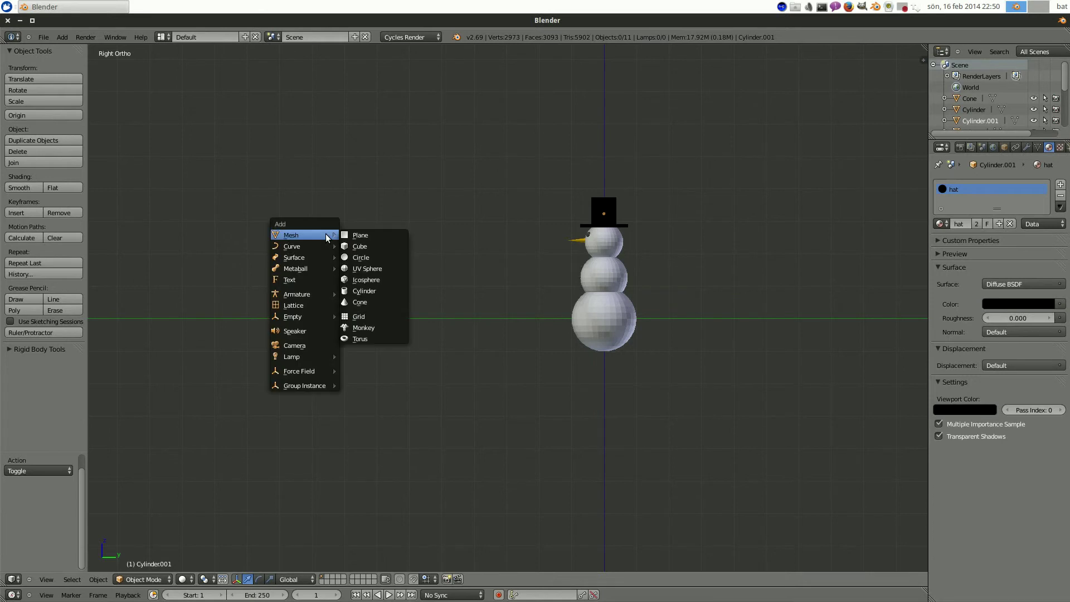
{"action": "left_click", "coordinate": [296, 344]}
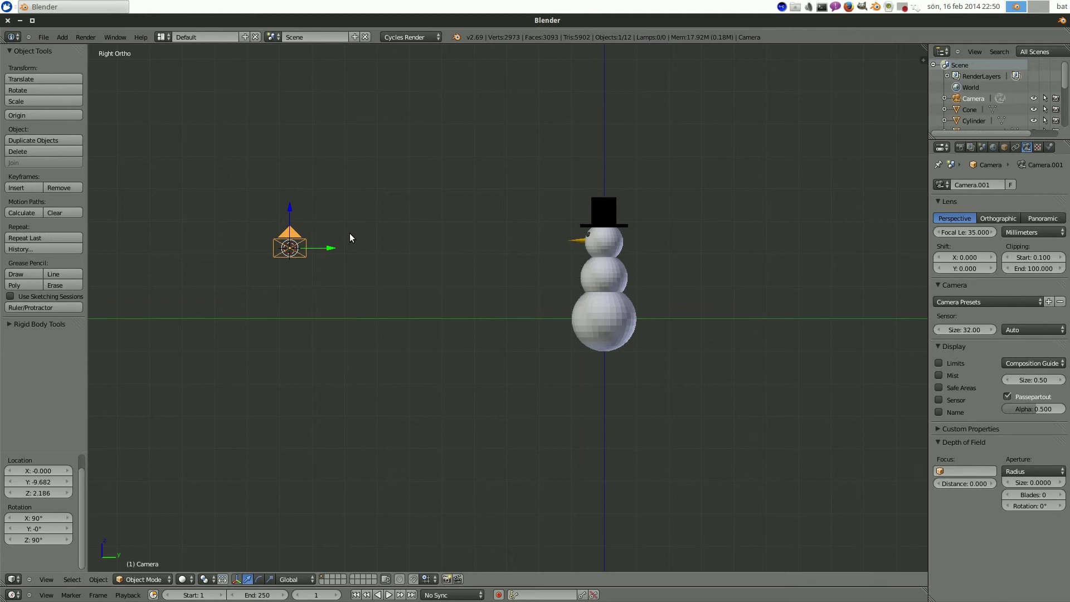
Step: In the top orthographic view, rotate the camera about 90.162° so that it faces the snowman
{"action": "key", "text": "KP_7"}
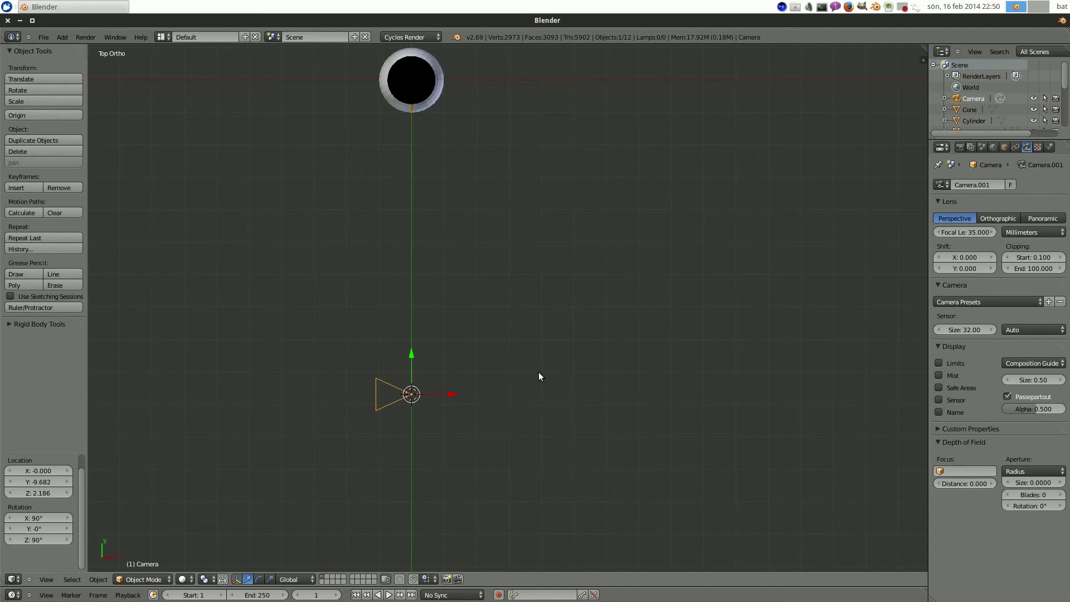
{"action": "key", "text": "r"}
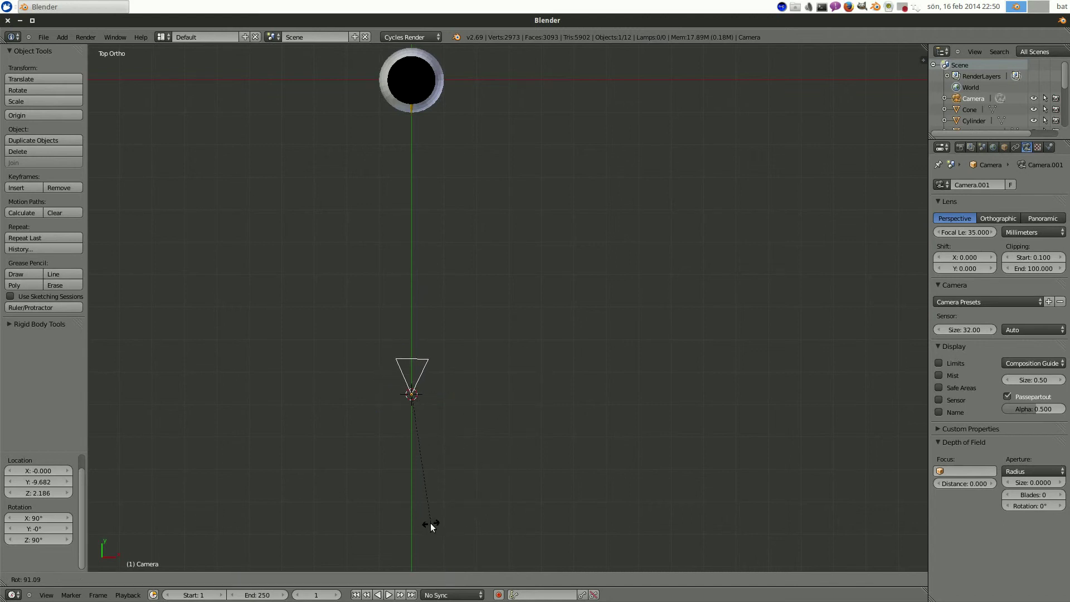
{"action": "left_click", "coordinate": [433, 523]}
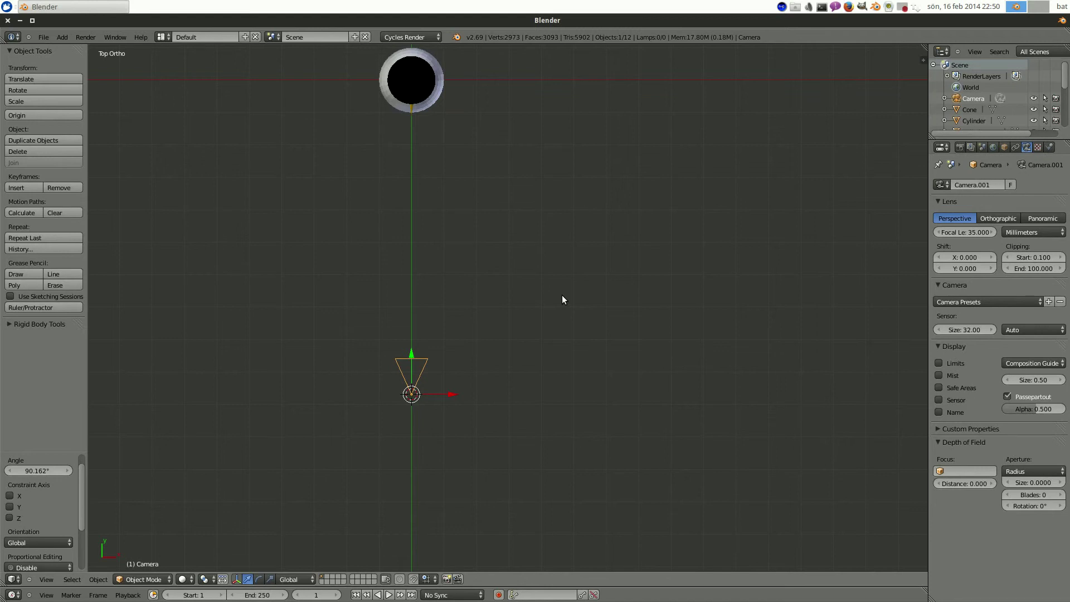
Step: Looking through the camera, lower it about 0.786 along the global Z axis to fit the whole snowman in the frame
{"action": "key", "text": "KP_0"}
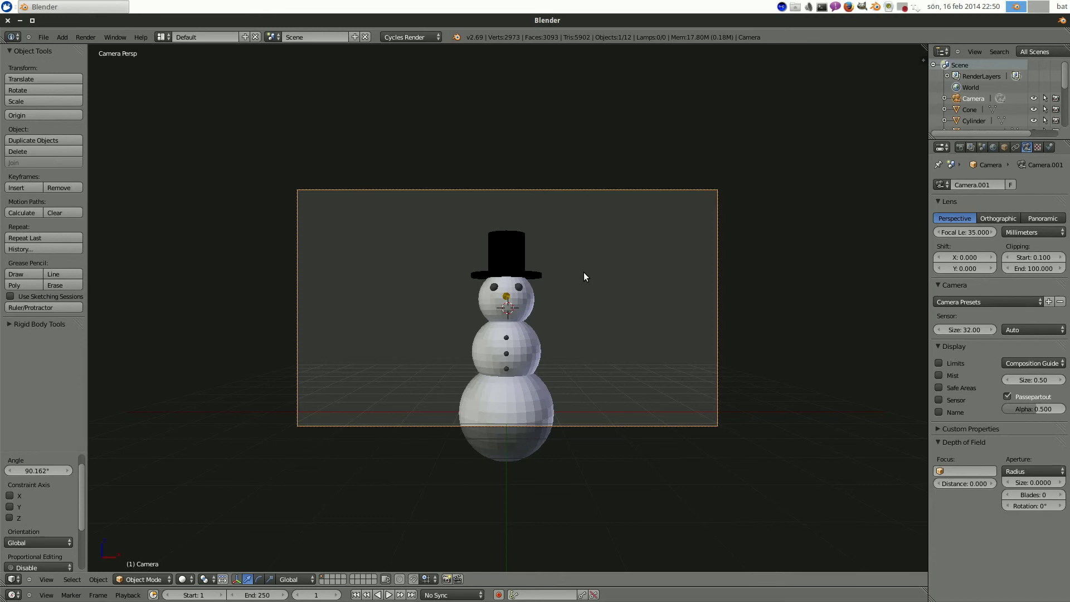
{"action": "key", "text": "g"}
{"action": "key", "text": "z"}
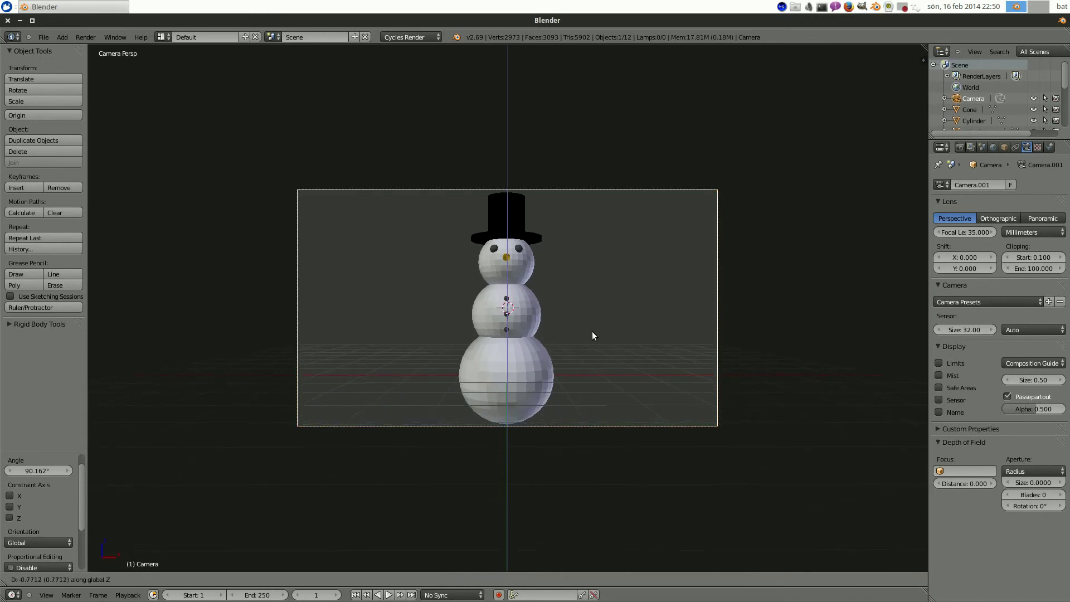
{"action": "left_click", "coordinate": [592, 332]}
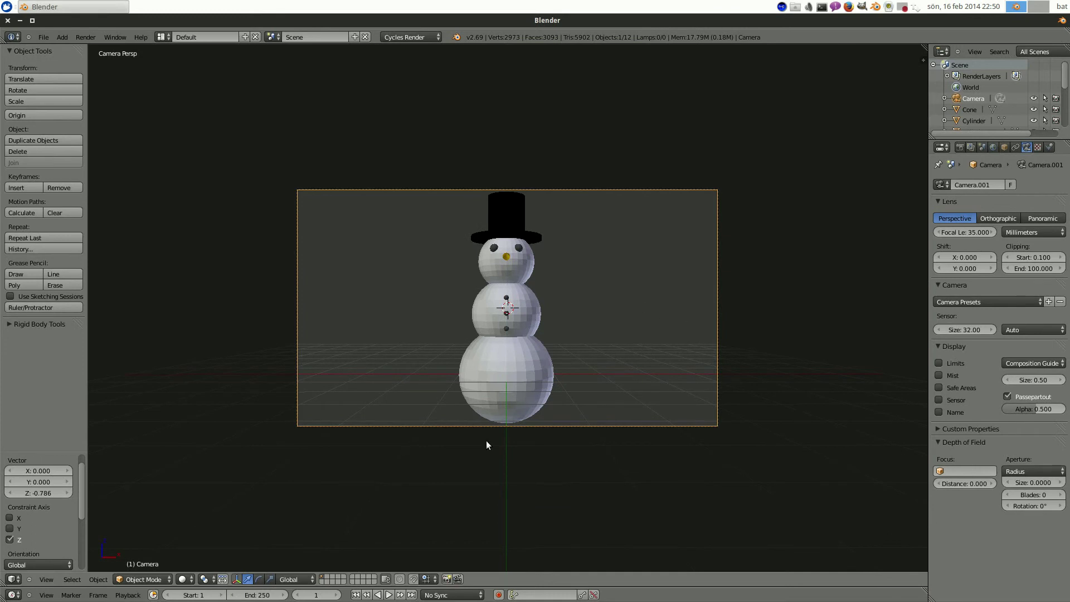
Step: In the right orthographic view, add a sun lamp at about Y -5.011, Z 7.046 and rotate it about -46.465° towards the snowman
{"action": "key", "text": "KP_3"}
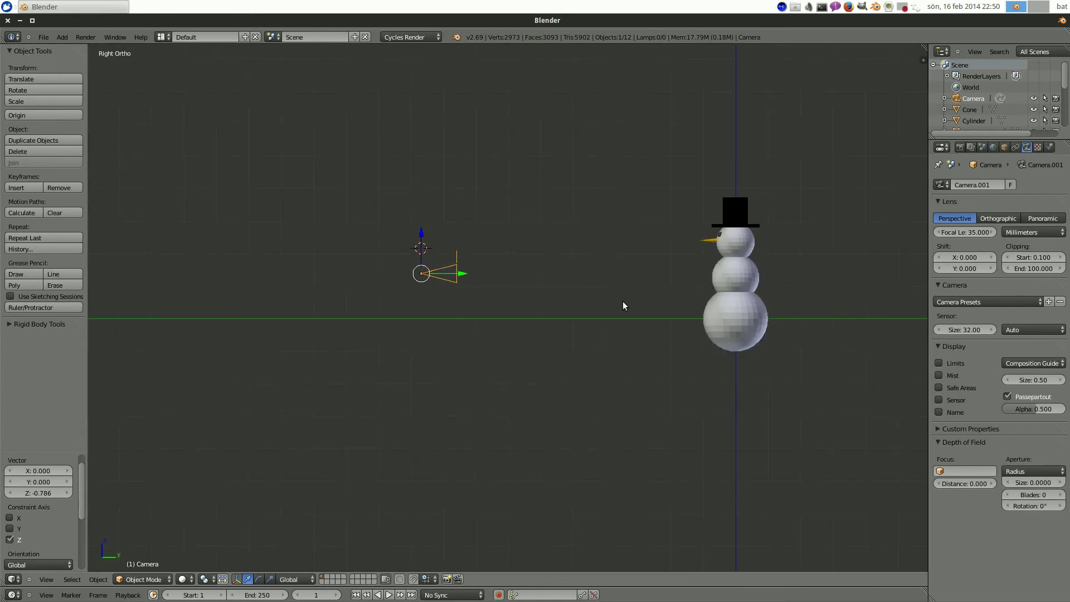
{"action": "middle_click_drag", "start_coordinate": [671, 265], "coordinate": [476, 263], "text": "shift"}
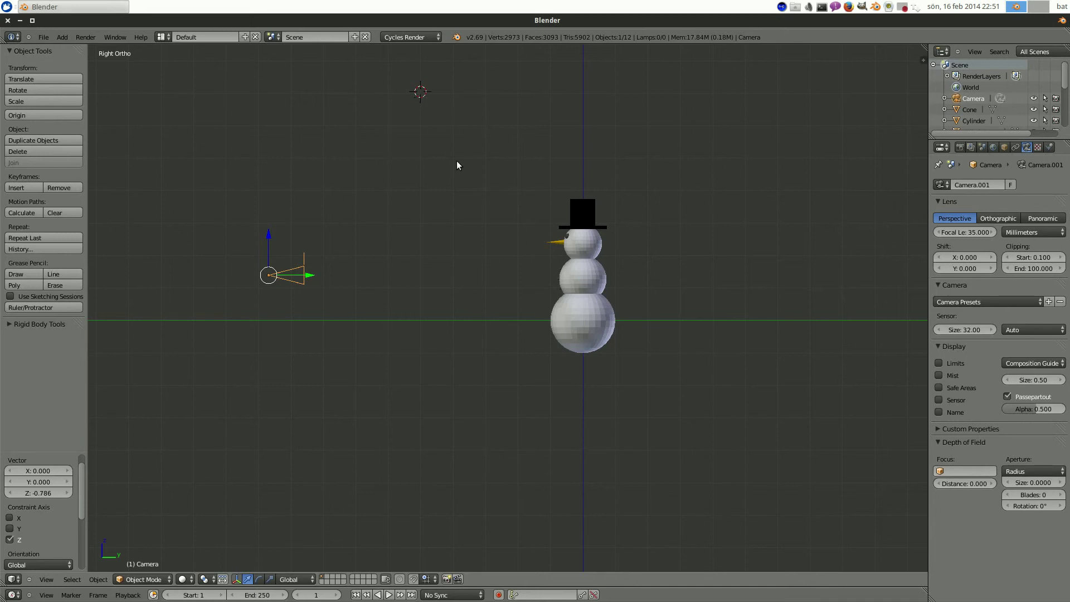
{"action": "key", "text": "shift+a"}
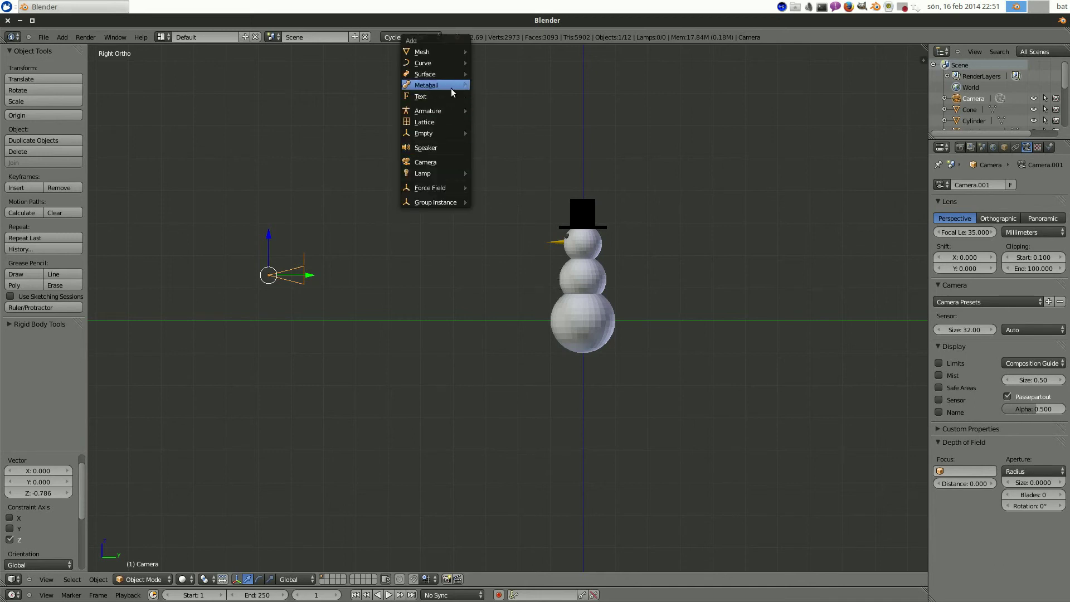
{"action": "mouse_move", "coordinate": [450, 89]}
{"action": "mouse_move", "coordinate": [457, 176]}
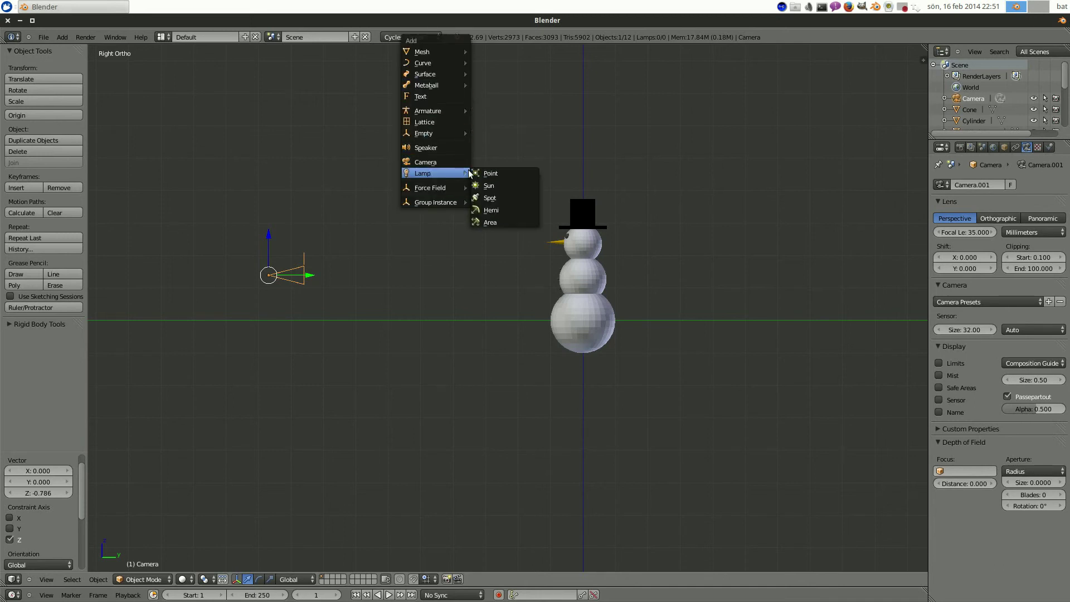
{"action": "left_click", "coordinate": [507, 185]}
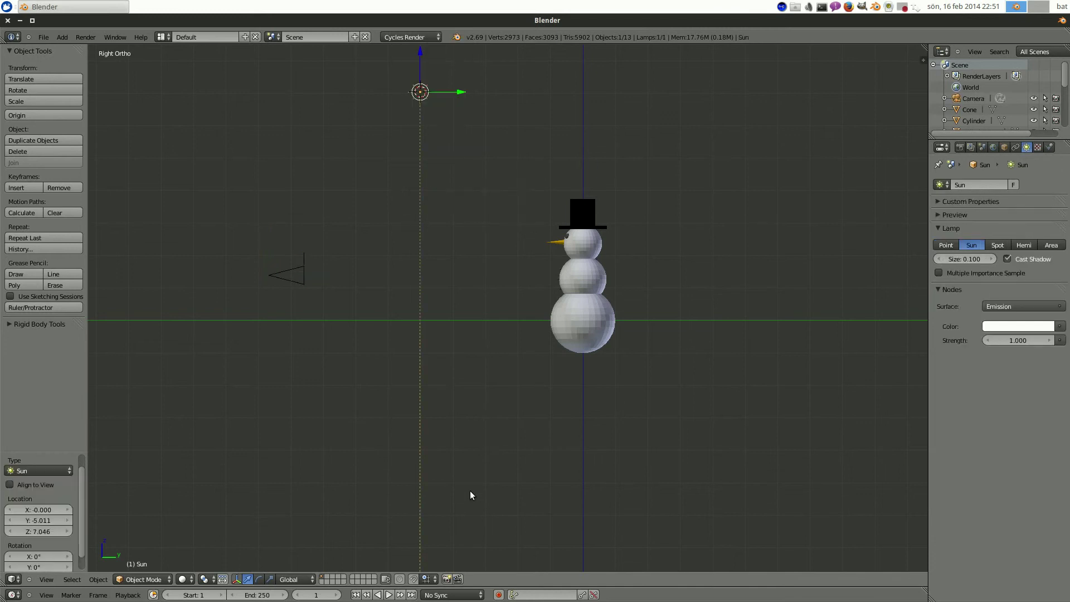
{"action": "key", "text": "r"}
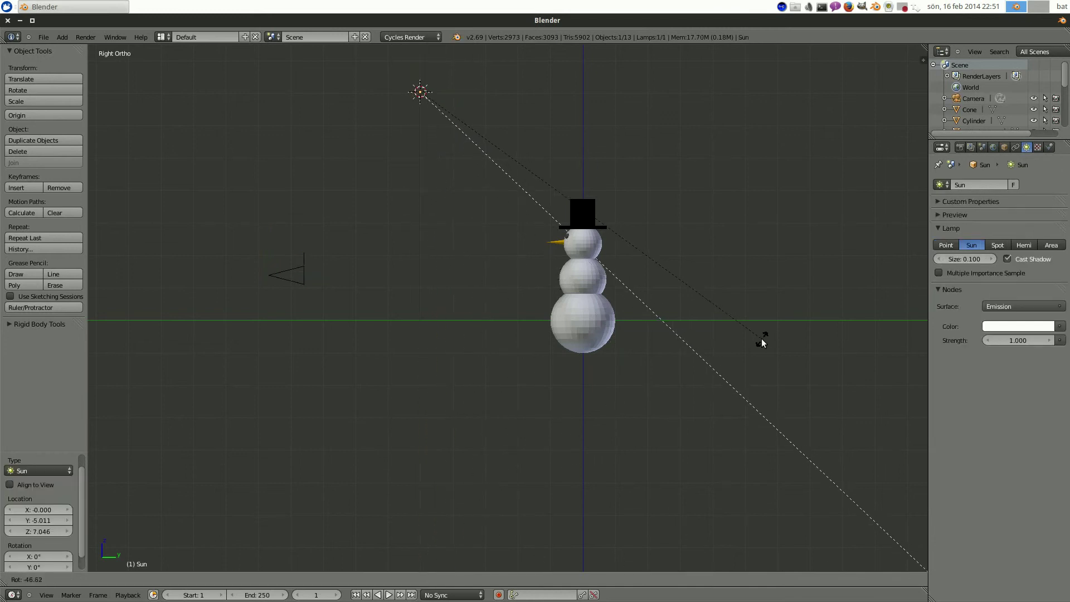
{"action": "left_click", "coordinate": [761, 342]}
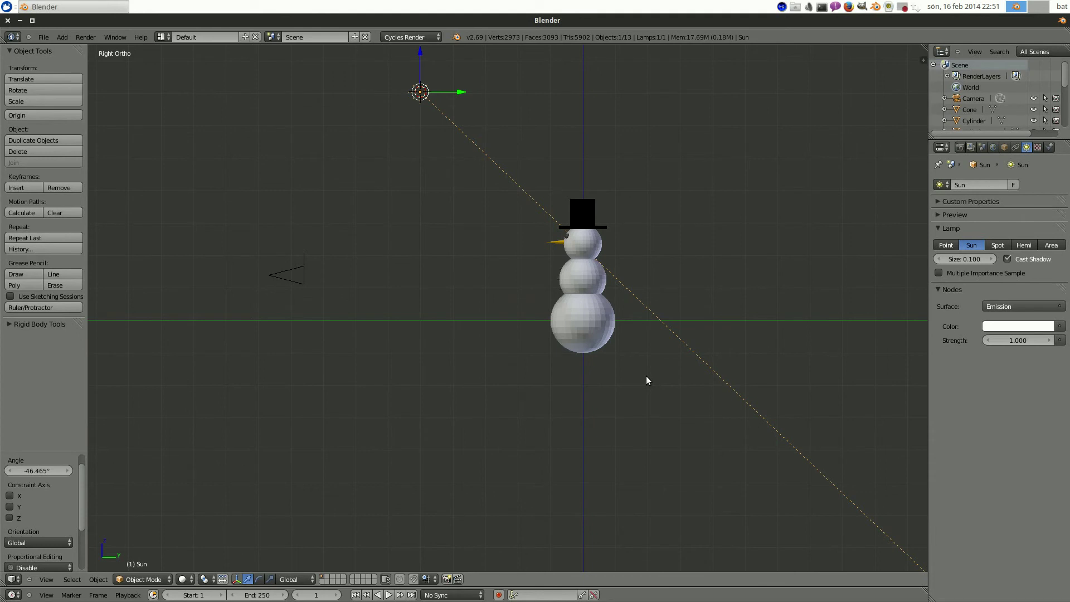
Step: Return to the camera view, show the scene's render settings and render the snowman as a still image
{"action": "key", "text": "KP_0"}
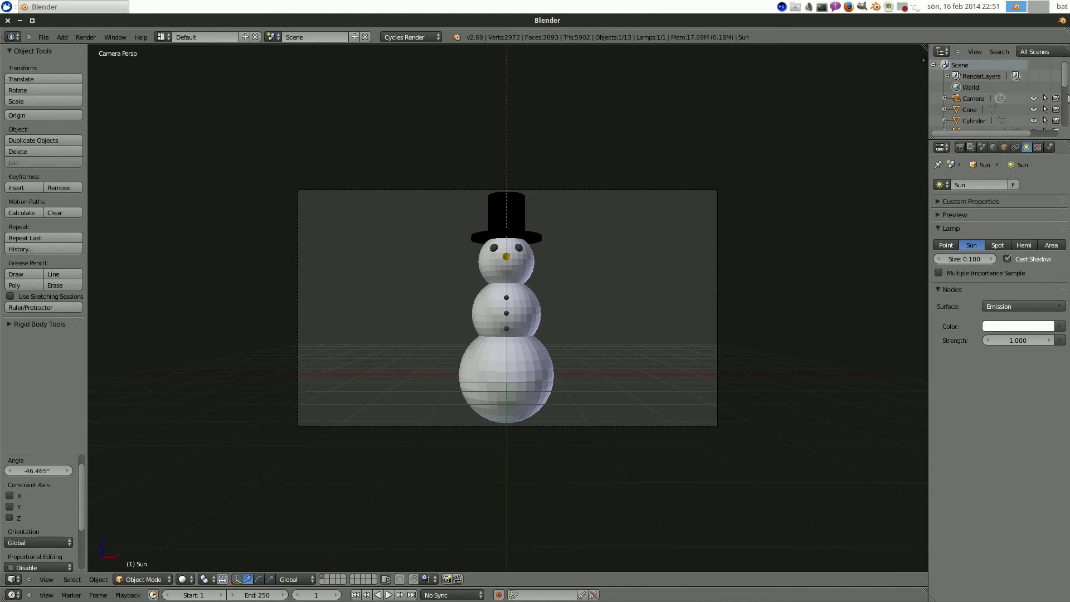
{"action": "left_click", "coordinate": [960, 147]}
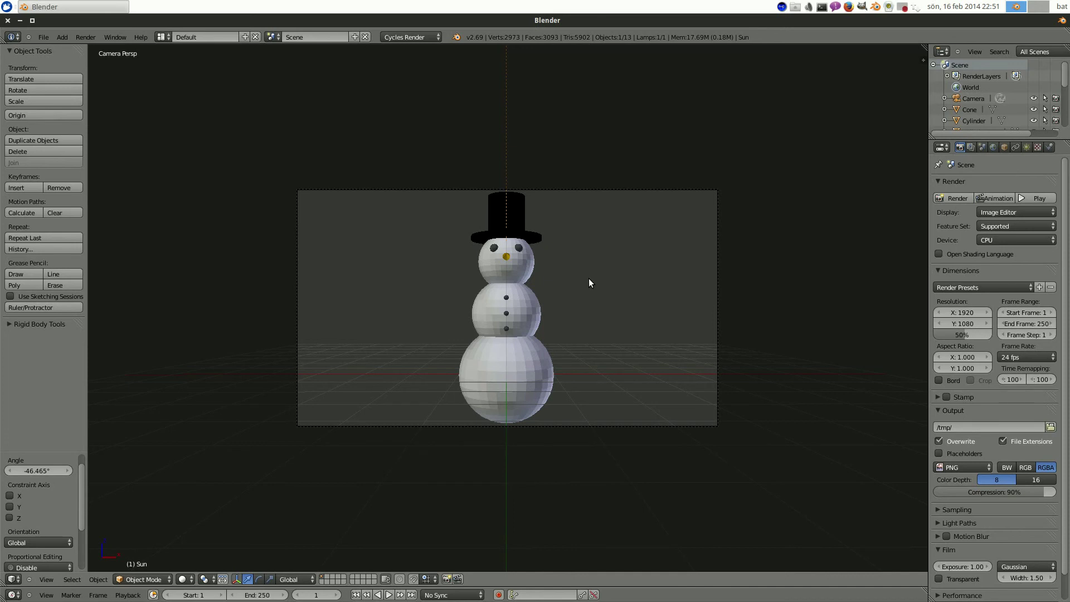
{"action": "key", "text": "F12"}
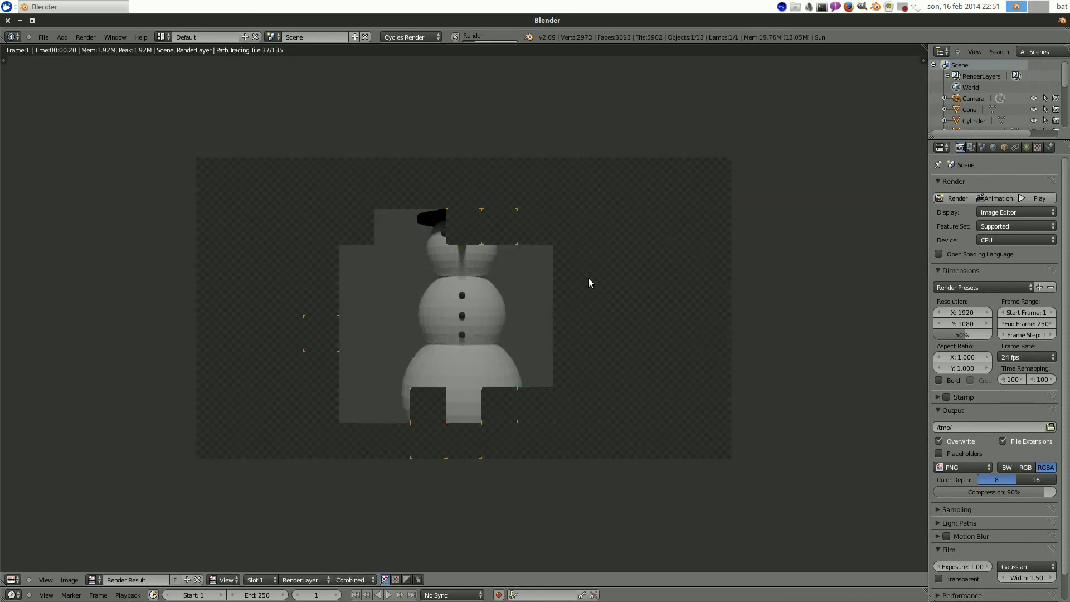